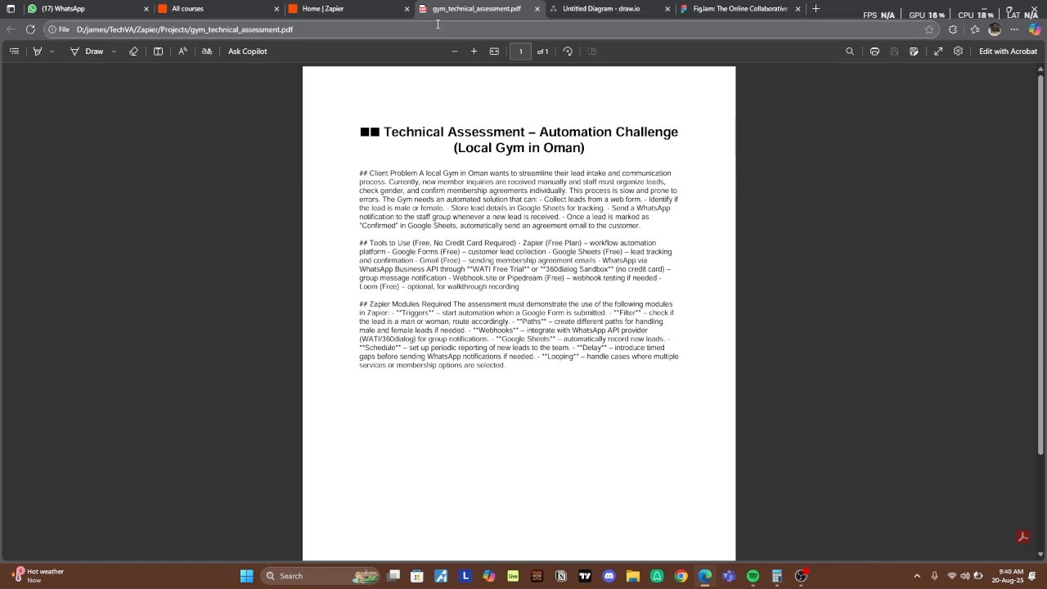
Step: Look over the open Zapier home page, the gym technical assessment PDF and the untitled draw.io diagram
right_click(366, 15)
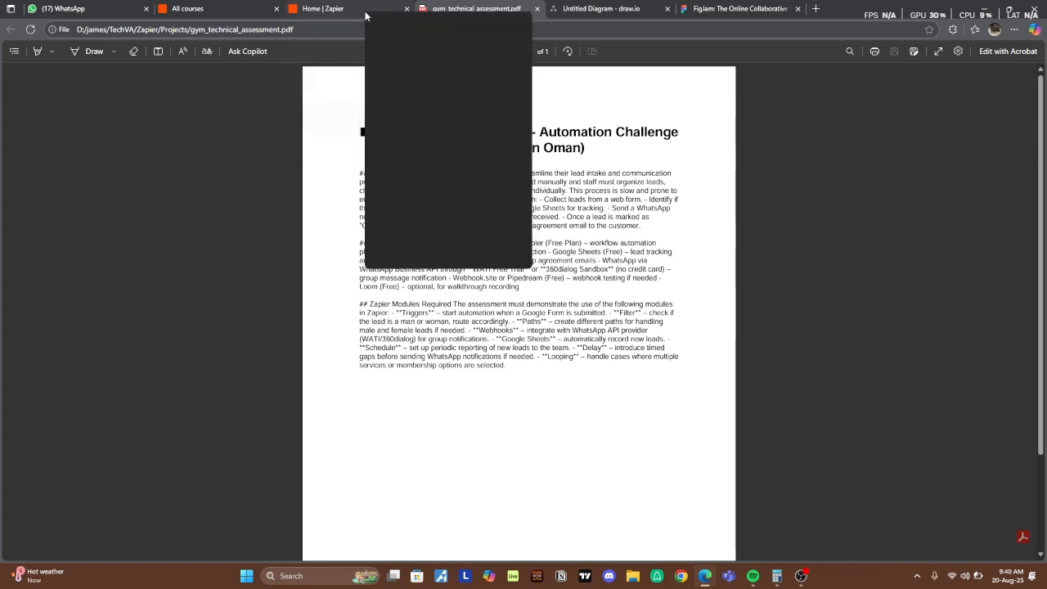
click(343, 16)
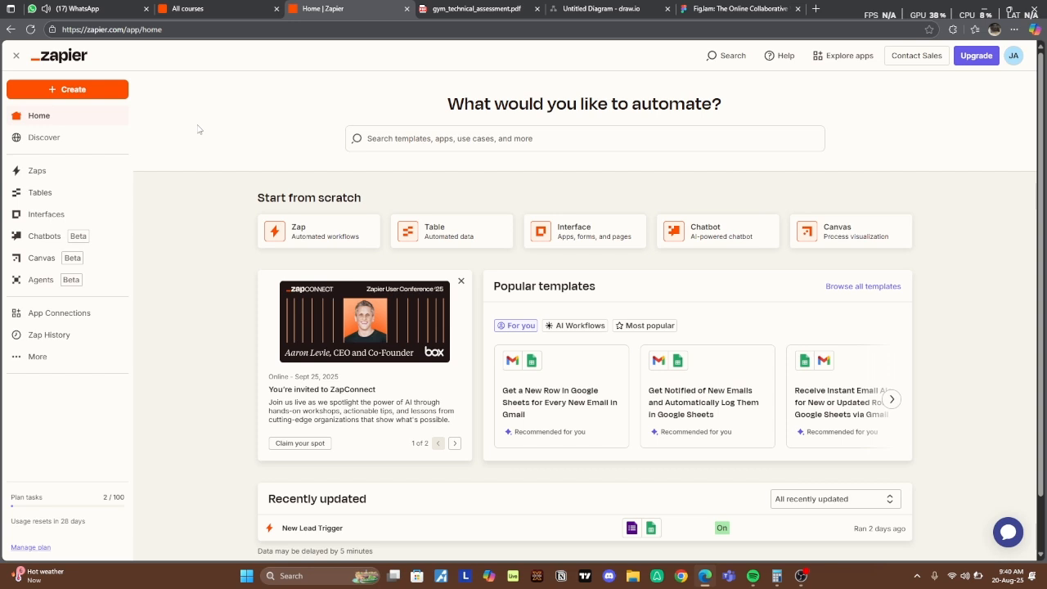
click(592, 11)
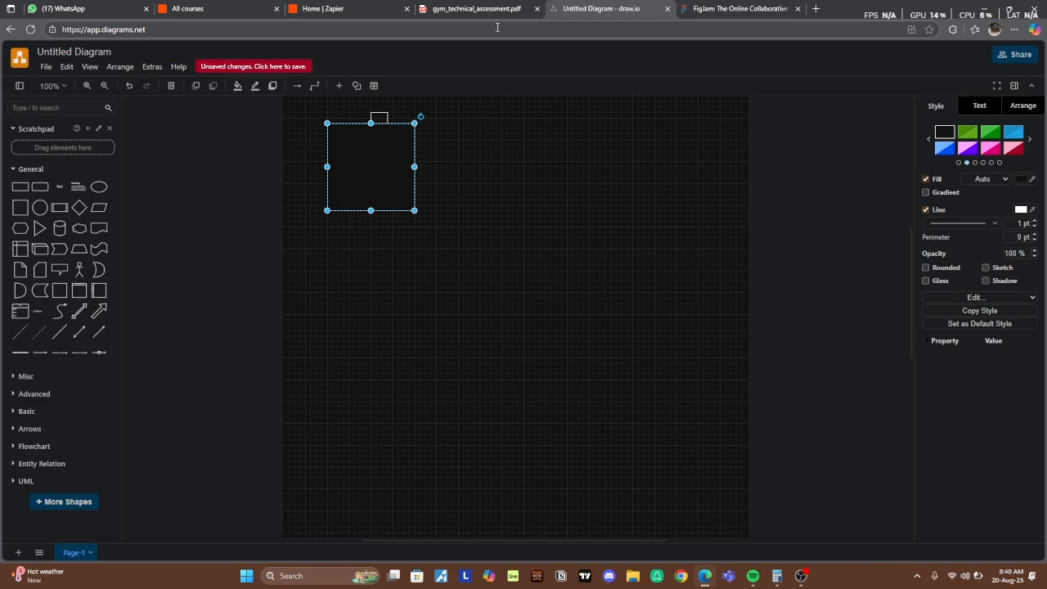
click(358, 9)
click(446, 7)
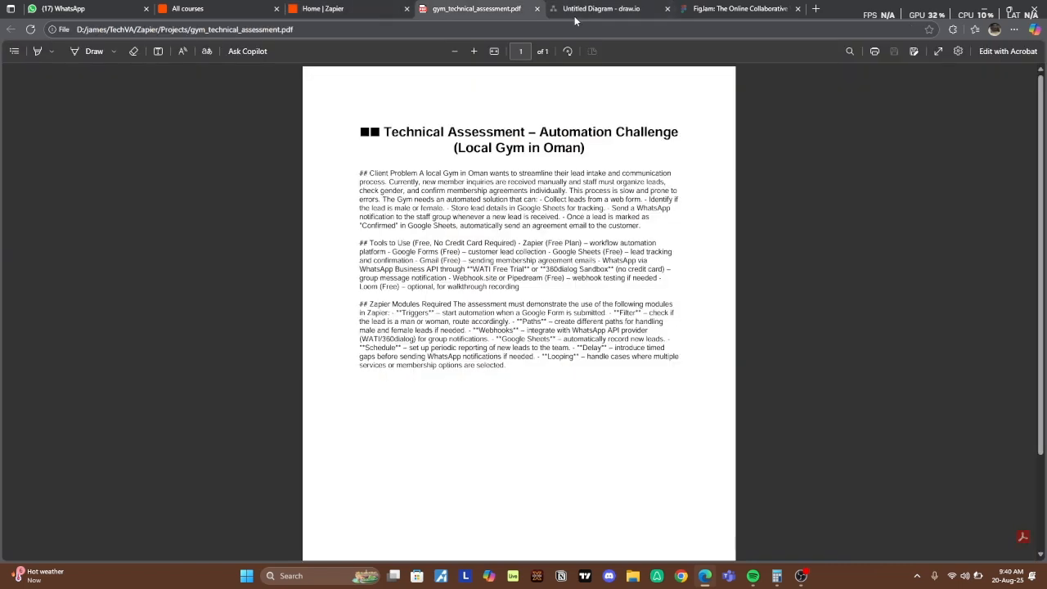
click(593, 8)
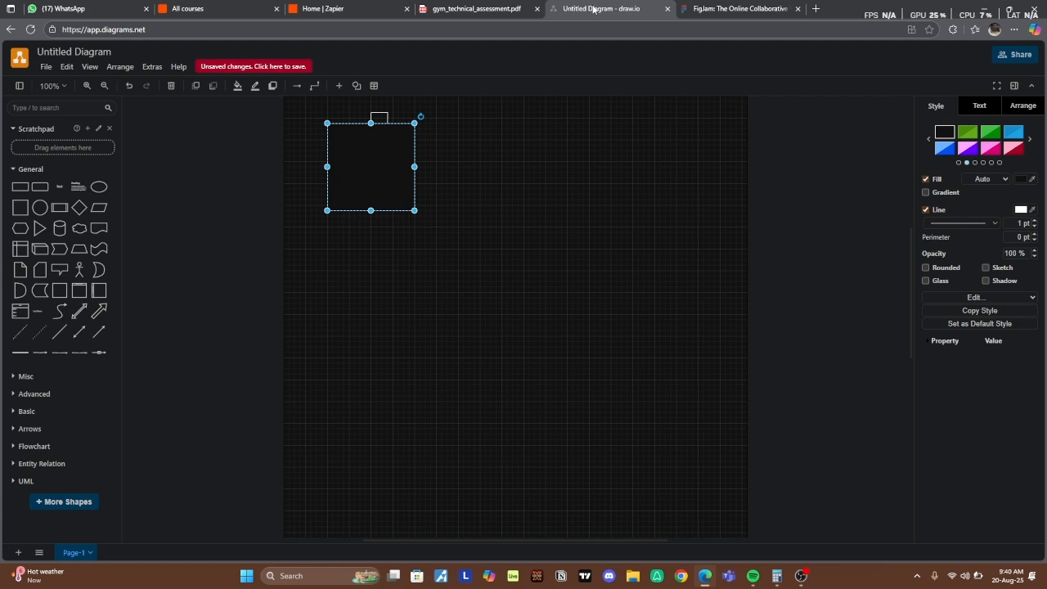
Step: Stay on the draw.io page and add a parallelogram and a dashed line to the untitled diagram
click(10, 28)
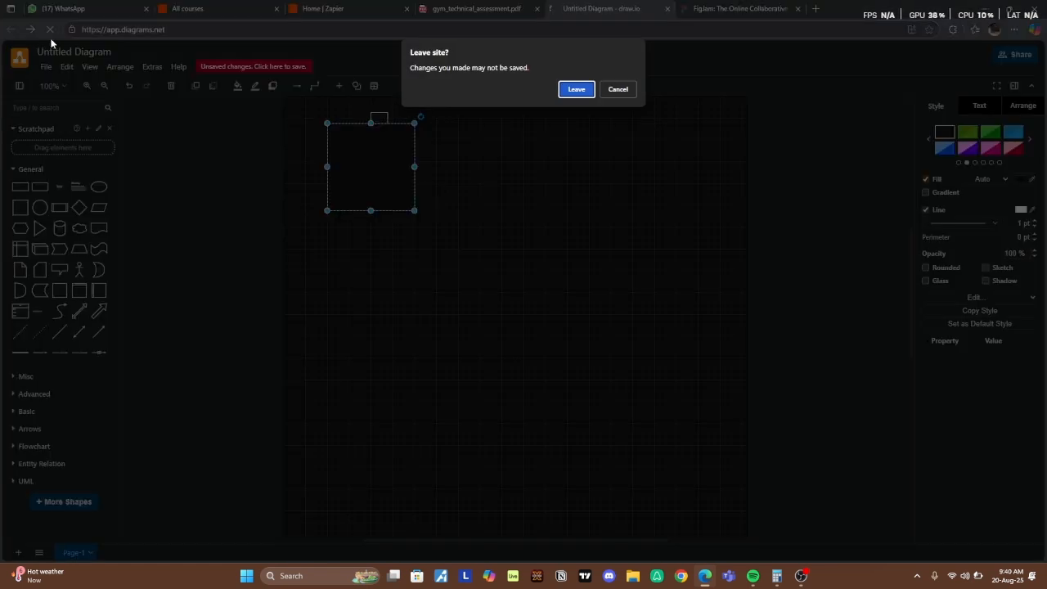
click(604, 91)
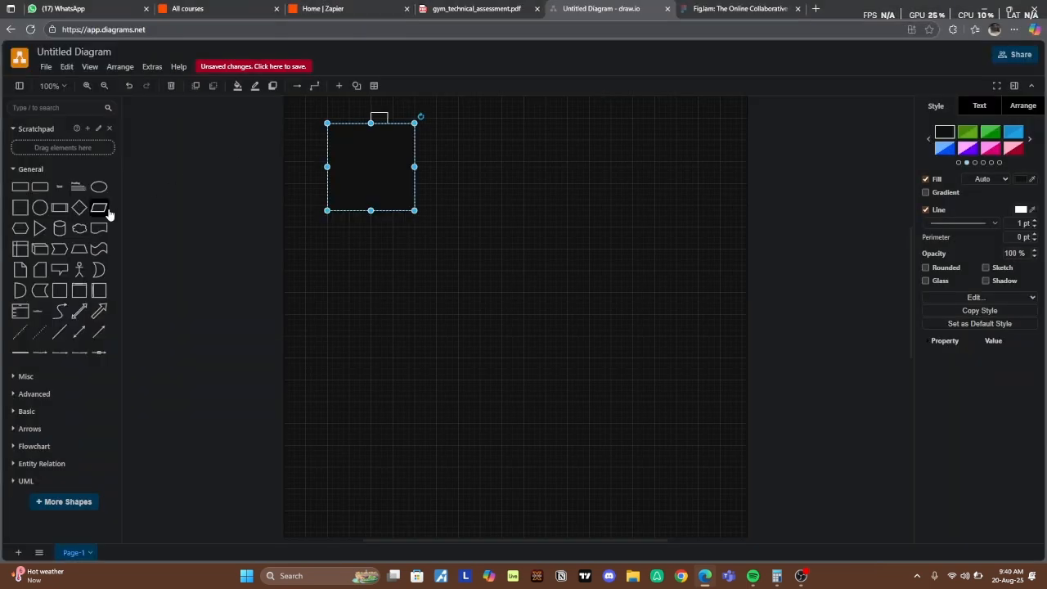
drag(109, 212, 434, 300)
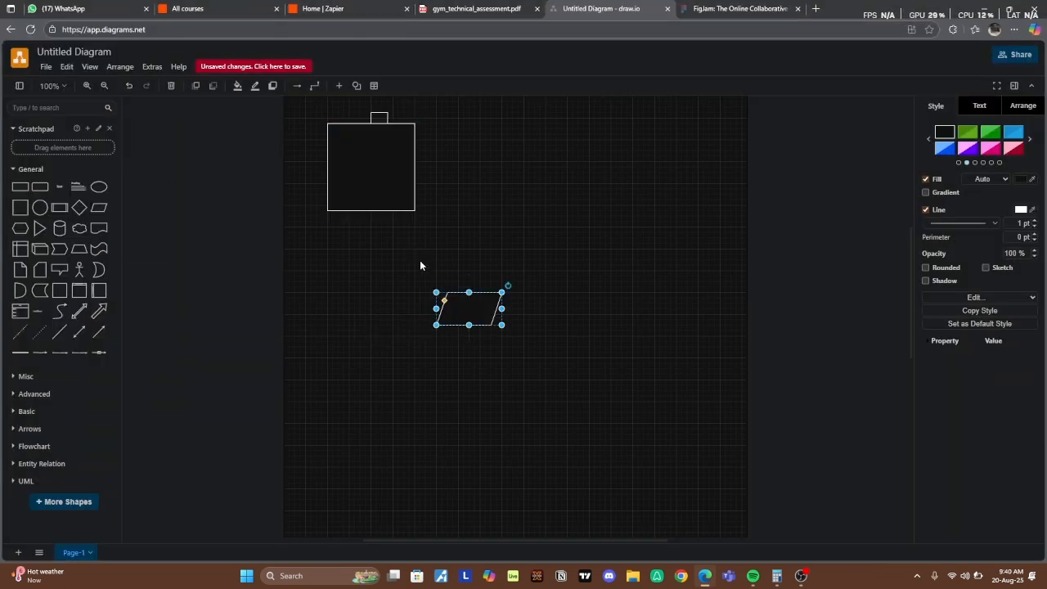
click(22, 331)
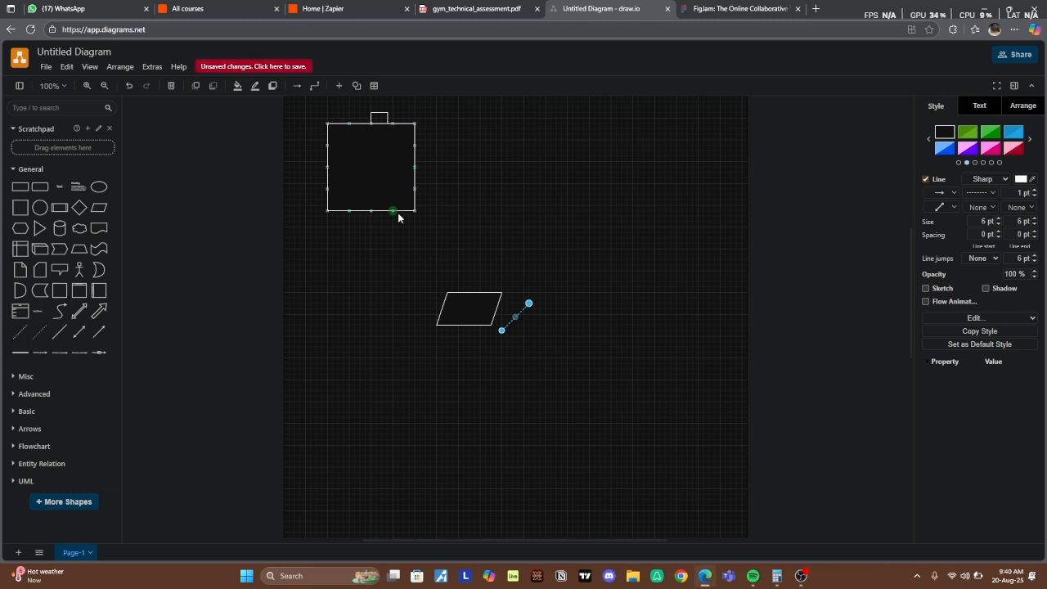
Step: Close the draw.io diagram without saving its changes and close the FigJam page
click(755, 9)
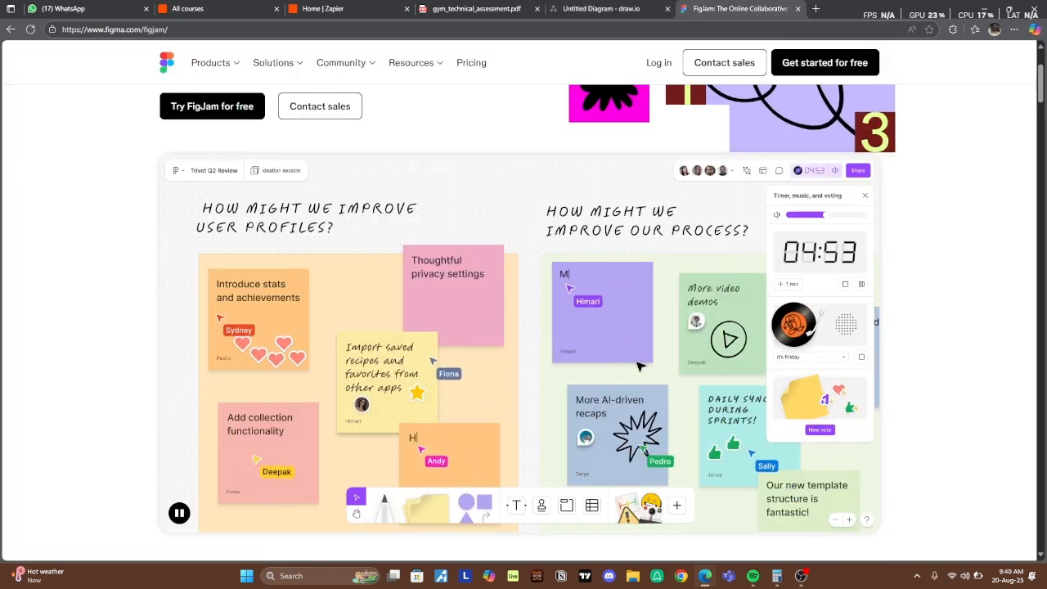
click(668, 9)
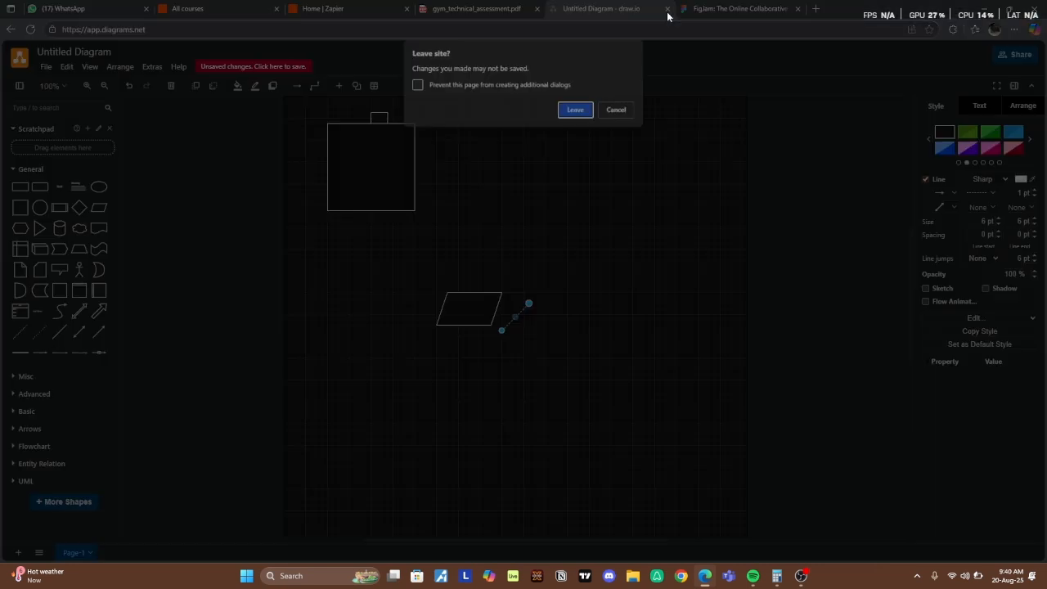
click(586, 110)
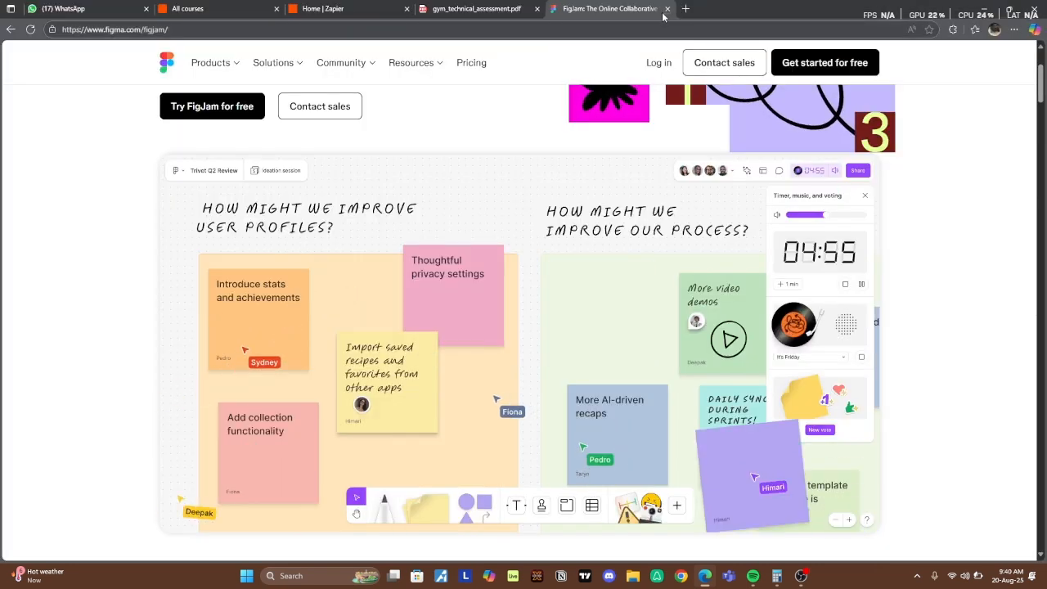
click(666, 9)
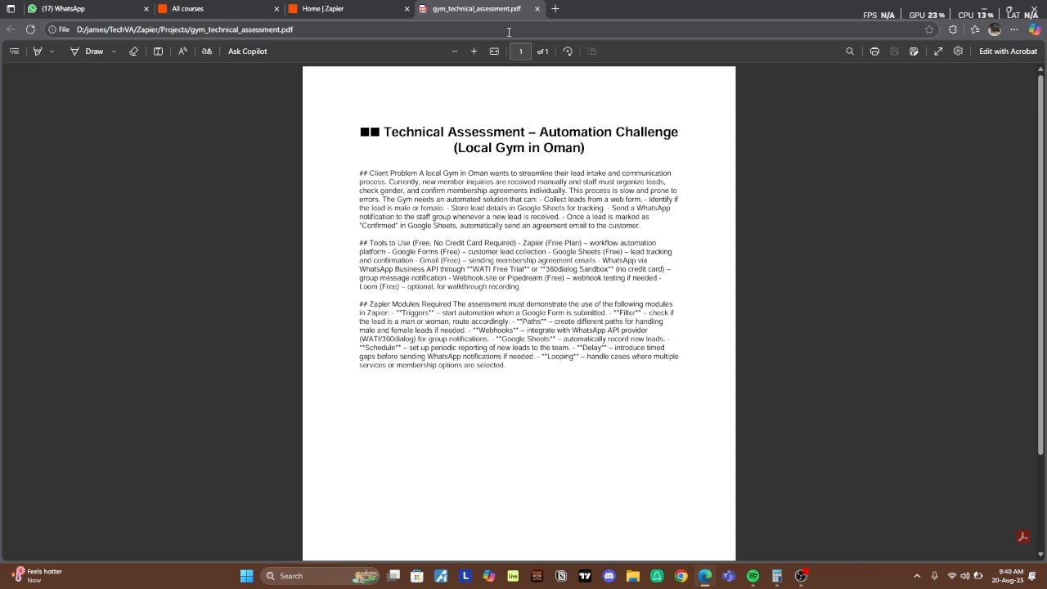
Step: Switch to Zapier, create a new canvas in its Canvas product and dismiss the AI system recommendation prompt
click(372, 9)
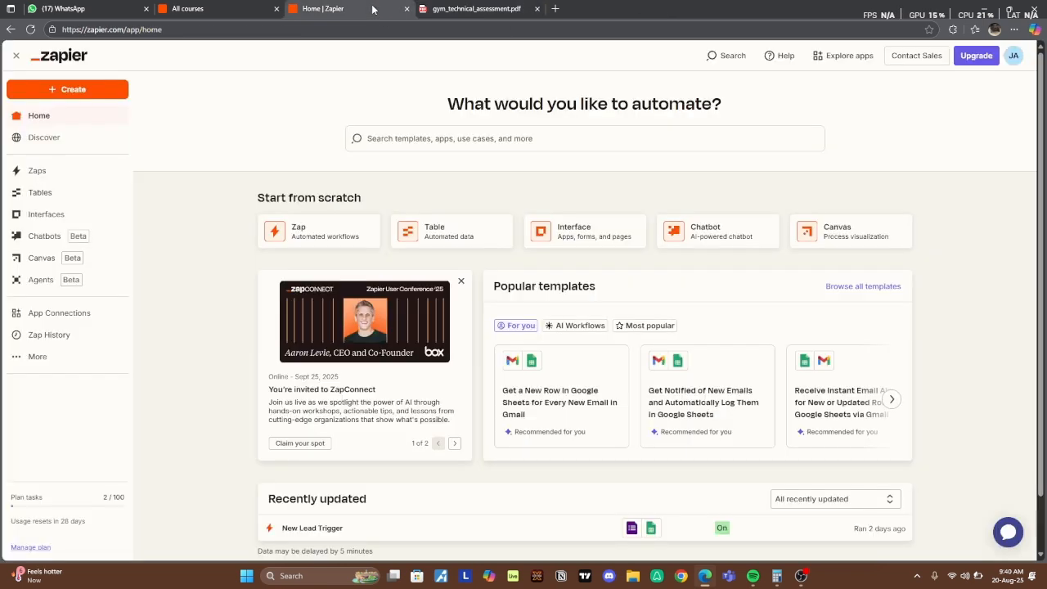
click(29, 269)
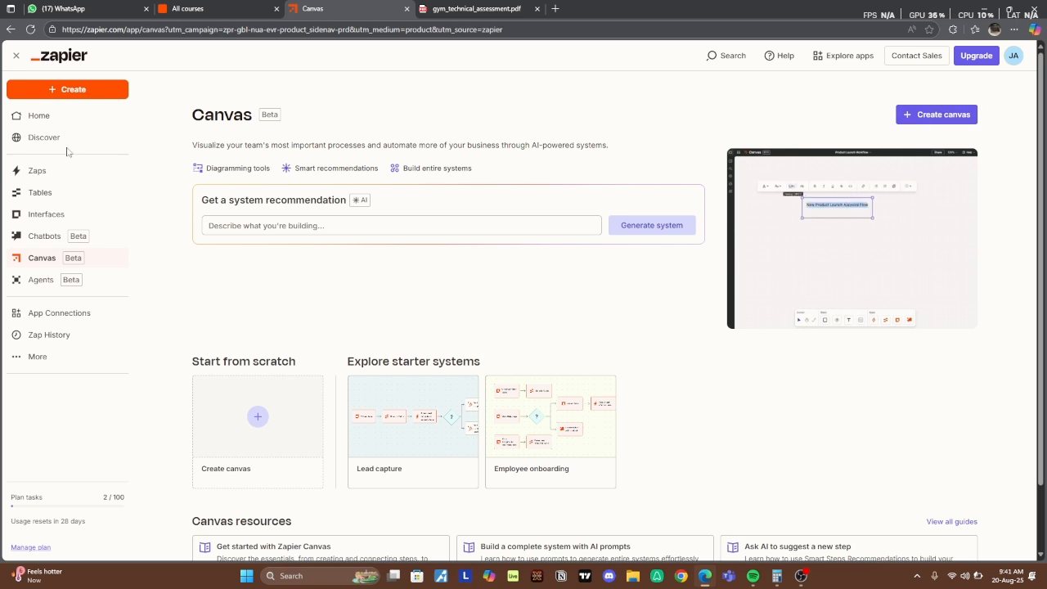
click(46, 119)
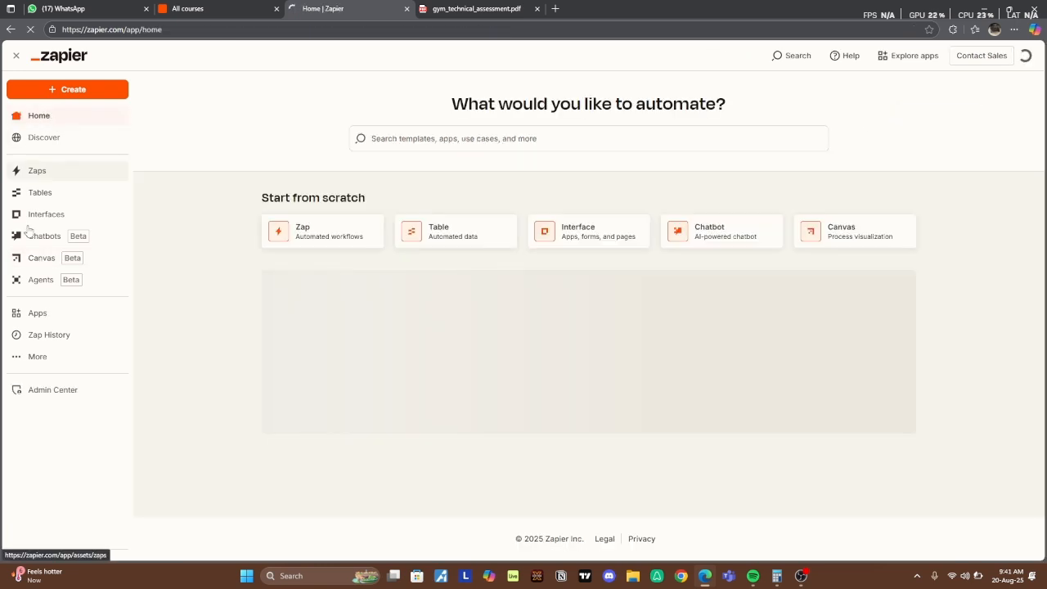
click(41, 258)
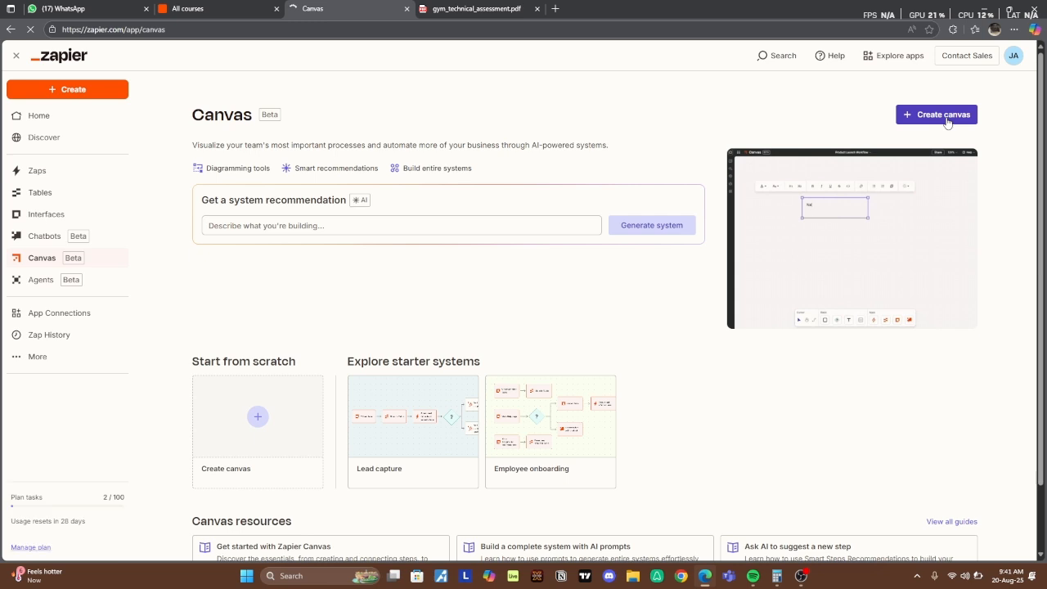
click(946, 121)
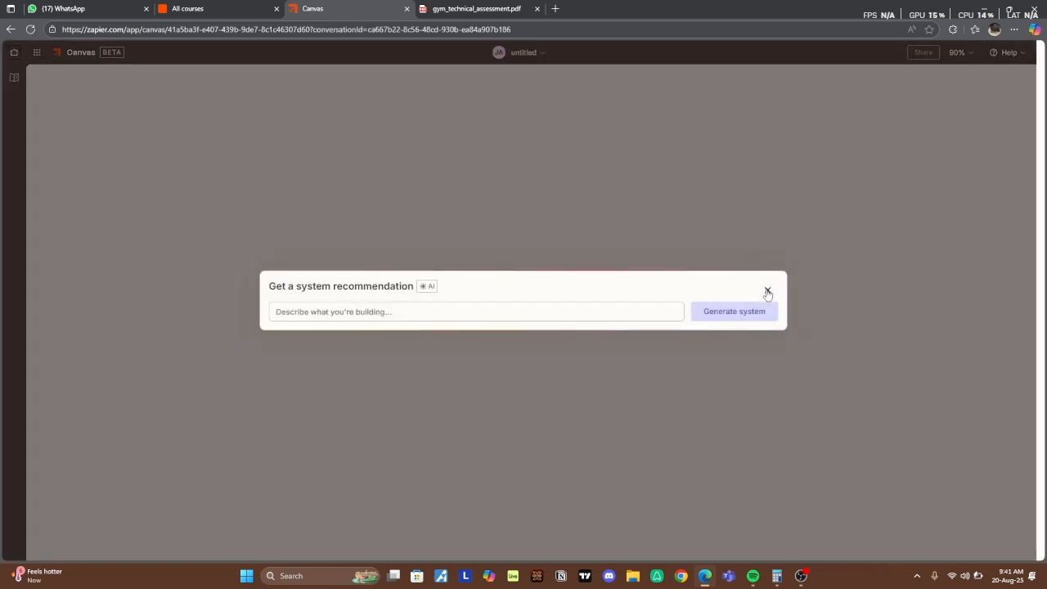
click(767, 290)
Step: Remove the empty starter step from the new canvas through its step details
click(552, 305)
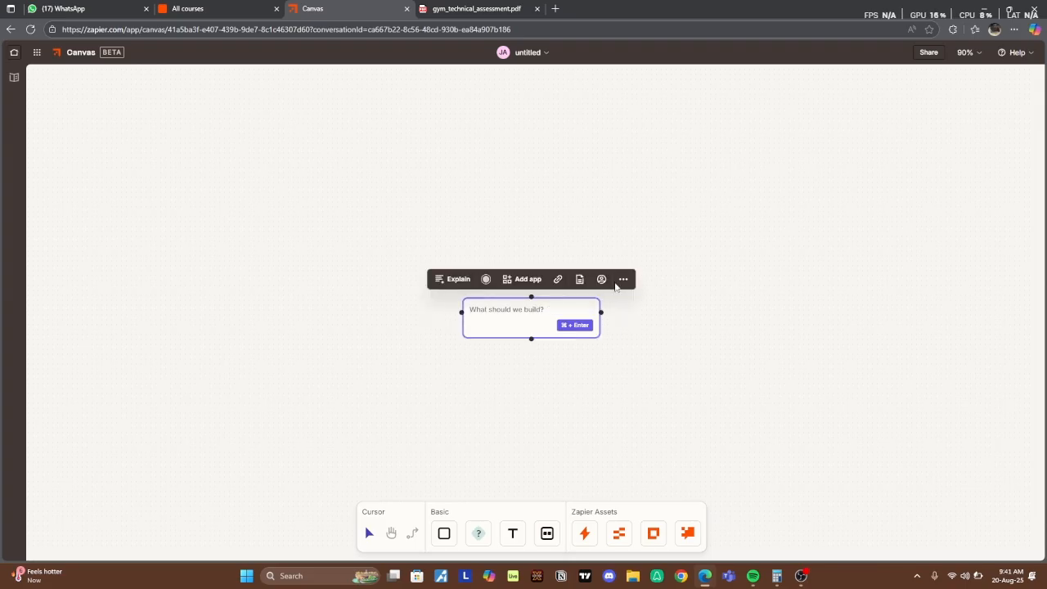
click(623, 280)
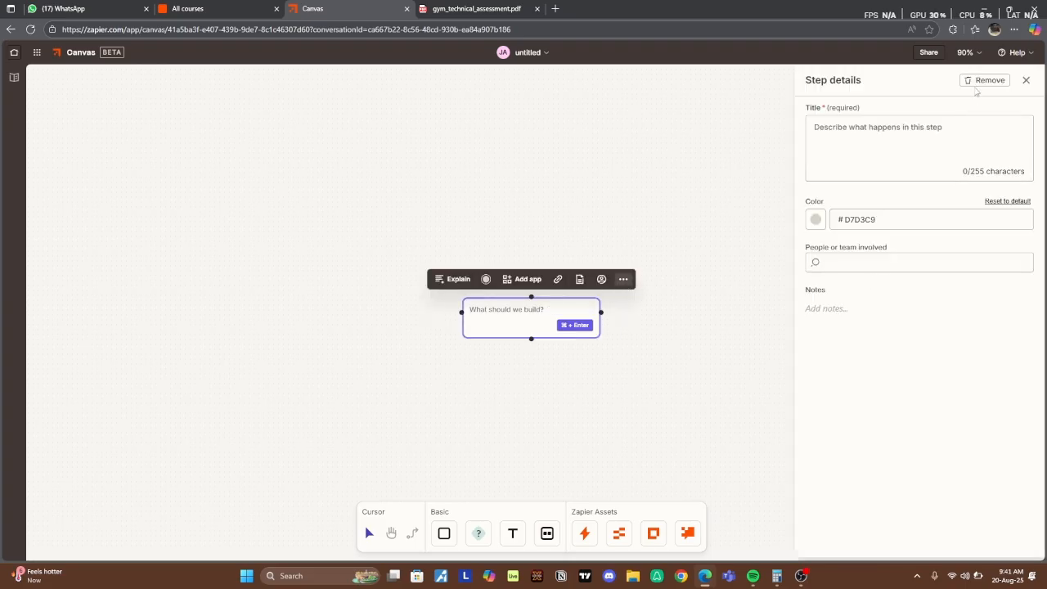
click(977, 86)
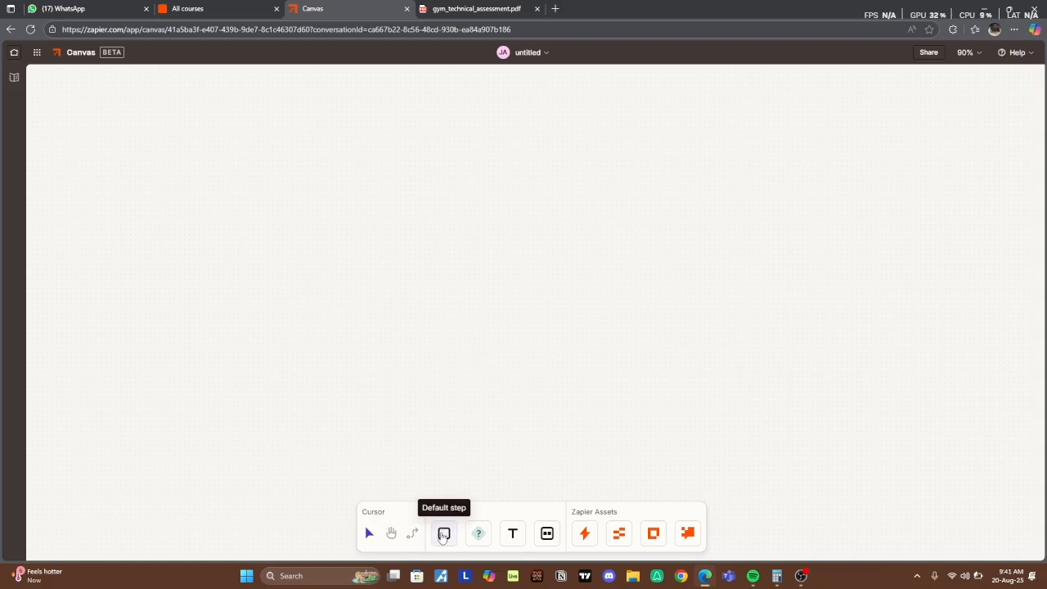
Step: Place a default step on the empty canvas and remove it through its step details
click(442, 534)
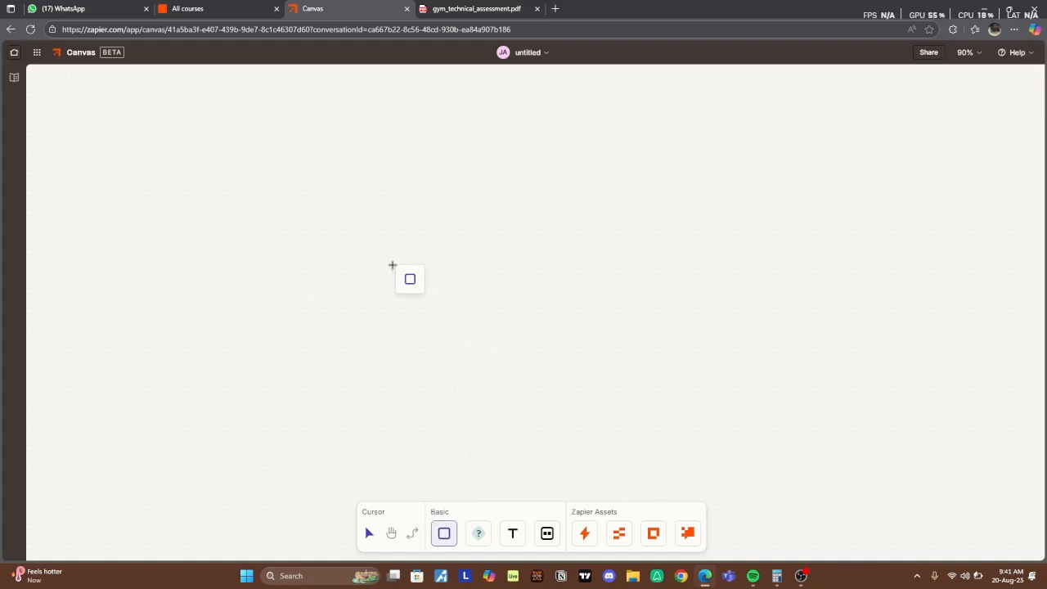
click(382, 261)
click(522, 220)
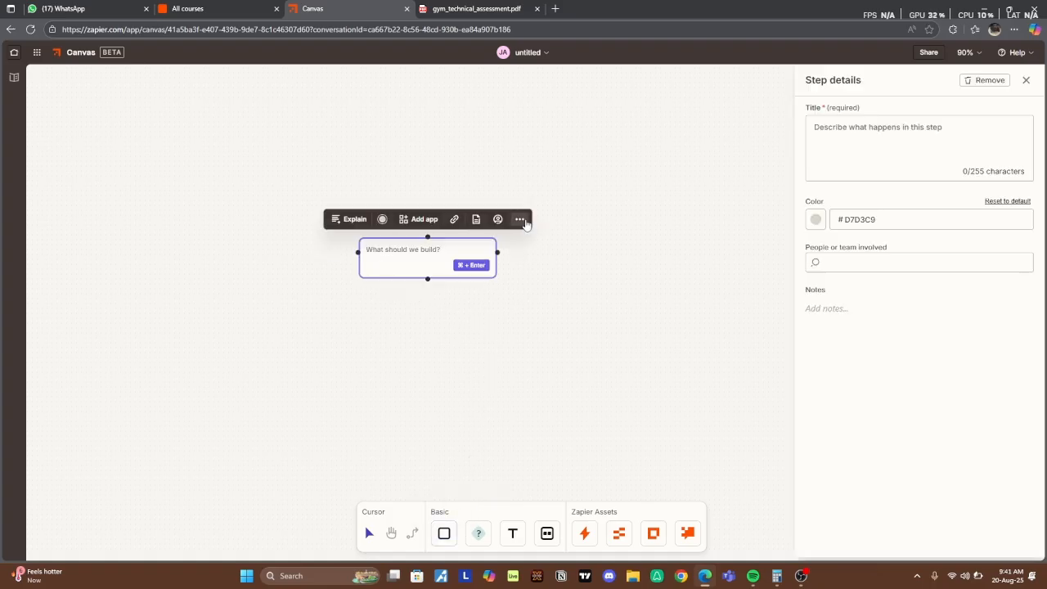
click(991, 82)
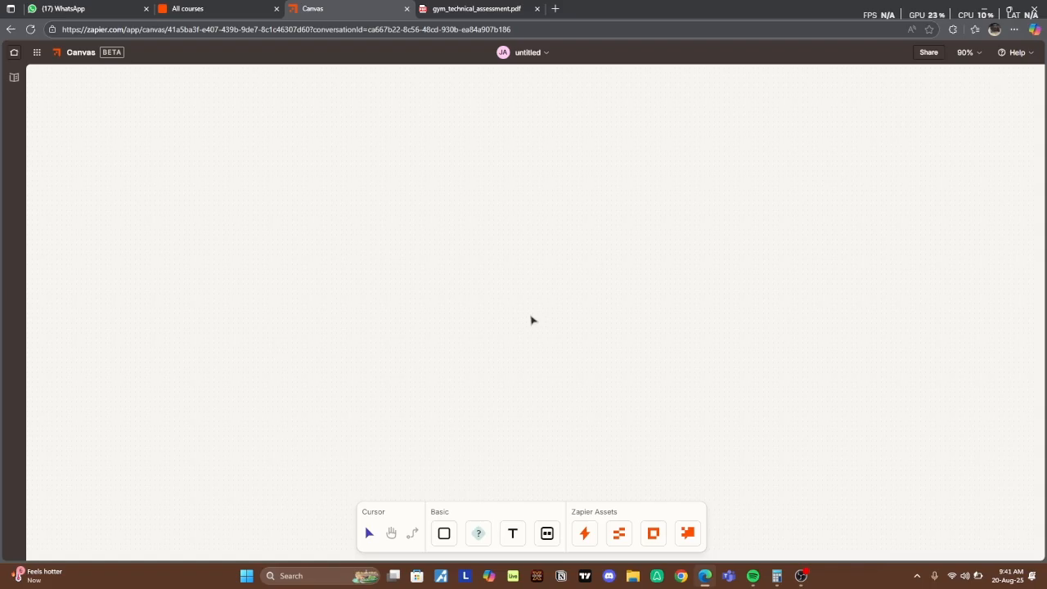
Step: Place a decision diamond with its two branch steps on the canvas, and delete all three elements
click(479, 533)
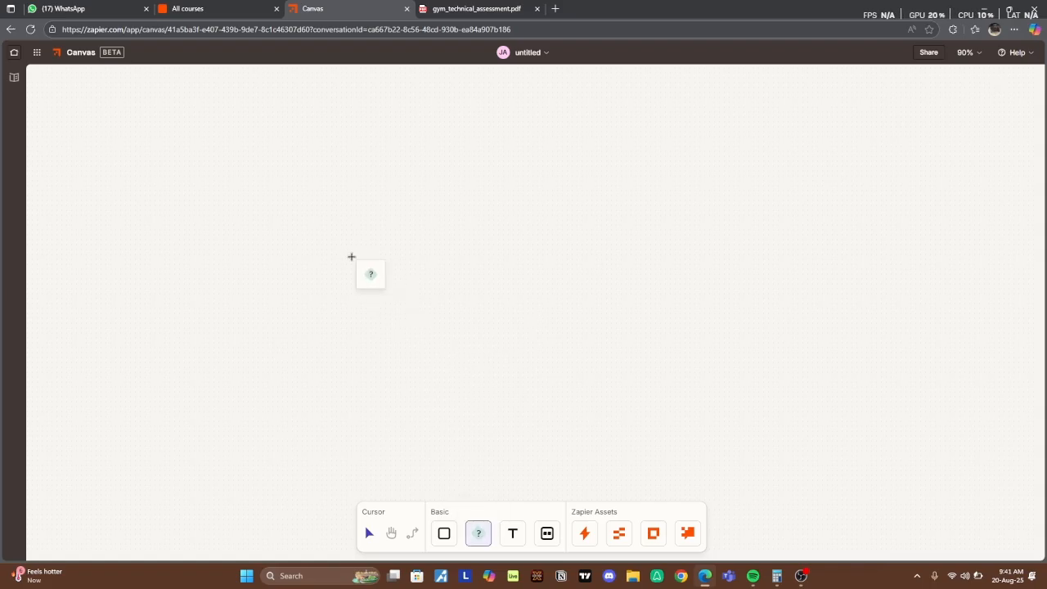
click(348, 254)
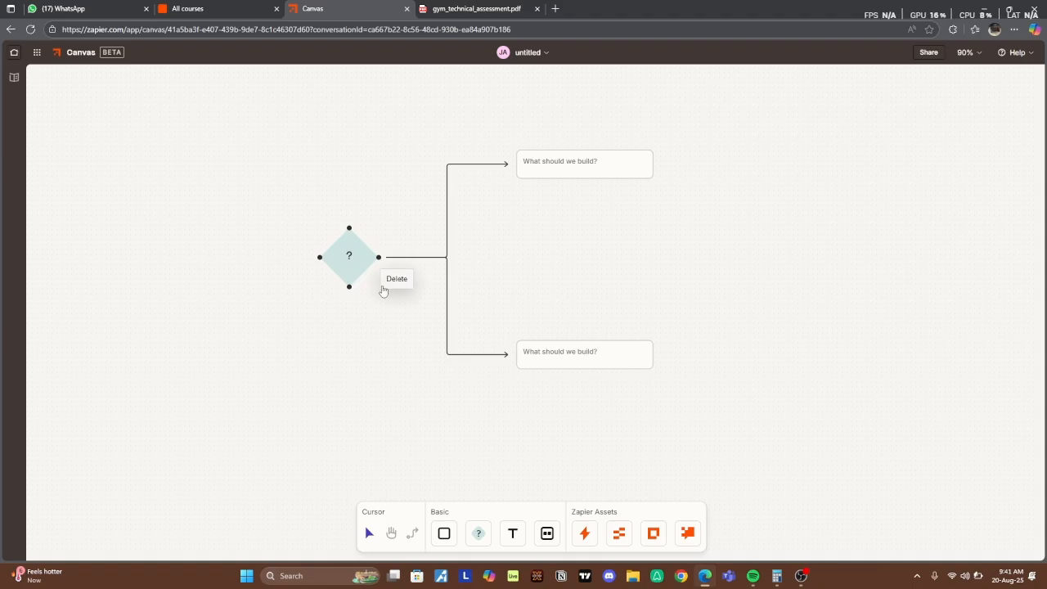
click(391, 285)
right_click(588, 151)
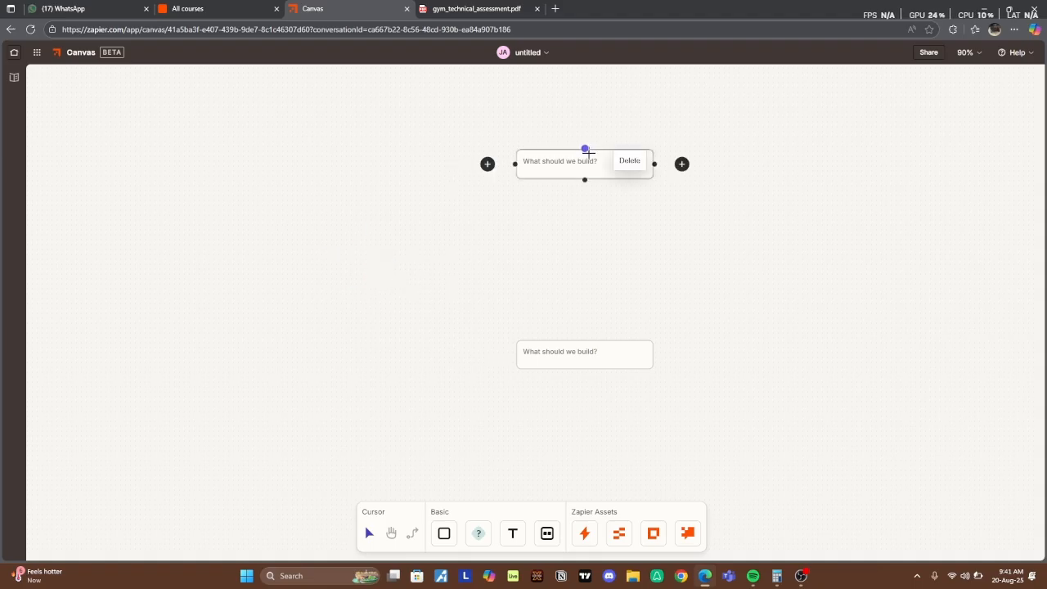
click(621, 167)
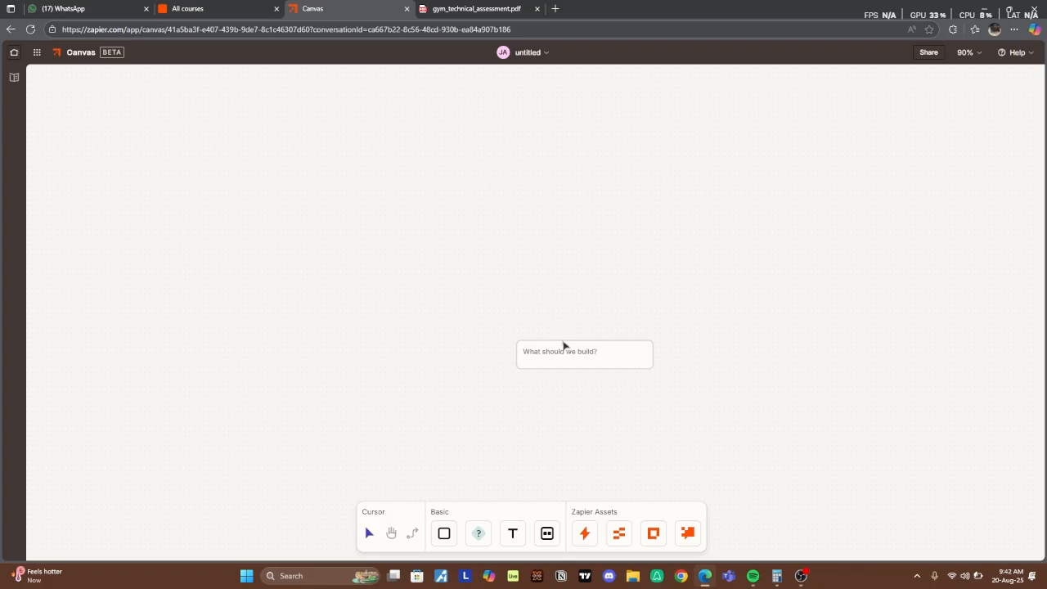
right_click(569, 349)
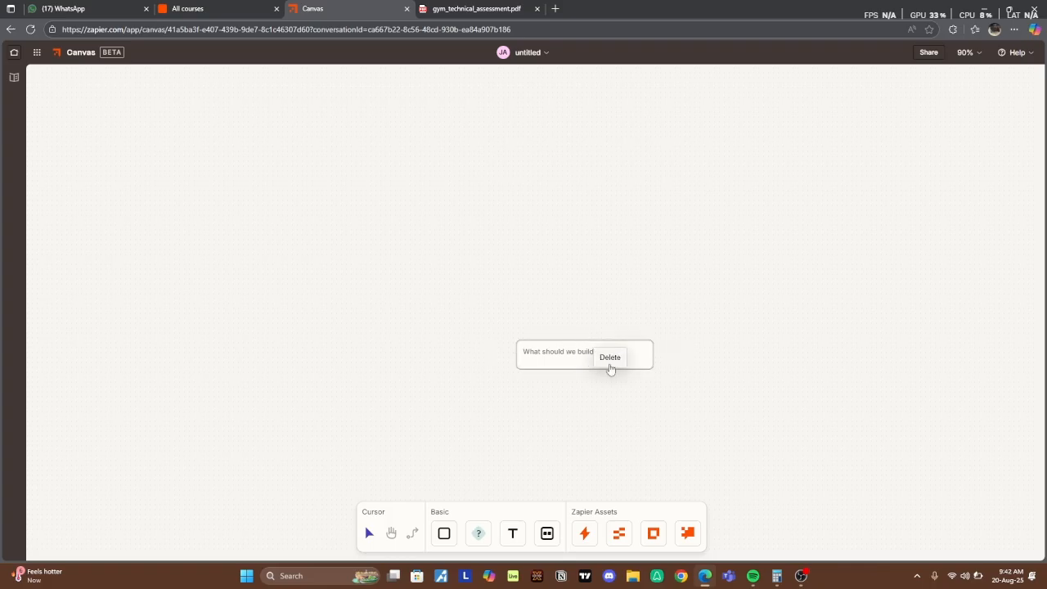
click(610, 365)
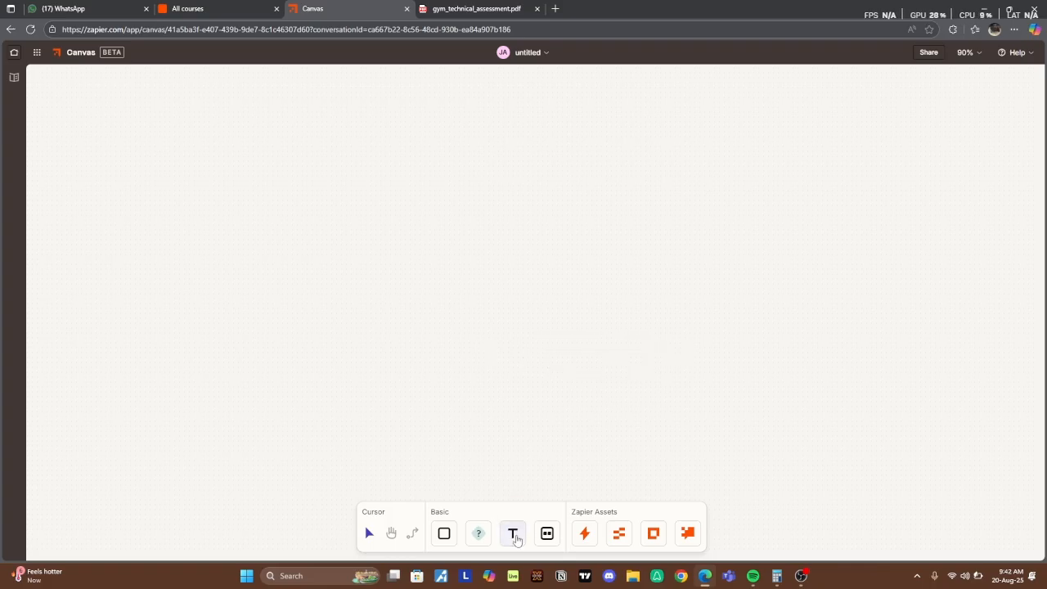
Step: Place an empty text box on the canvas and delete it
click(516, 539)
click(404, 245)
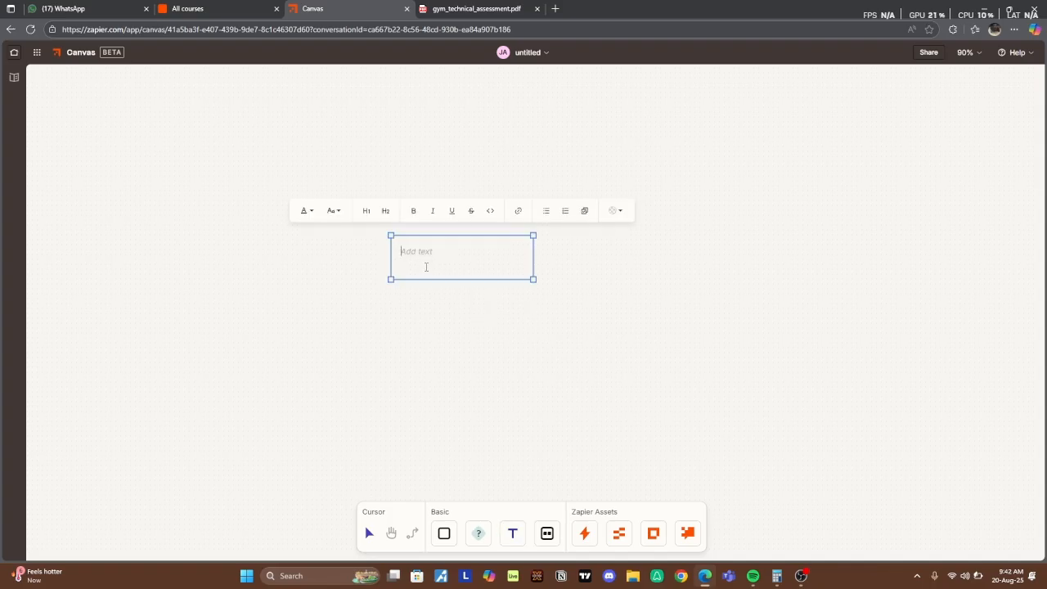
click(563, 276)
click(490, 248)
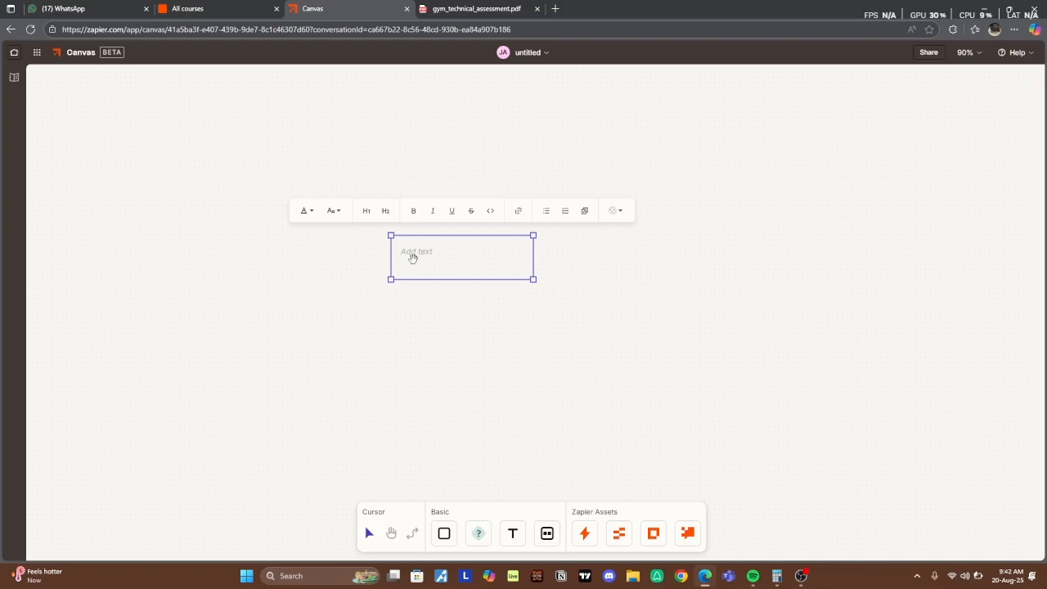
key(Delete)
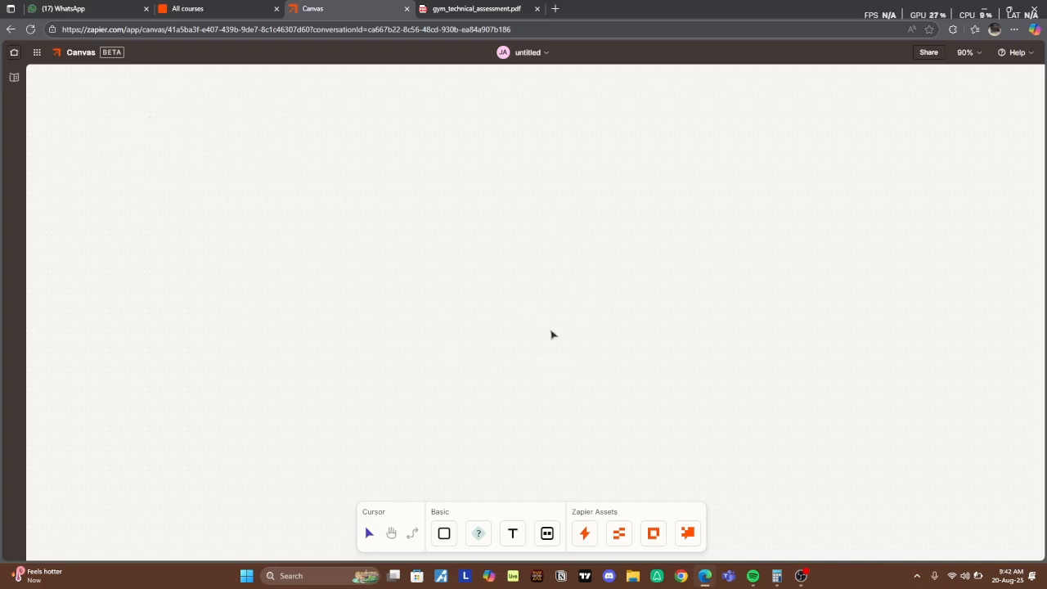
Step: Draw a tall group frame in the upper-left area of the canvas and delete it
click(547, 533)
drag(187, 106, 281, 264)
drag(320, 314, 379, 370)
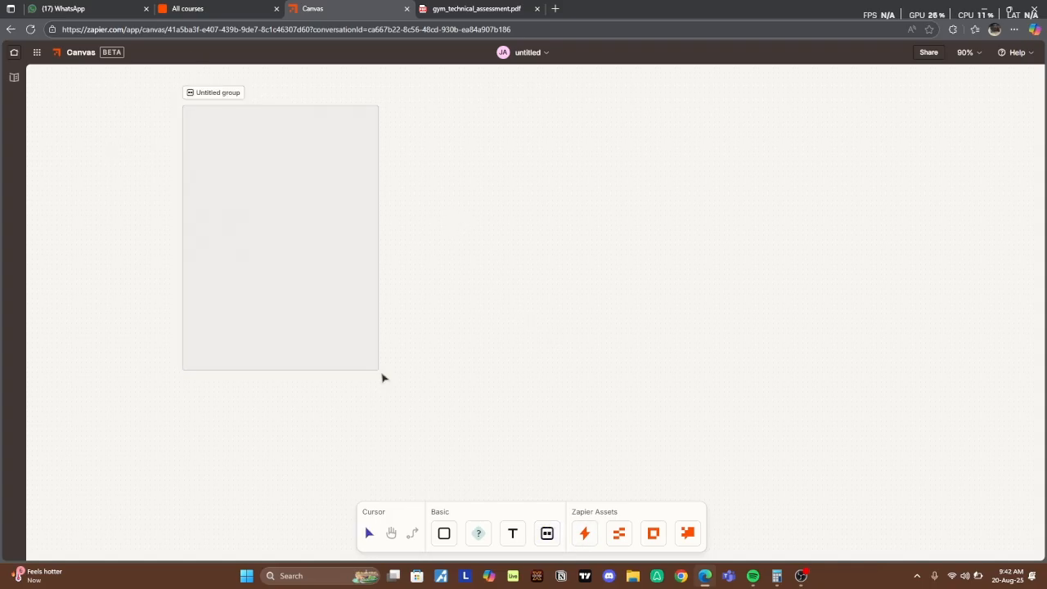
right_click(335, 289)
click(375, 298)
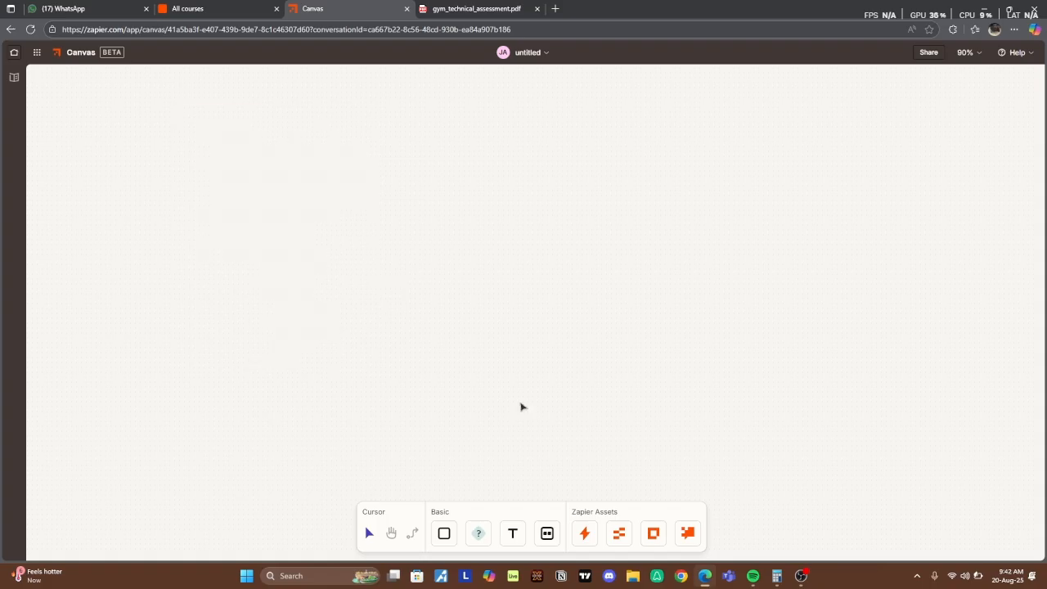
Step: Place a Zap element on the upper-left canvas area and change its app to Google Forms
click(586, 534)
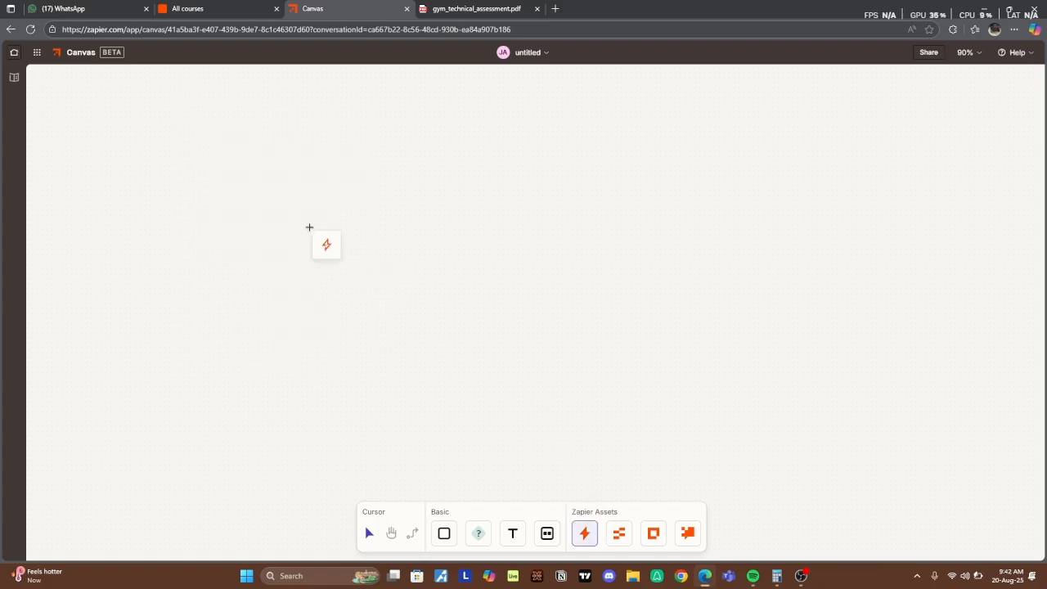
click(180, 163)
click(383, 237)
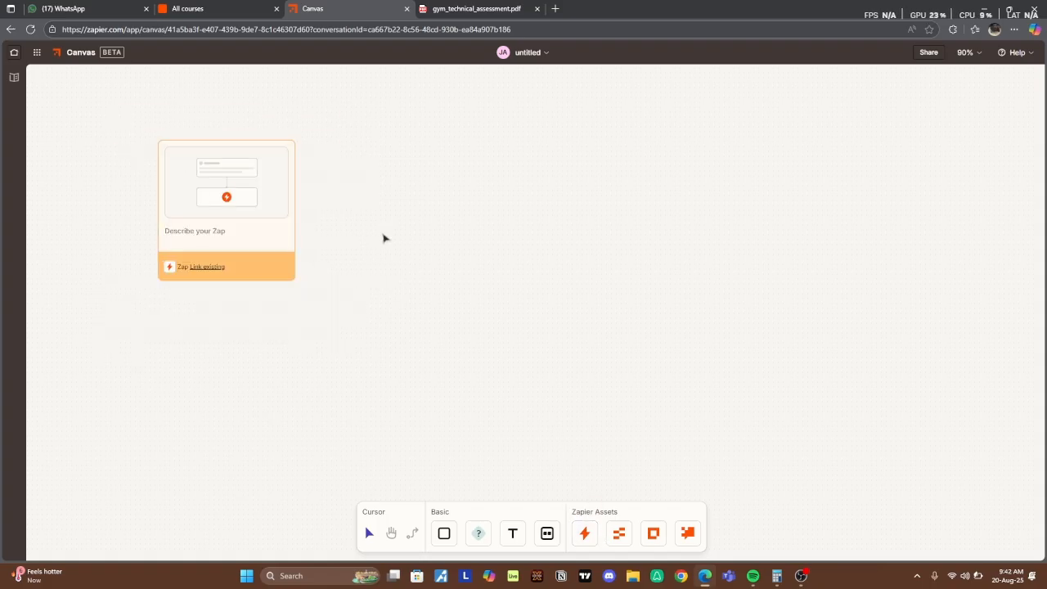
click(236, 223)
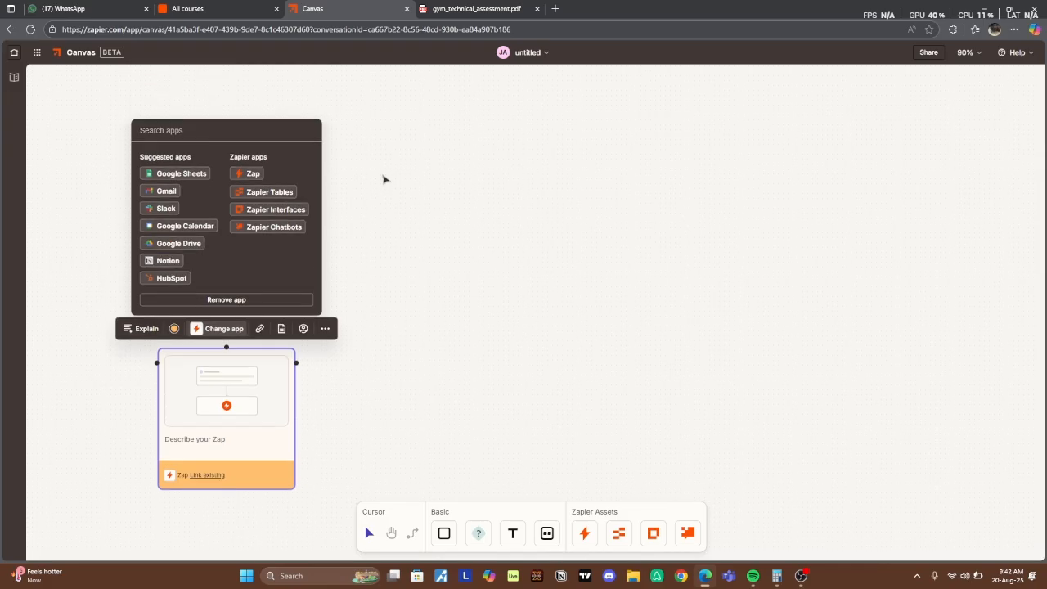
click(213, 126)
text(for)
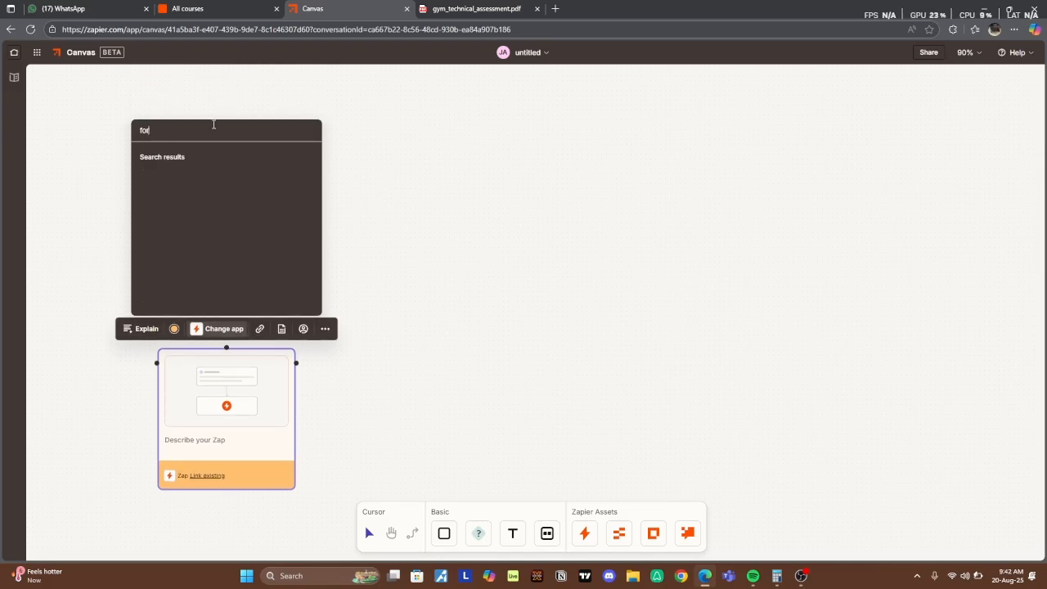
text(m)
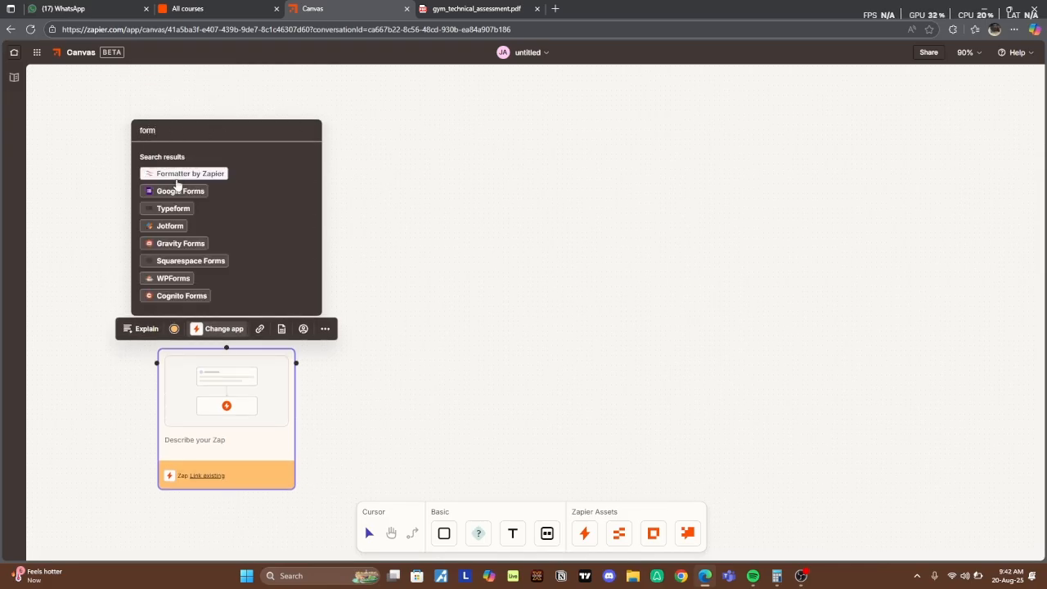
click(178, 195)
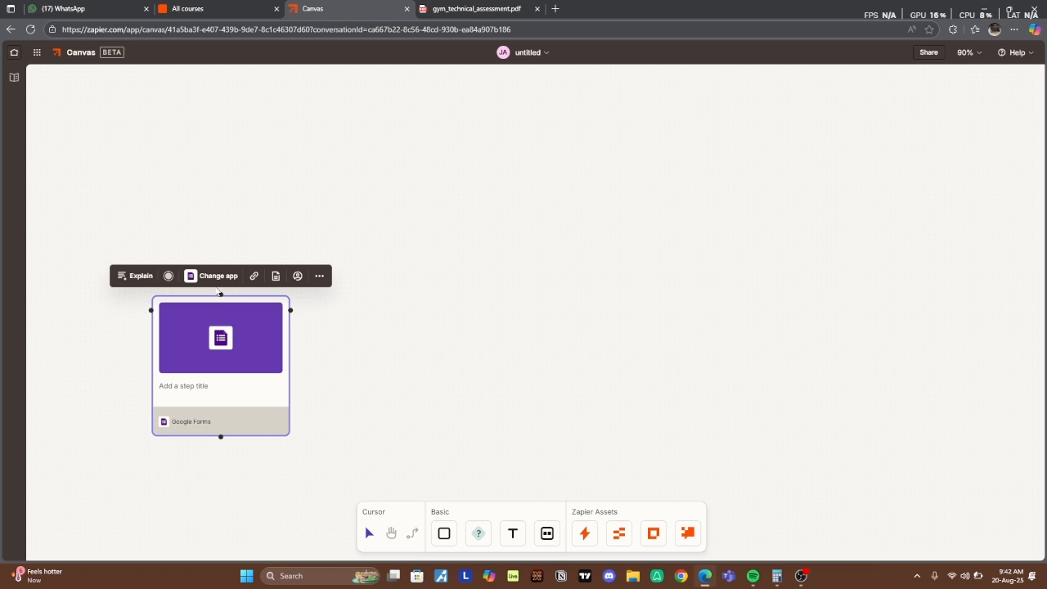
Step: Open the Google Forms element's step details and remove the element from the canvas
click(320, 275)
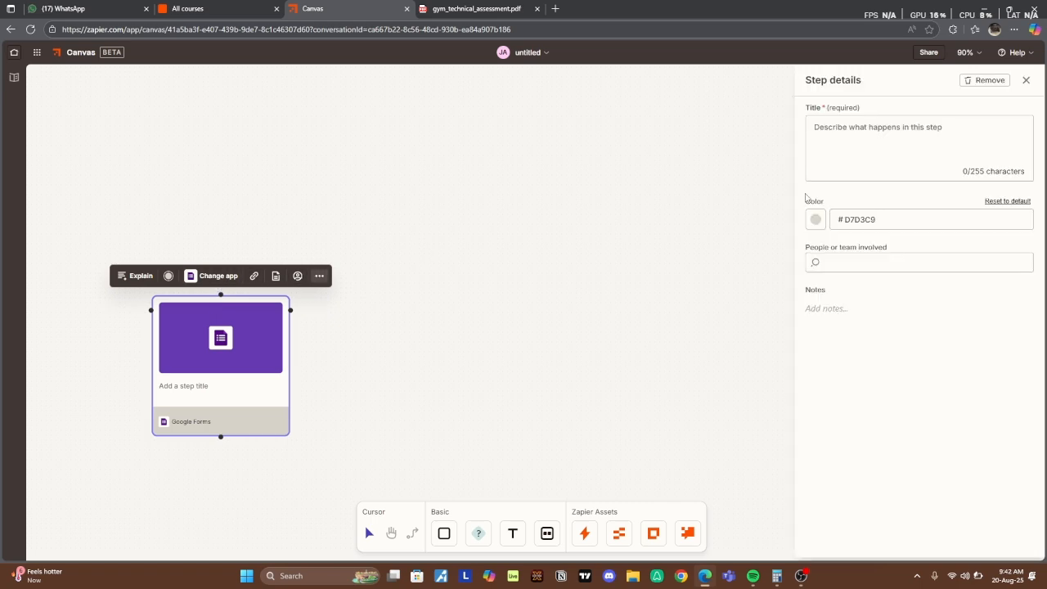
click(854, 261)
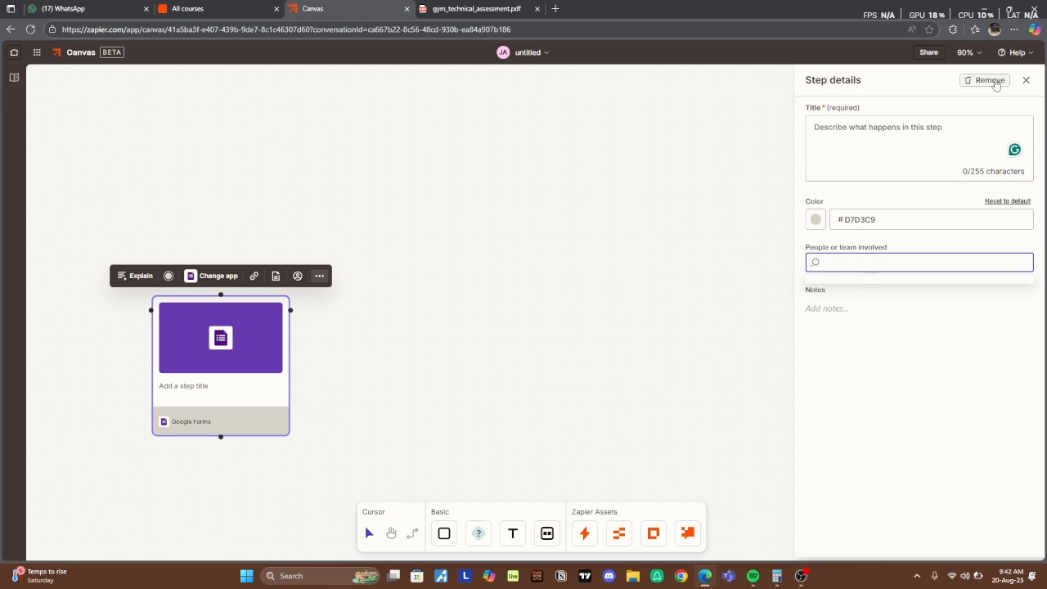
click(989, 80)
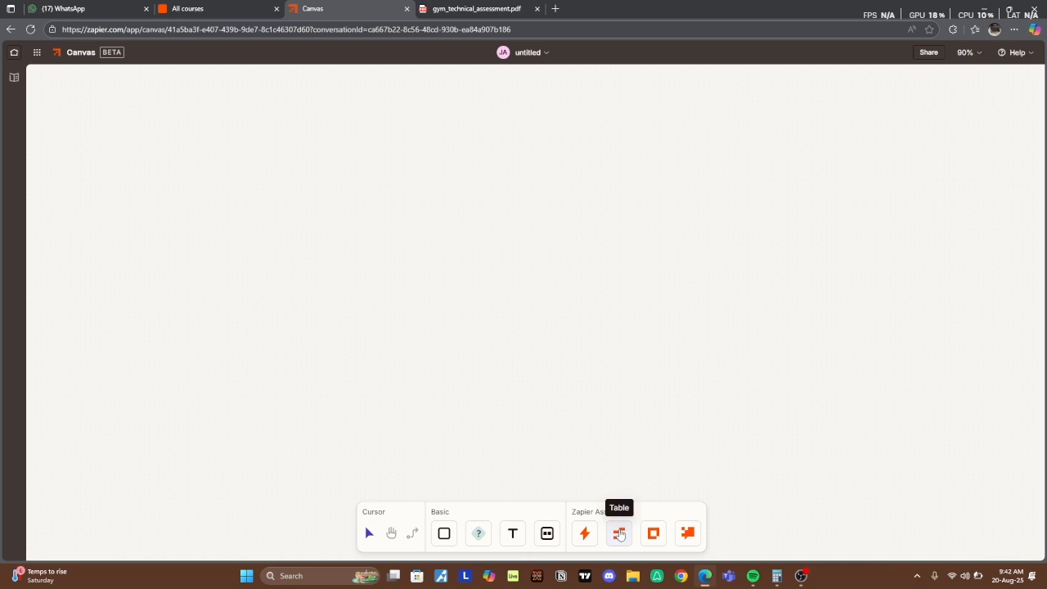
Step: Place a Table element on the canvas and reassign Zapier Tables as its app, accepting the loss of notes and links
click(619, 533)
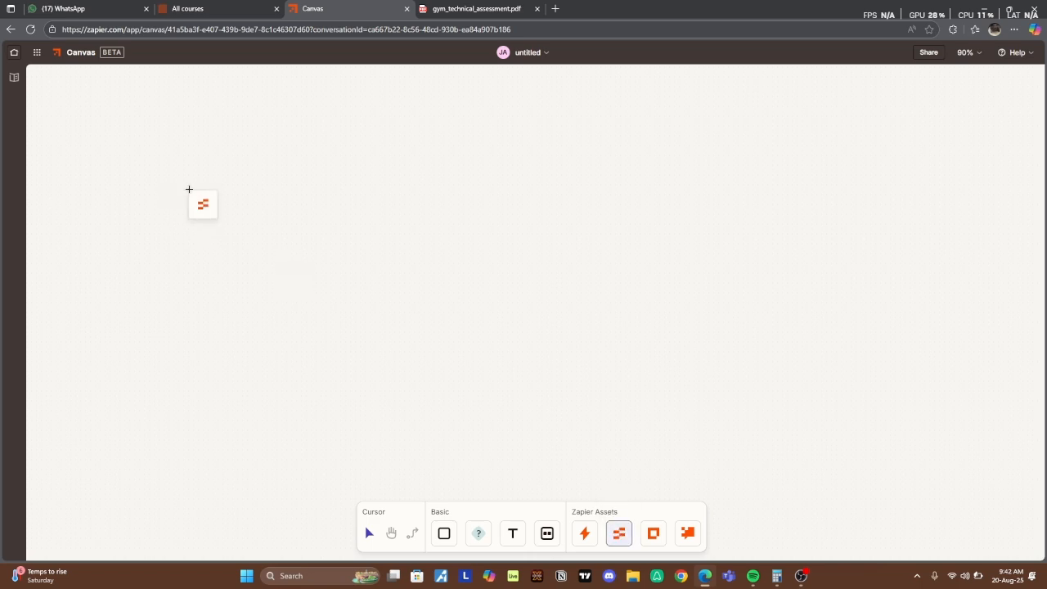
click(182, 182)
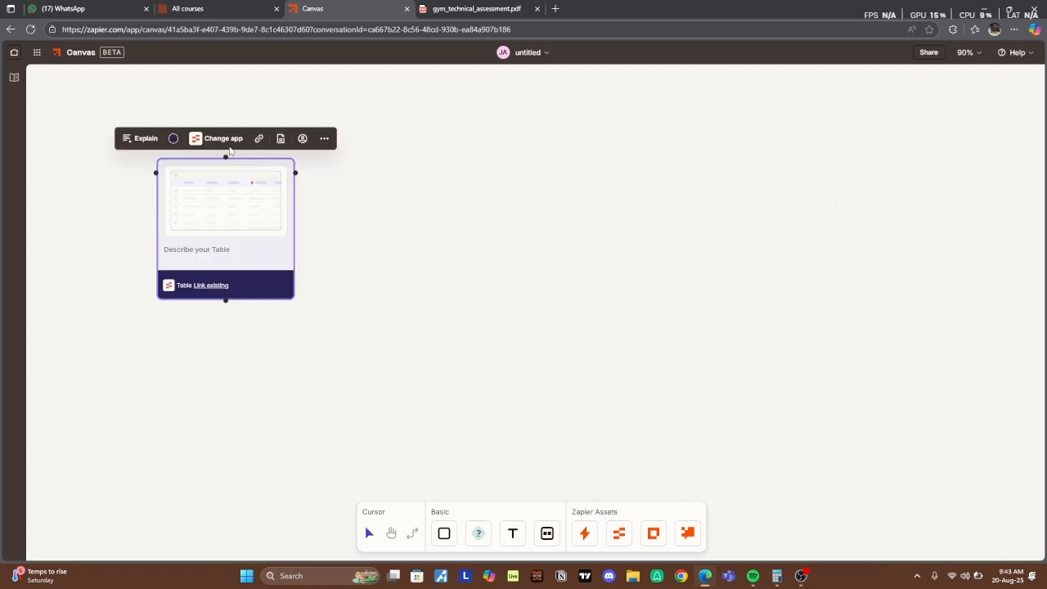
click(224, 140)
scroll(324, 201, up, 2)
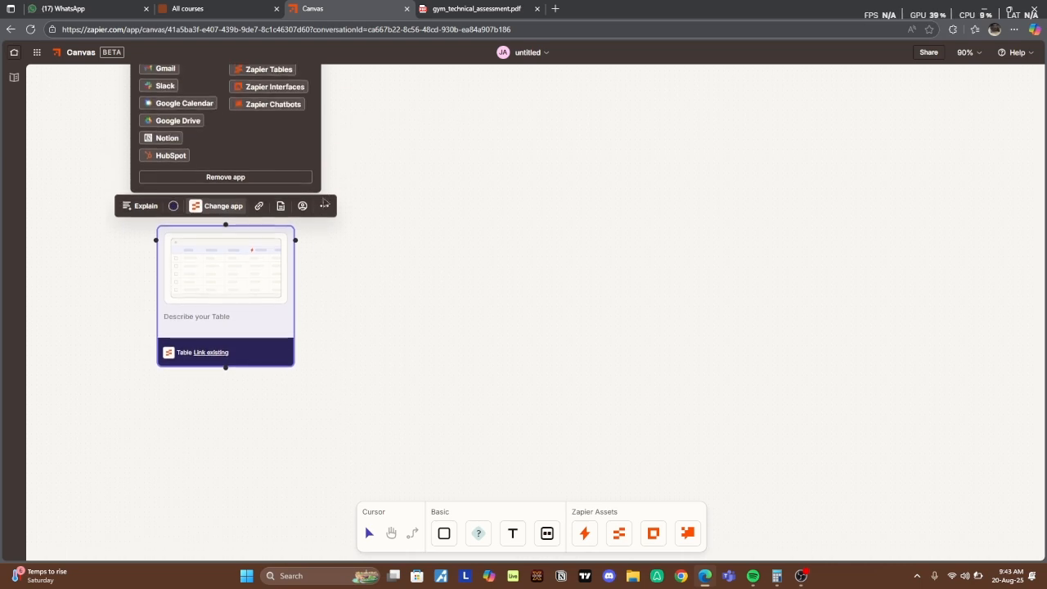
scroll(324, 201, up, 1)
scroll(325, 202, up, 1)
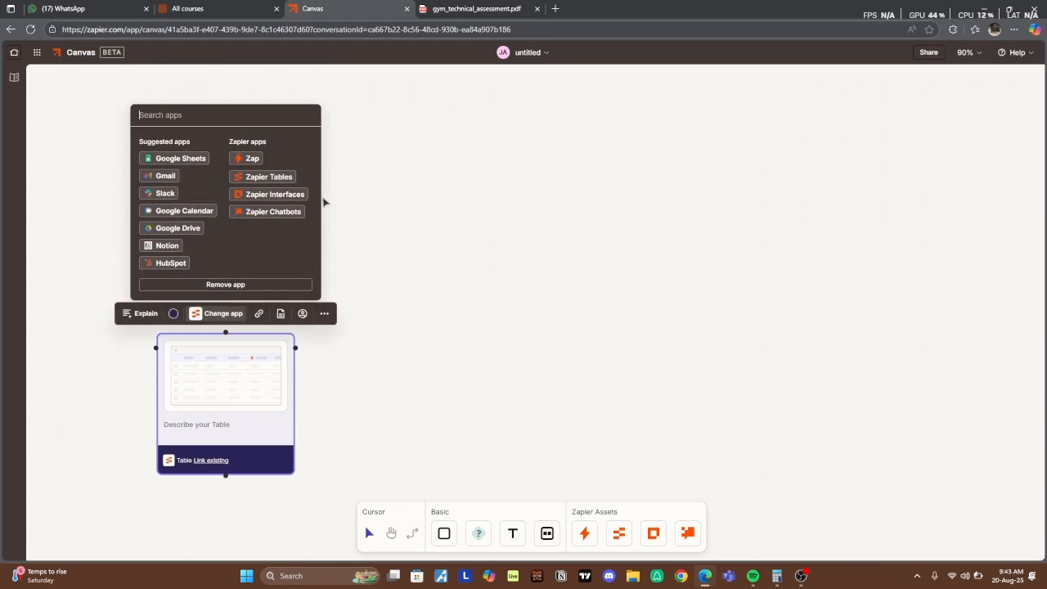
click(268, 177)
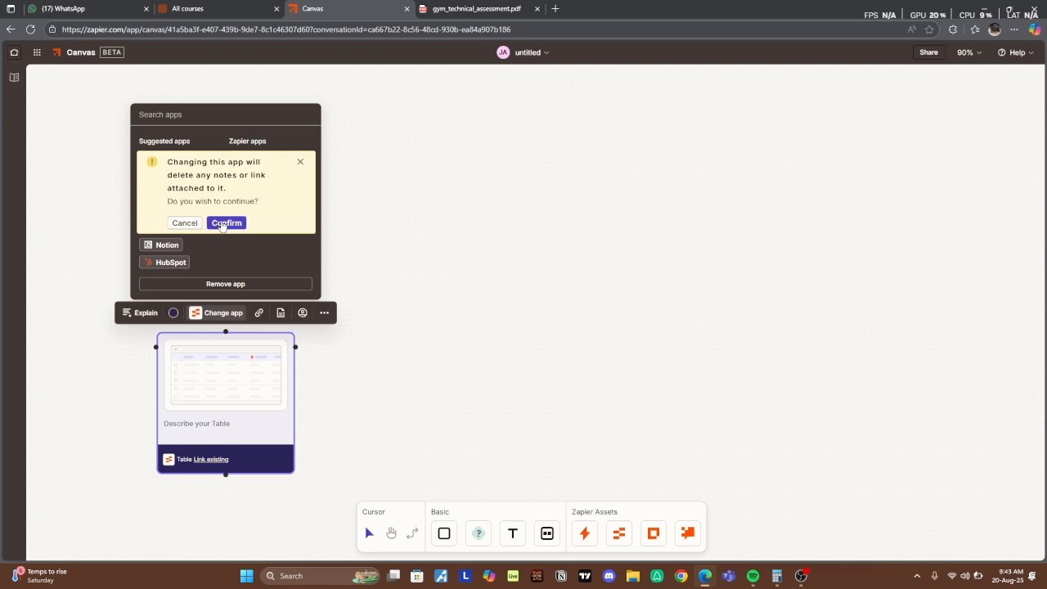
click(223, 224)
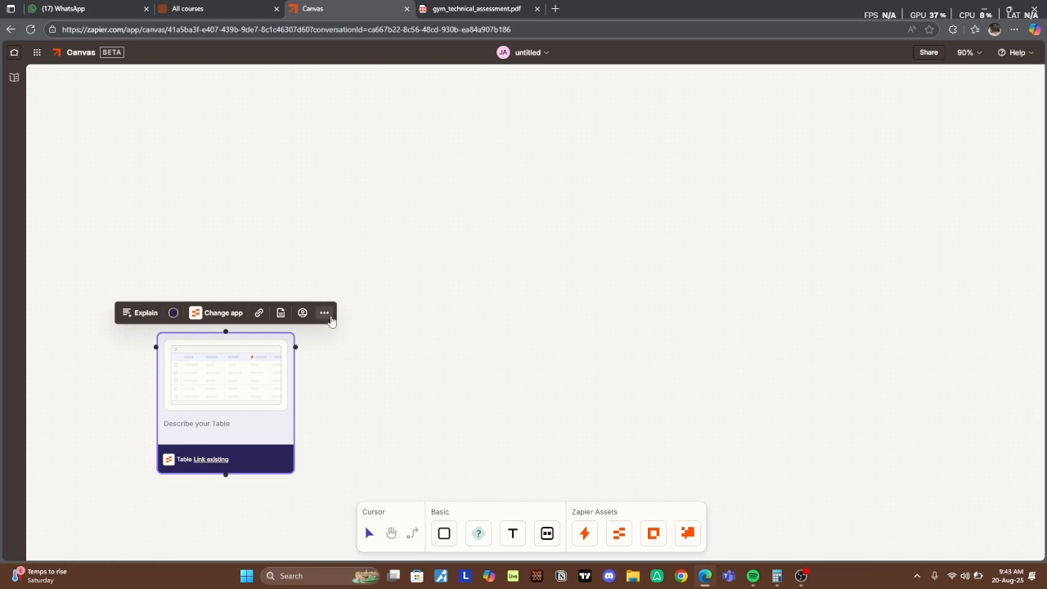
Step: Remove the Table element through its step details
click(327, 315)
click(987, 79)
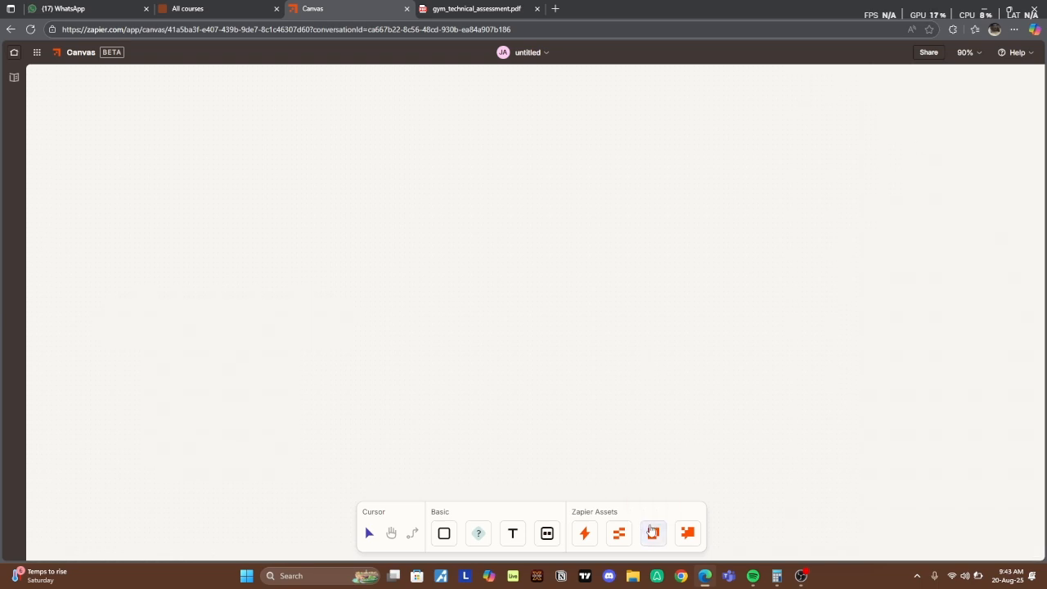
Step: Place an Interface element on the canvas and remove its assigned app
click(249, 234)
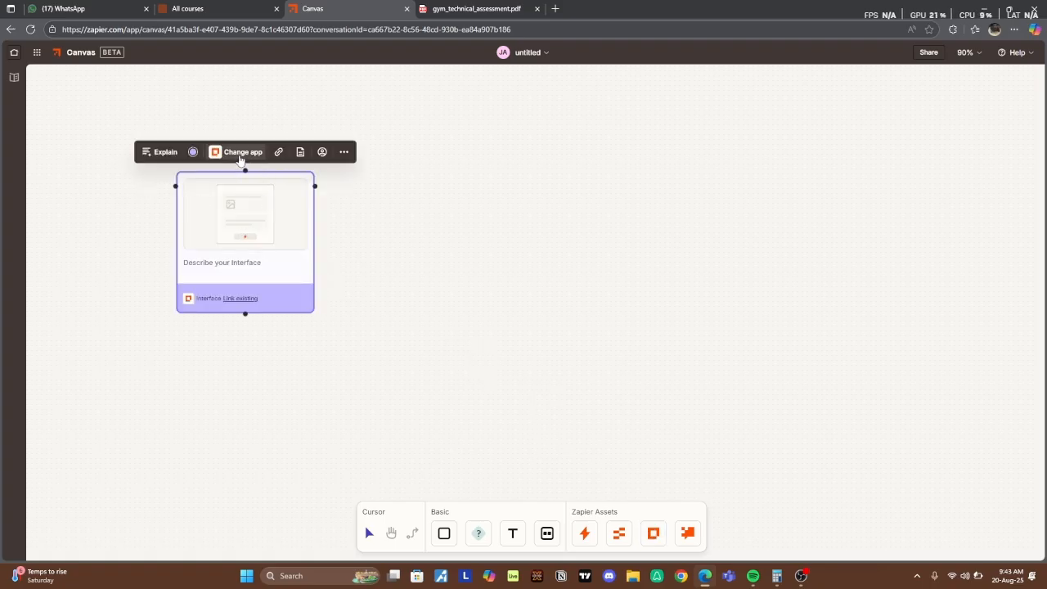
click(240, 153)
scroll(271, 236, up, 4)
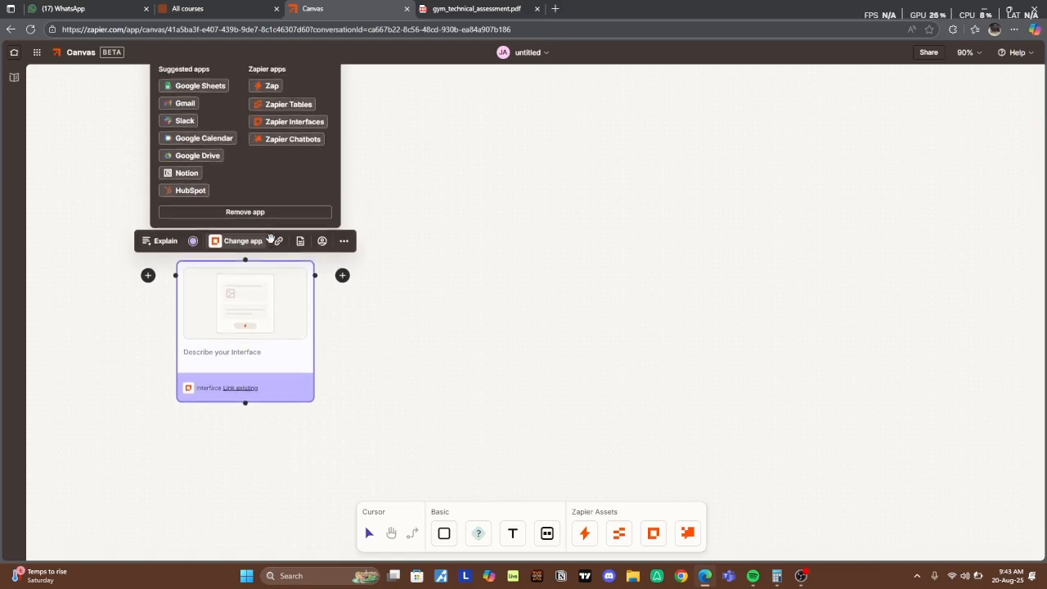
click(270, 279)
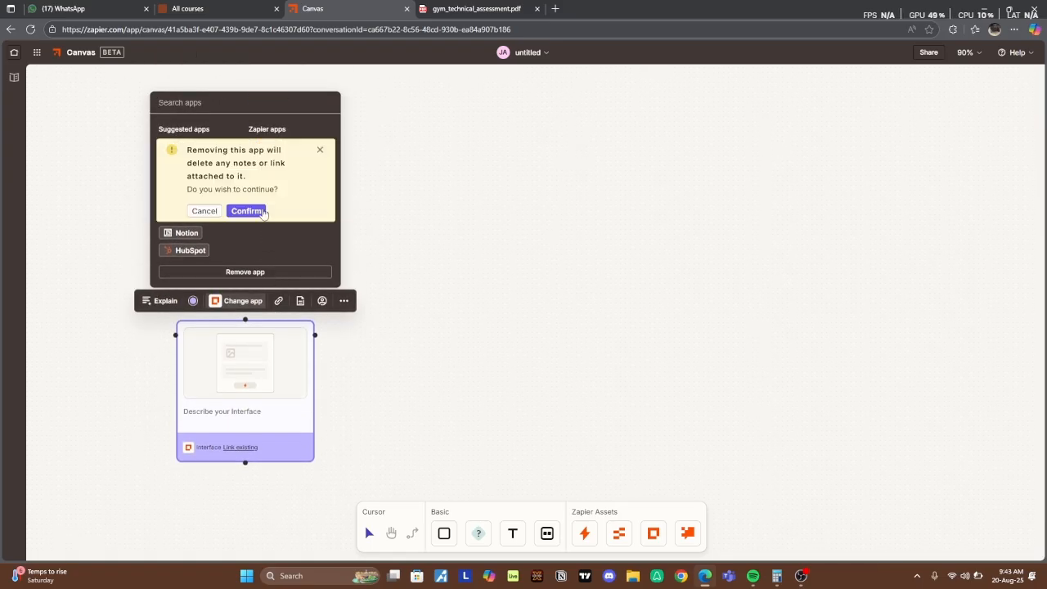
click(253, 211)
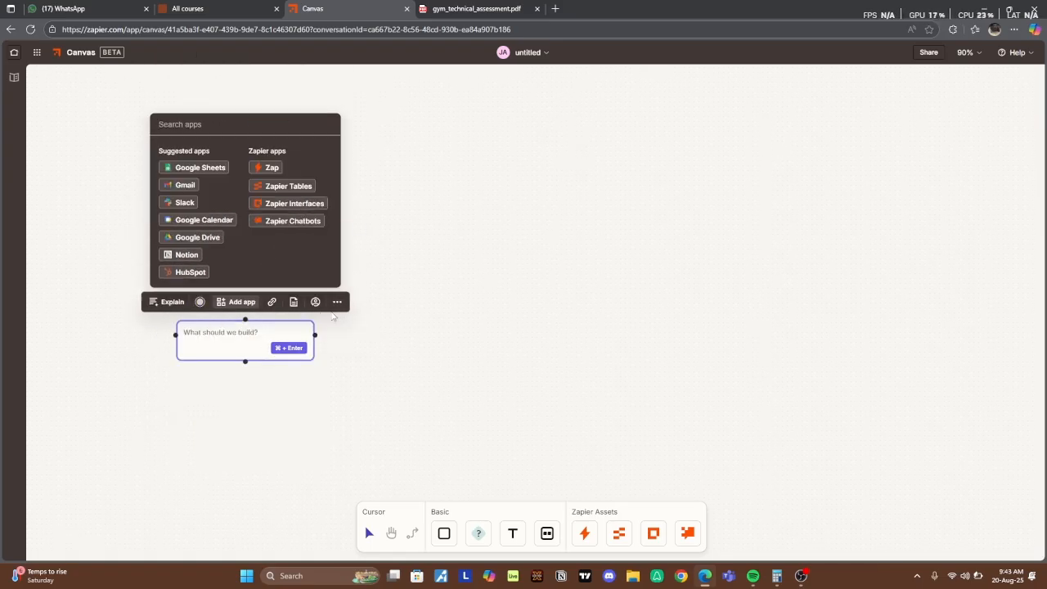
Step: Remove the blank step without an app through its step details
click(337, 303)
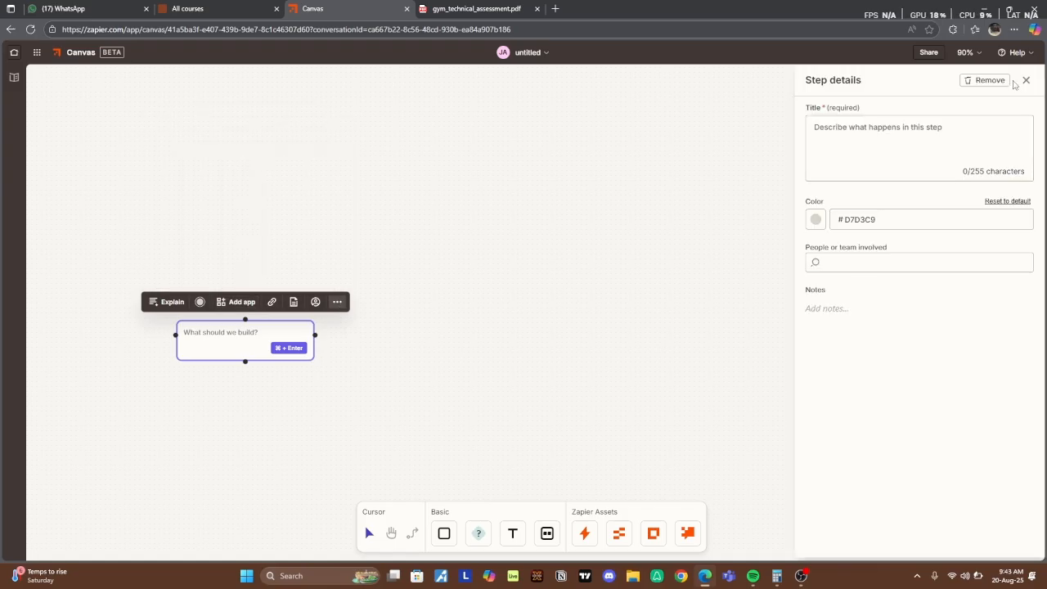
click(997, 81)
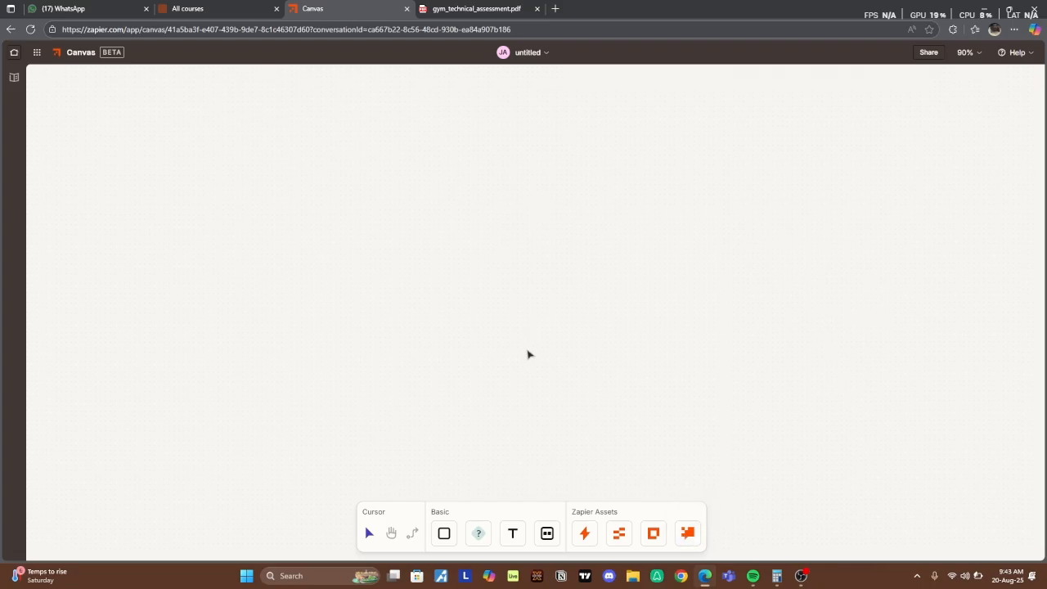
Step: Place a Zap element in the upper-left area of the canvas without linking an existing Zap
click(588, 541)
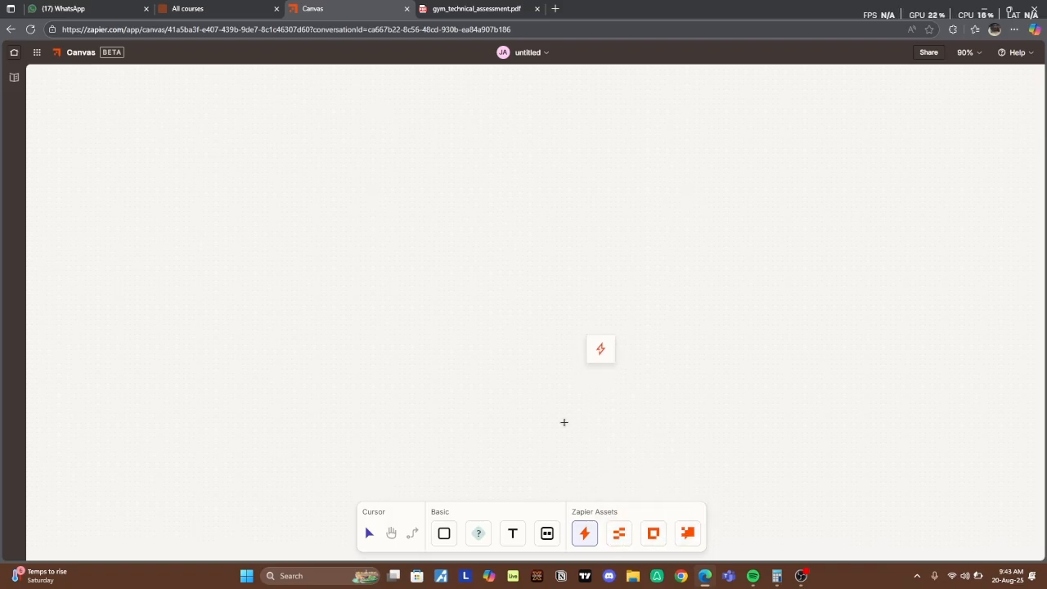
click(224, 197)
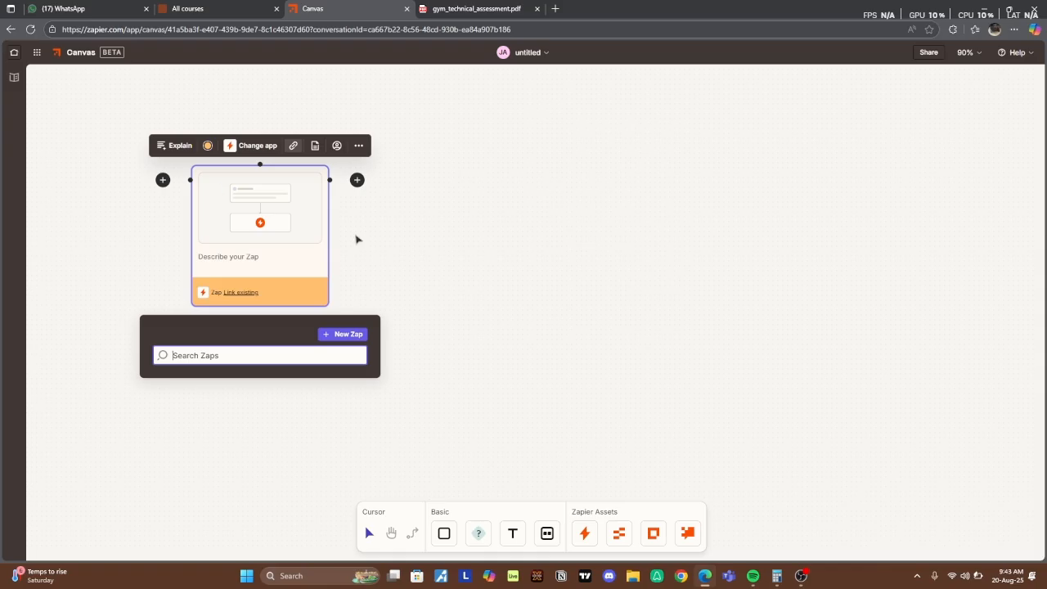
click(381, 251)
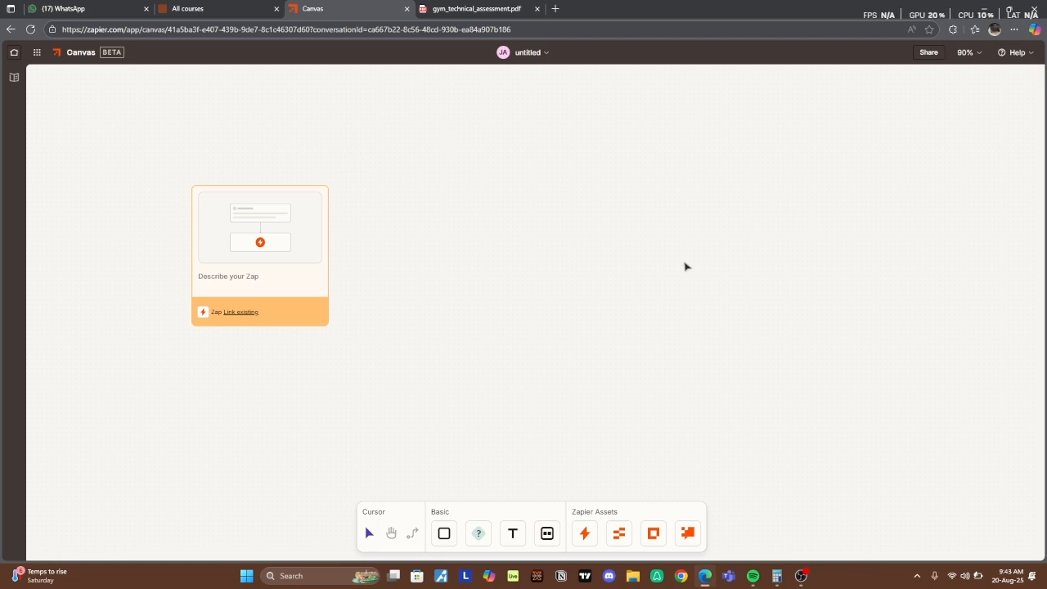
Step: Switch to gym_technical_assessment.pdf to review the client problem, tools and required Zapier modules, and dismiss the low-battery warning
click(470, 7)
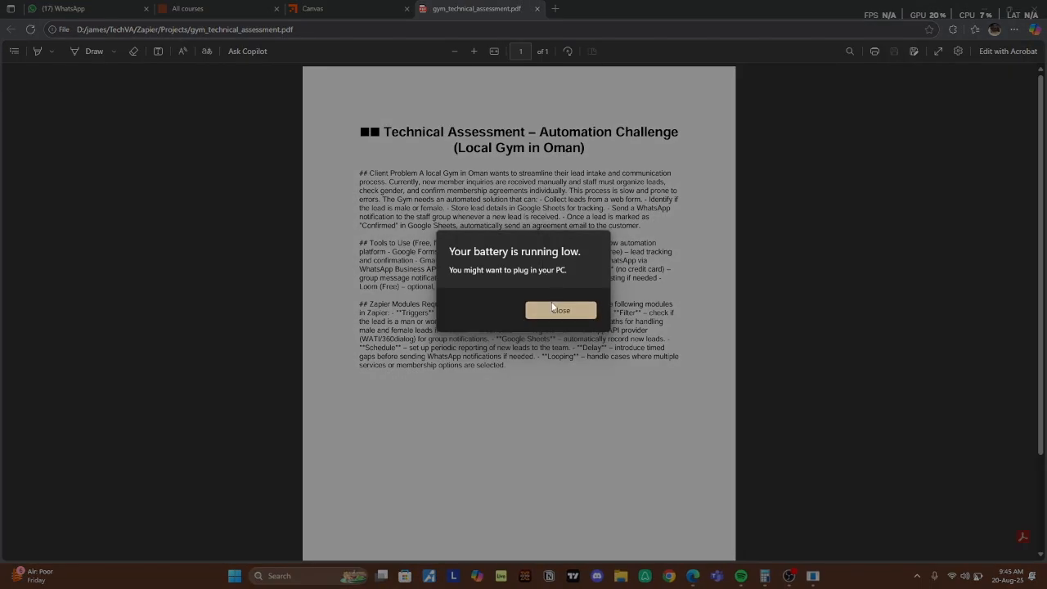
click(561, 310)
Step: Toggle Energy saver in the Windows quick settings and return to the assessment PDF
click(977, 576)
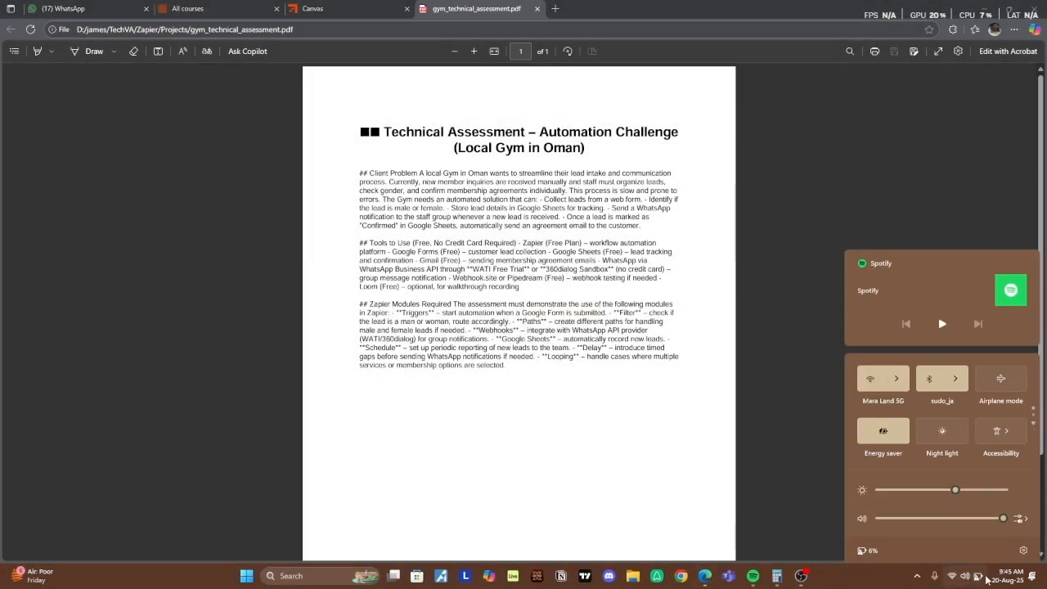
click(894, 428)
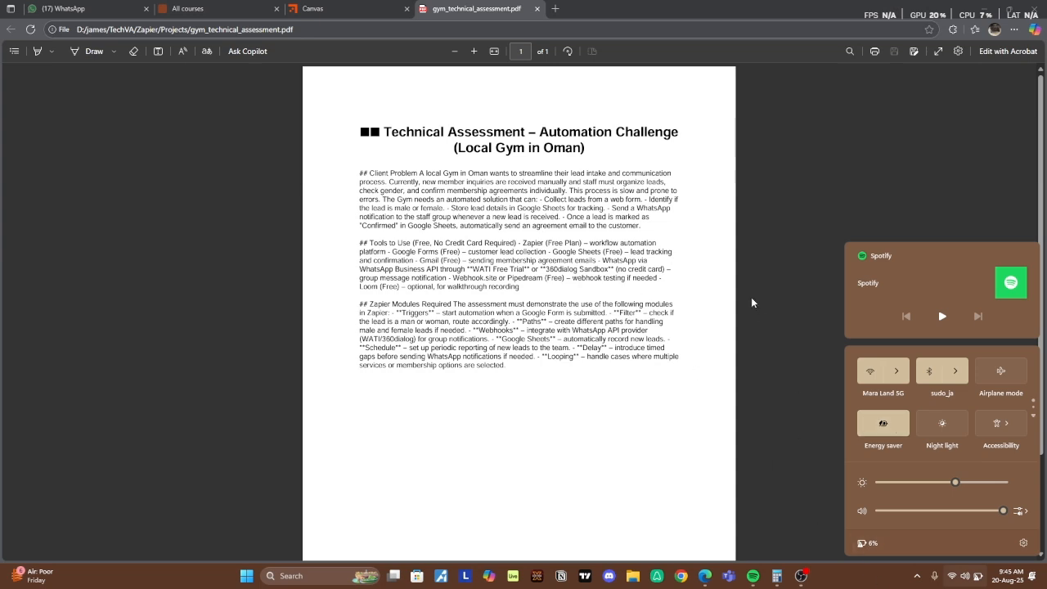
click(642, 199)
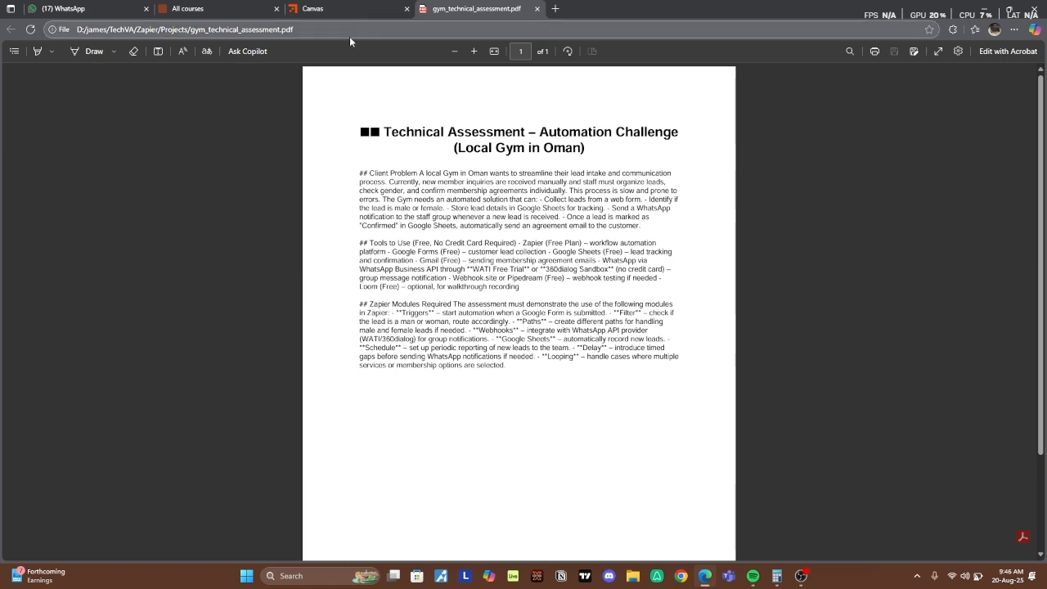
click(805, 582)
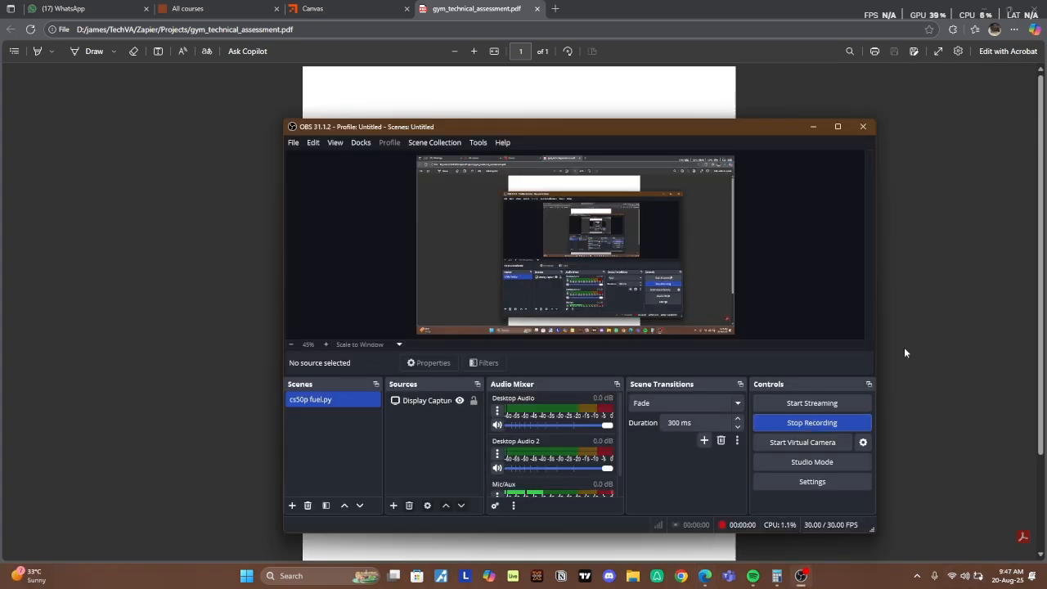
click(999, 275)
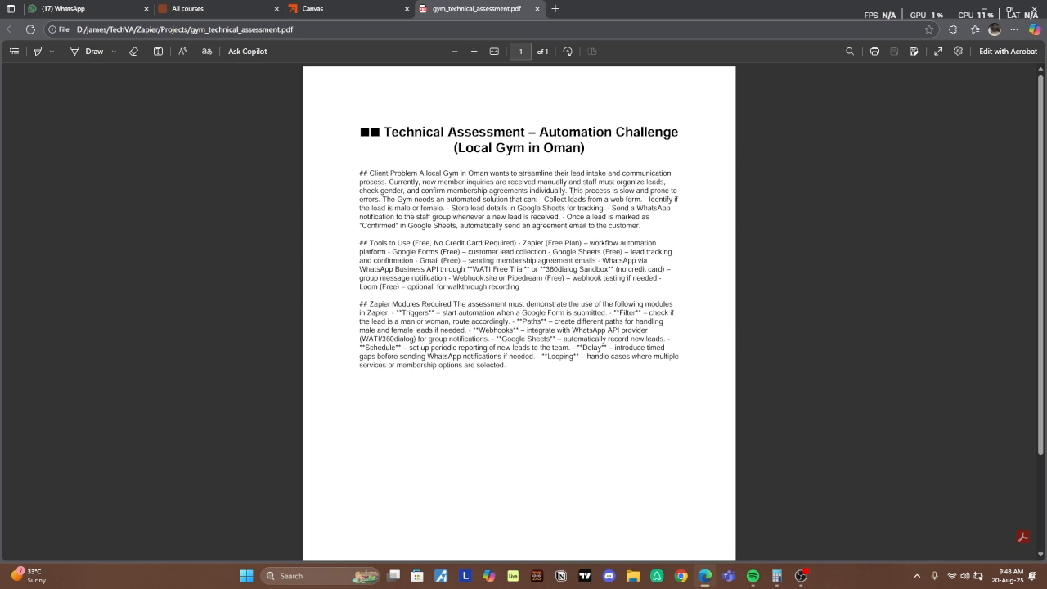
Step: Switch back to Zapier Canvas and rename the untitled canvas "Local Gym in Oman"
click(336, 6)
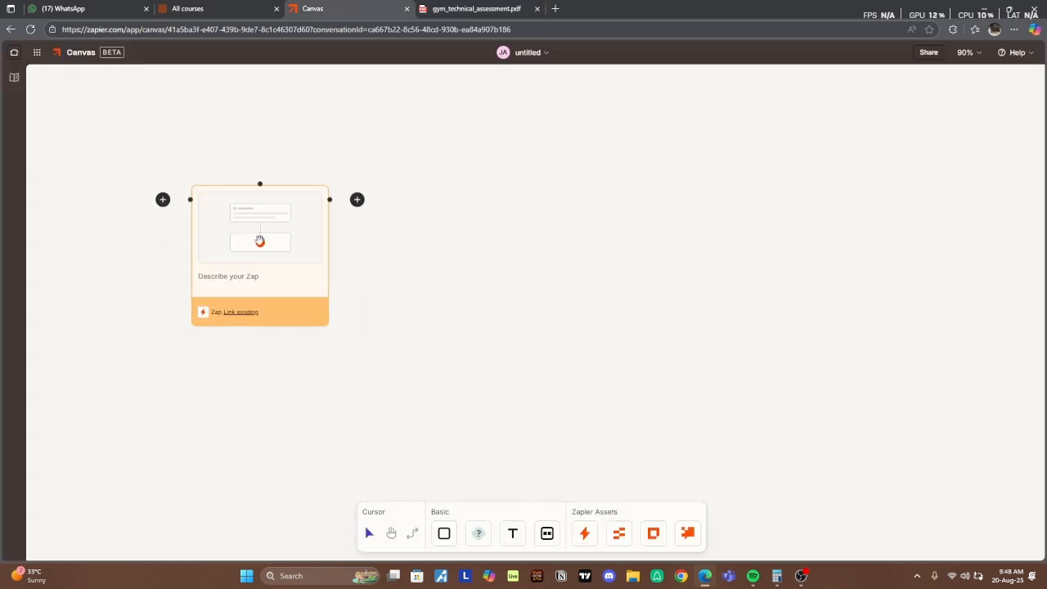
click(279, 243)
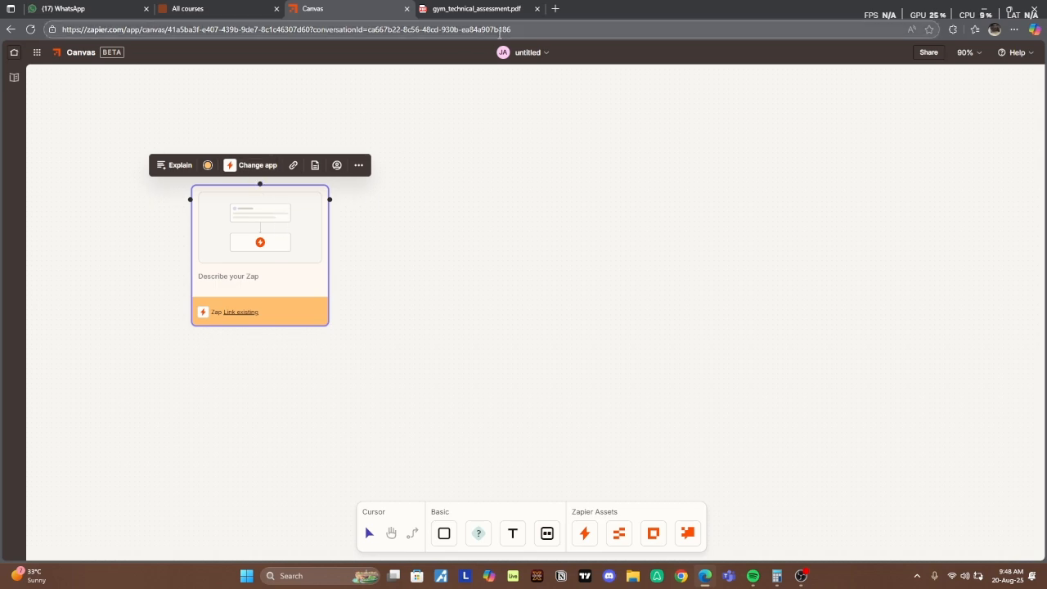
click(518, 53)
click(494, 84)
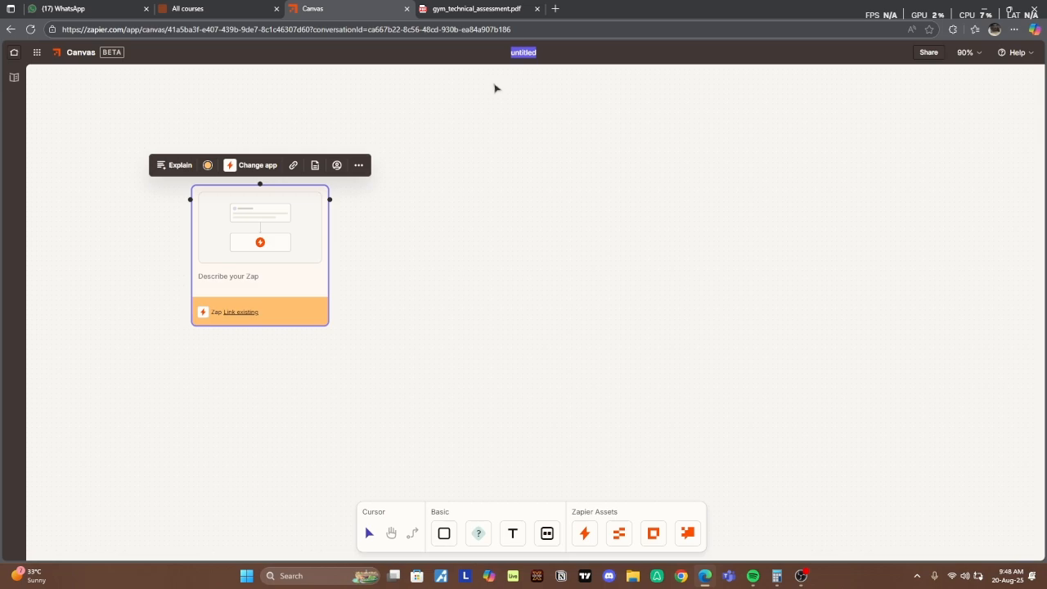
text(L)
key(BackSpace)
key(BackSpace)
key(BackSpace)
text(al Gy)
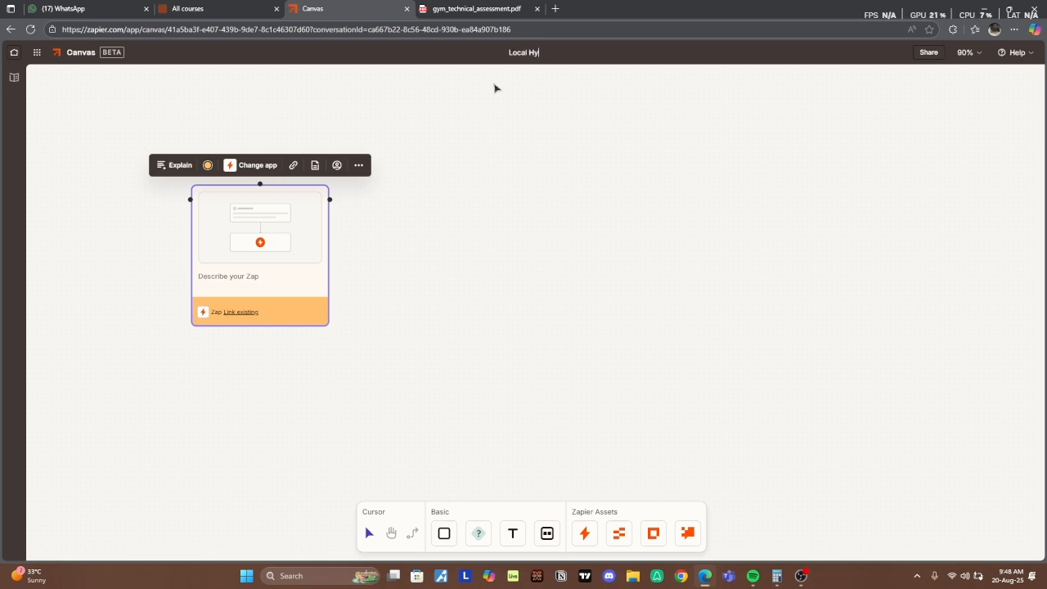
key(BackSpace)
key(BackSpace)
key(BackSpace)
text(Gym in Oman)
key(Return)
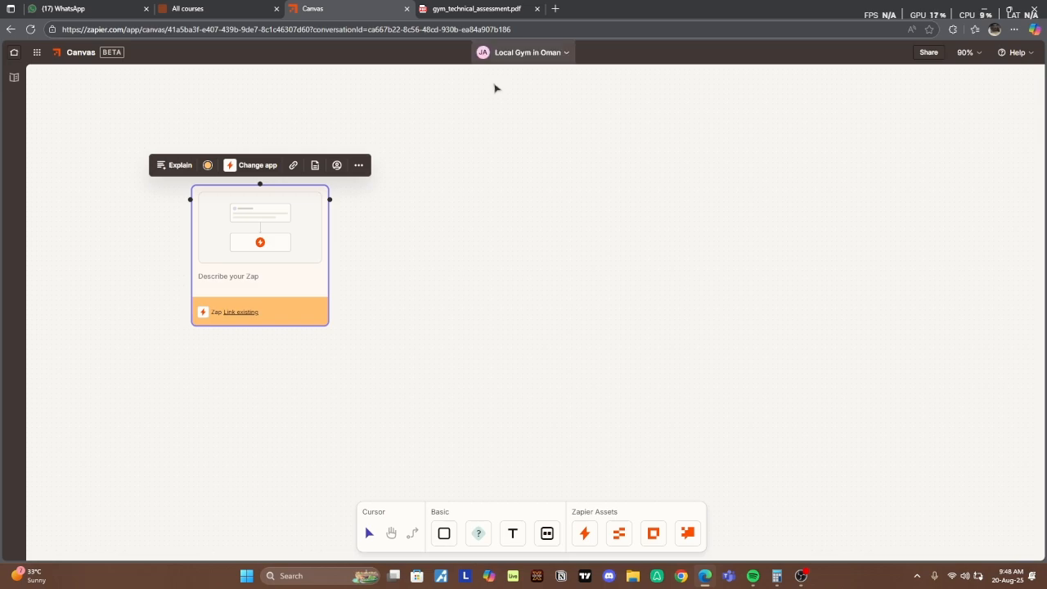
Step: Change the app of the Zap element to Google Forms by searching for "form"
click(239, 166)
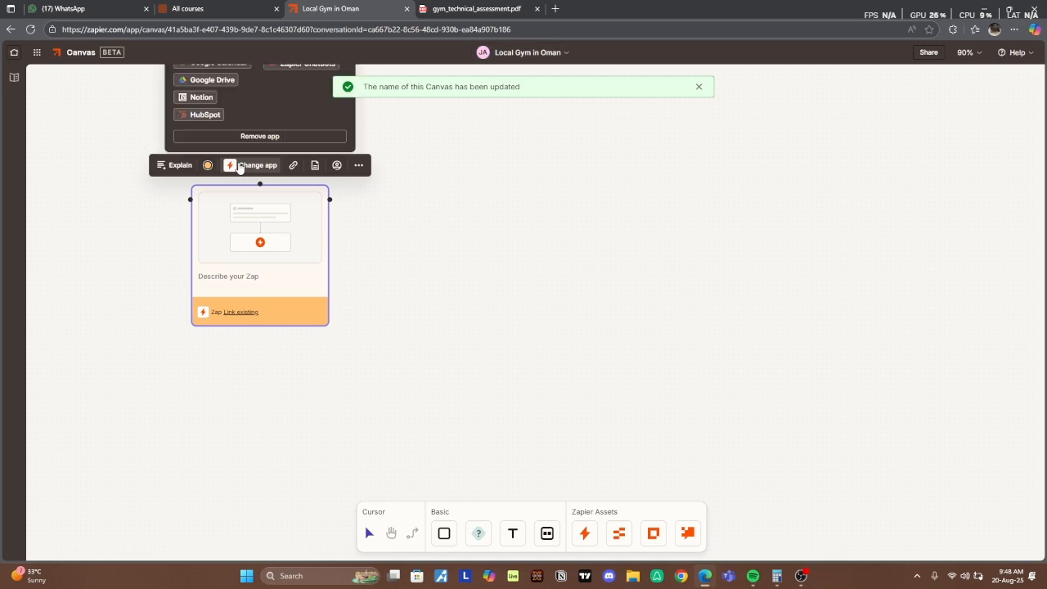
scroll(358, 202, up, 3)
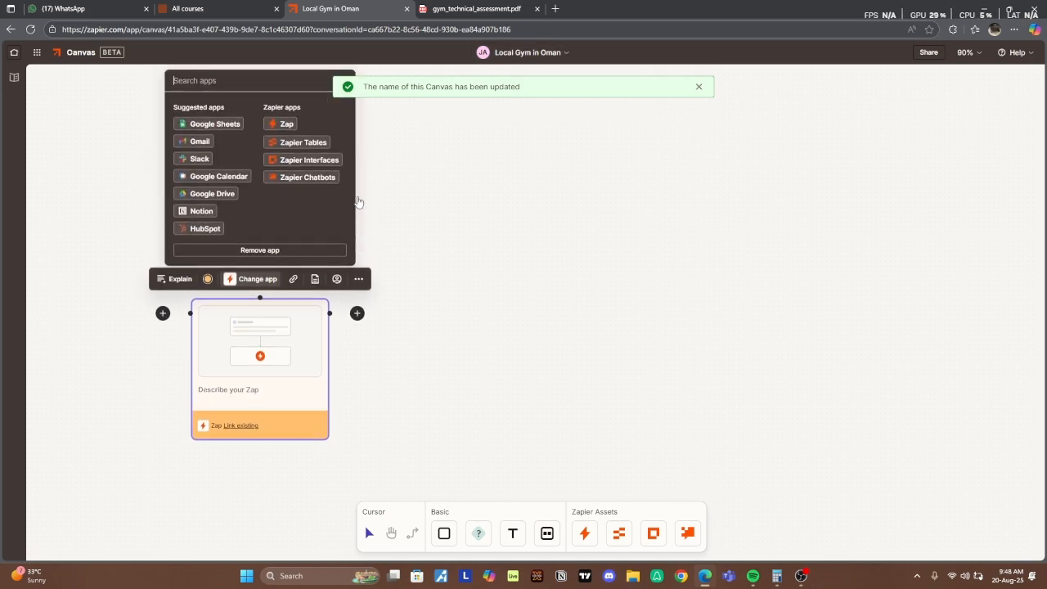
text(t)
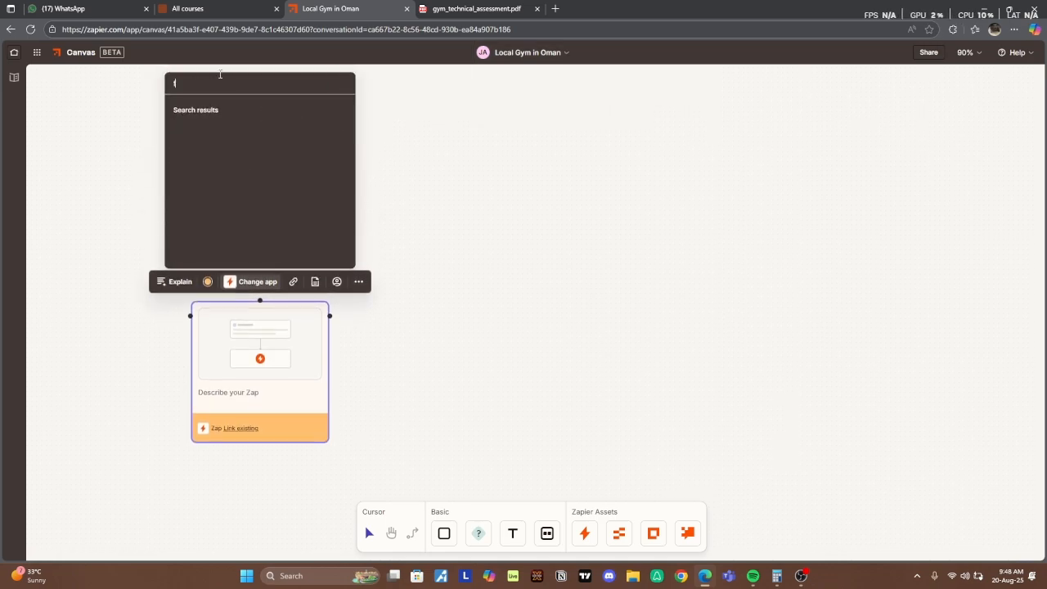
text(orm)
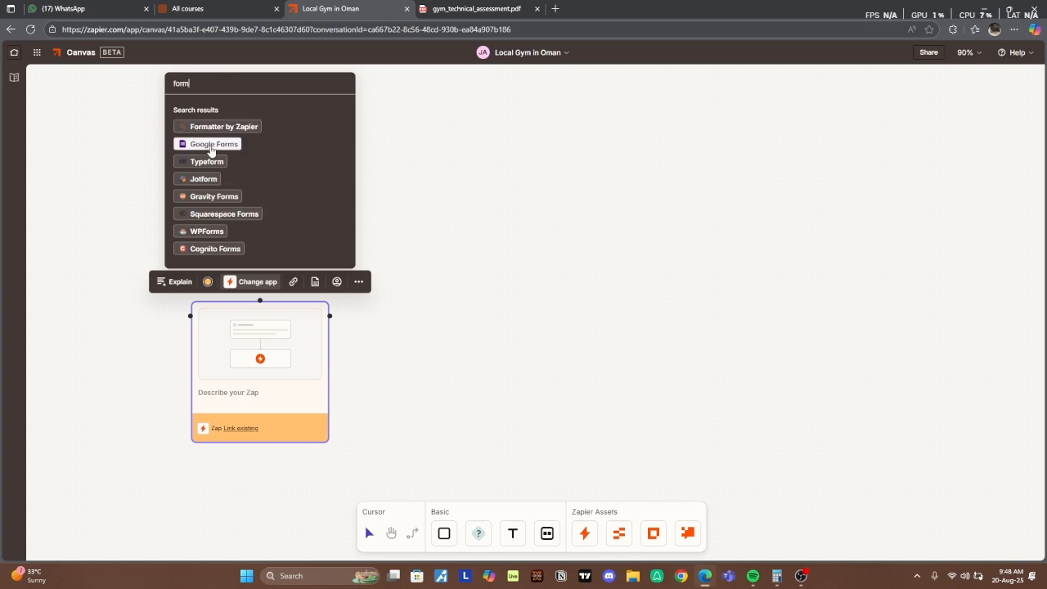
click(211, 151)
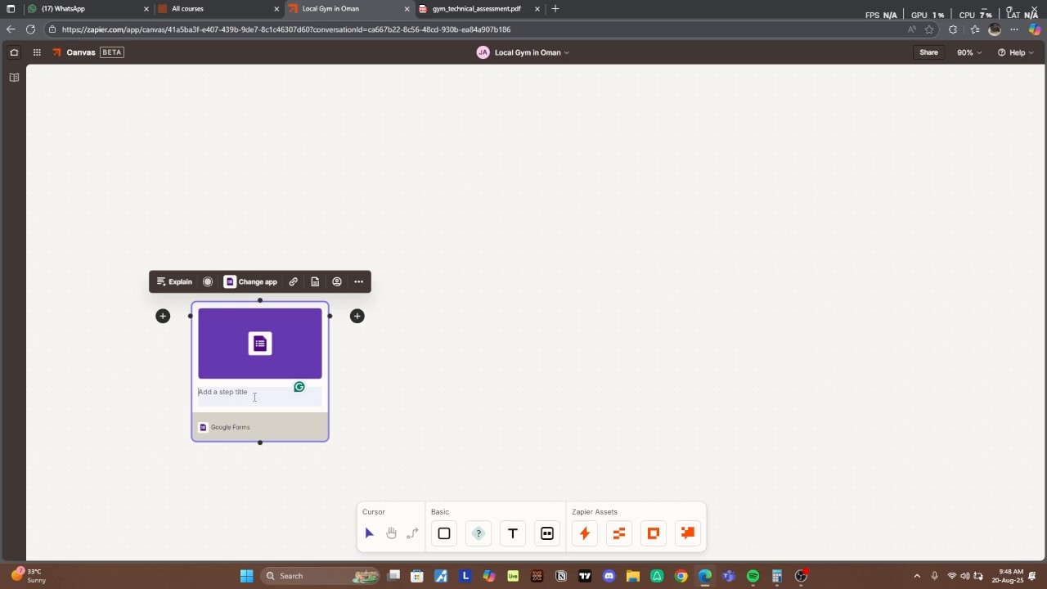
Step: Title the Google Forms step "Triggers when a lead submit a form.", checking the assessment PDF for the lead collection requirement
text(T)
key(BackSpace)
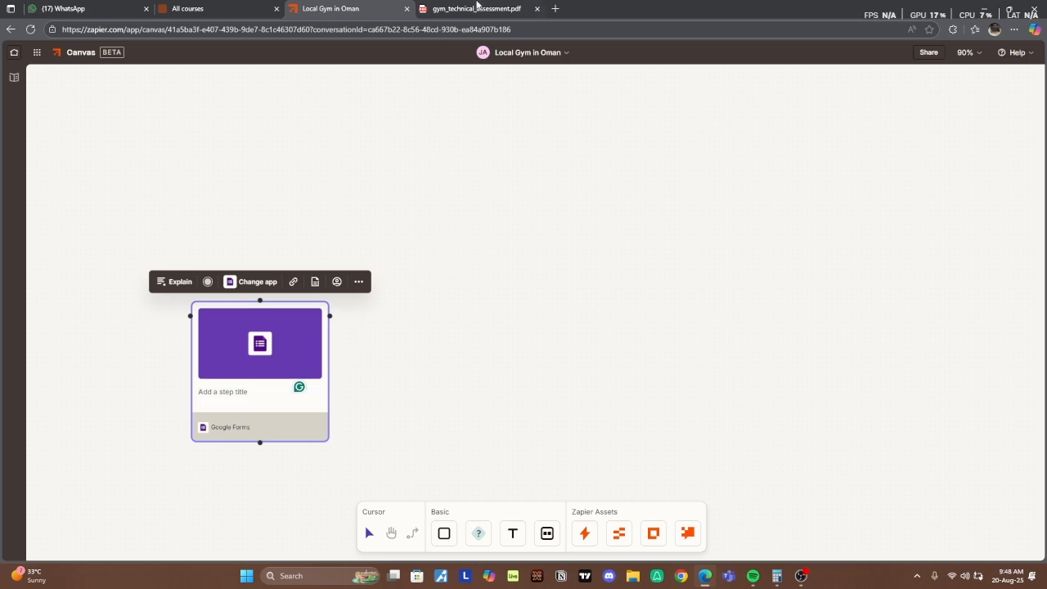
click(477, 7)
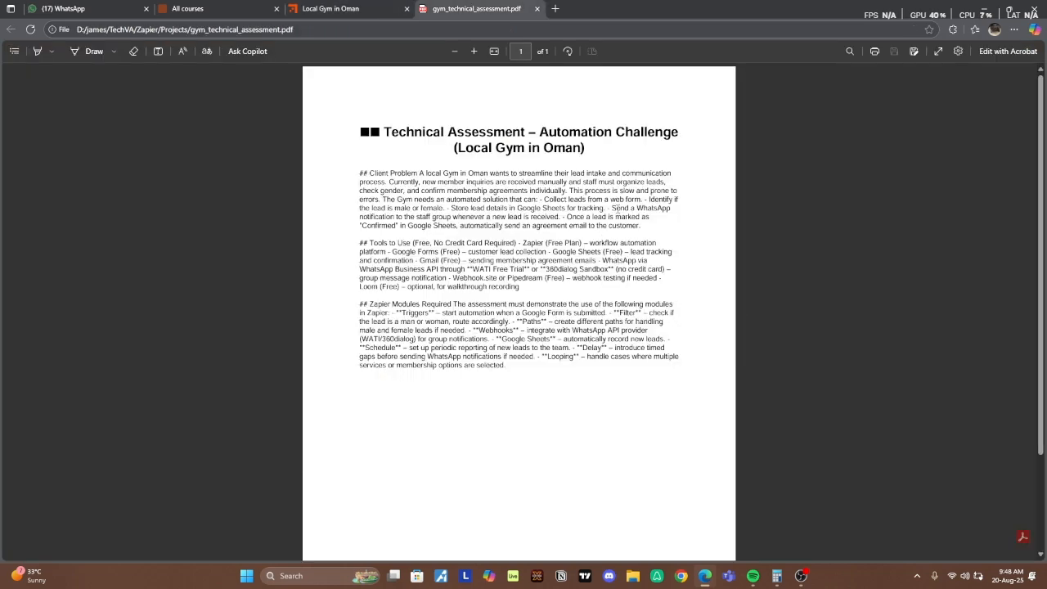
click(331, 8)
text(c)
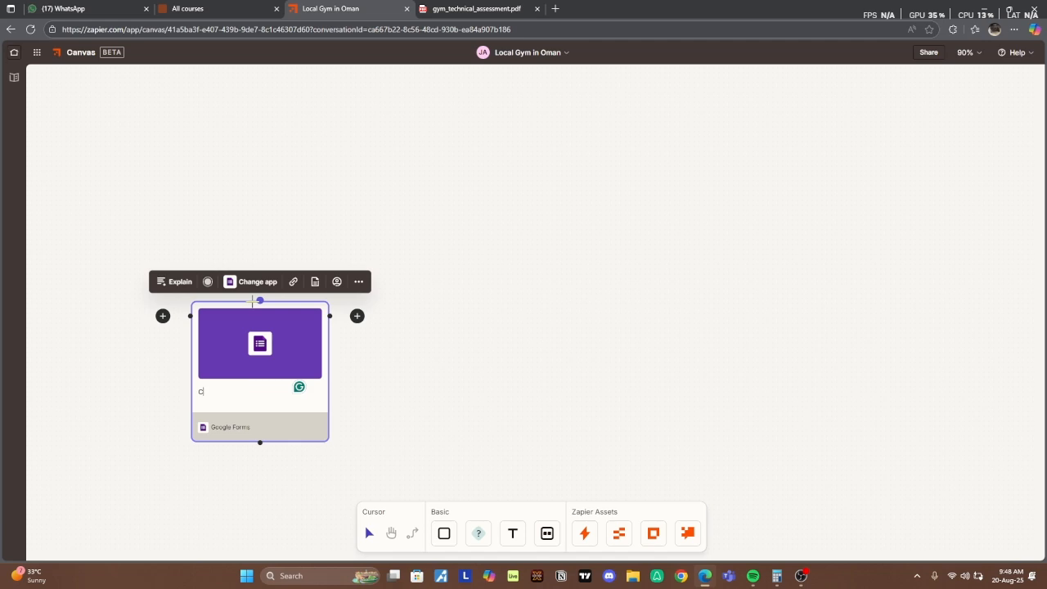
text(ollec)
key(BackSpace)
key(BackSpace)
key(BackSpace)
text(Tri)
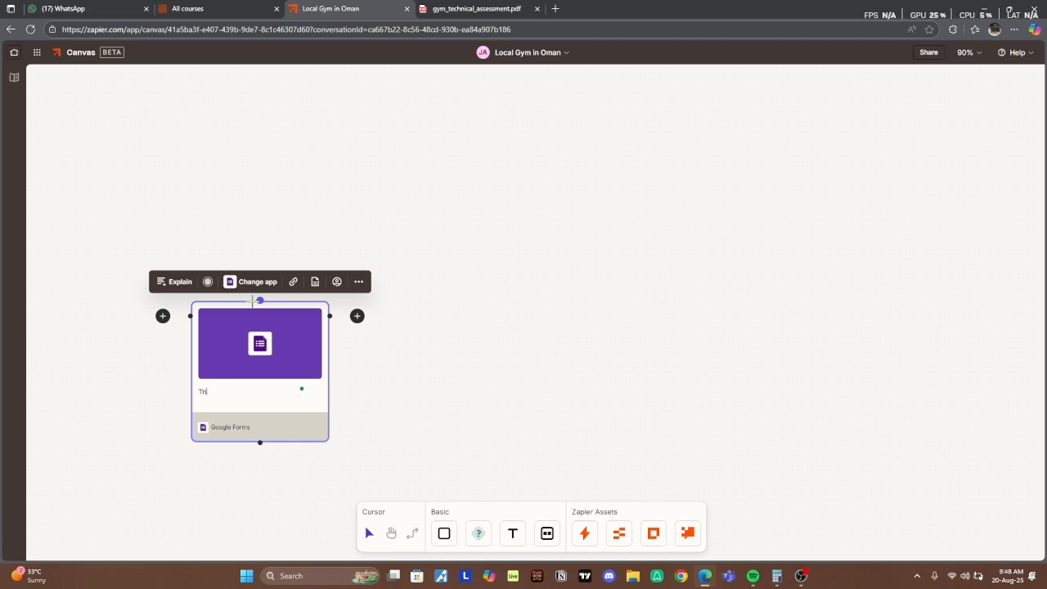
text(ggers when a lead submit a form.)
Step: Reposition the Google Forms step higher on the canvas, leaving free space beside it for the rest of the diagram
drag(259, 371, 234, 190)
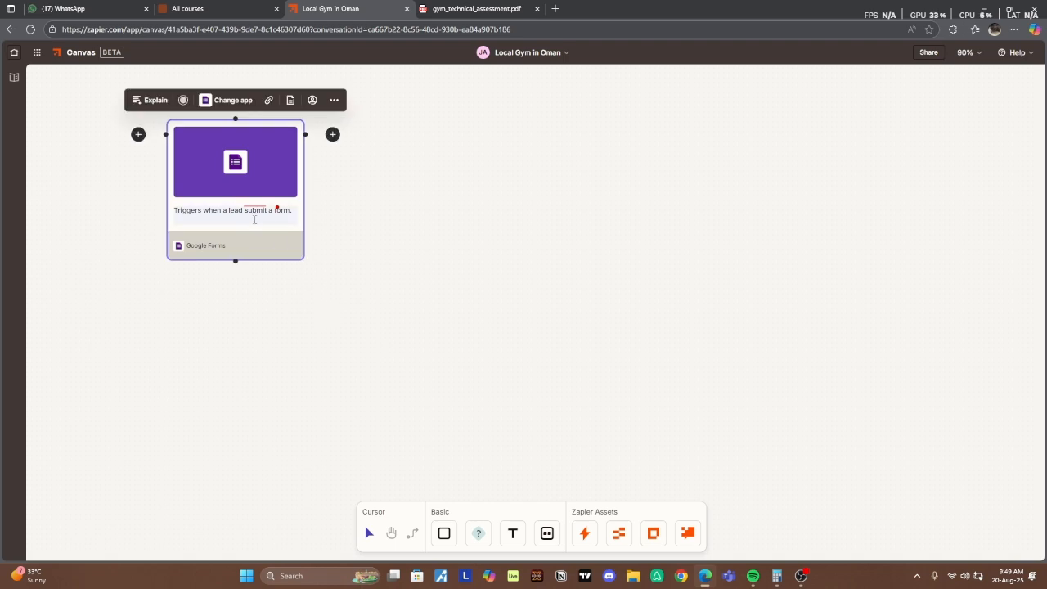
scroll(356, 236, up, 1)
scroll(356, 236, down, 1)
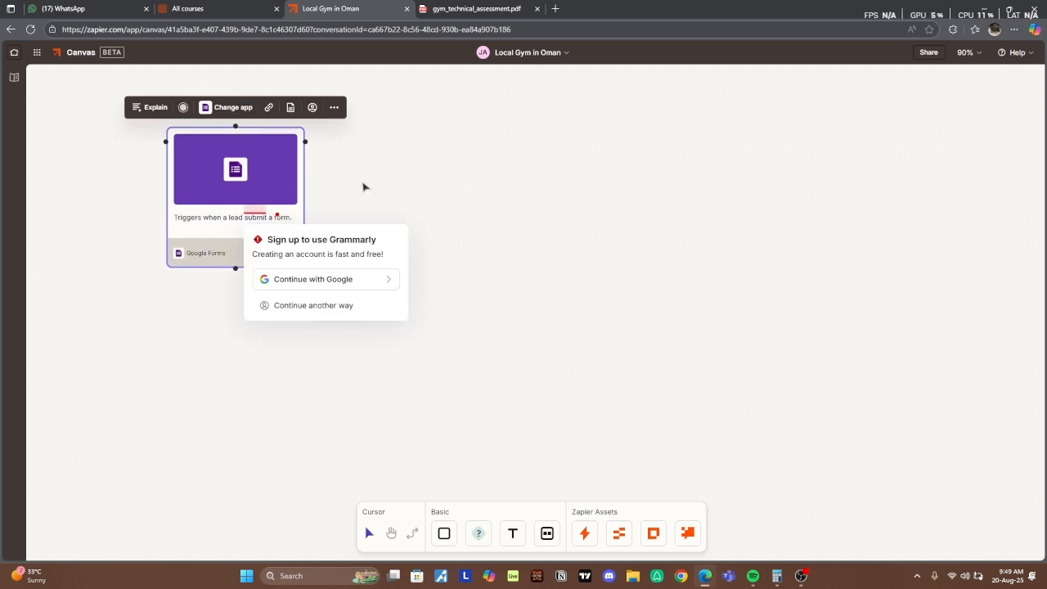
scroll(395, 183, up, 3)
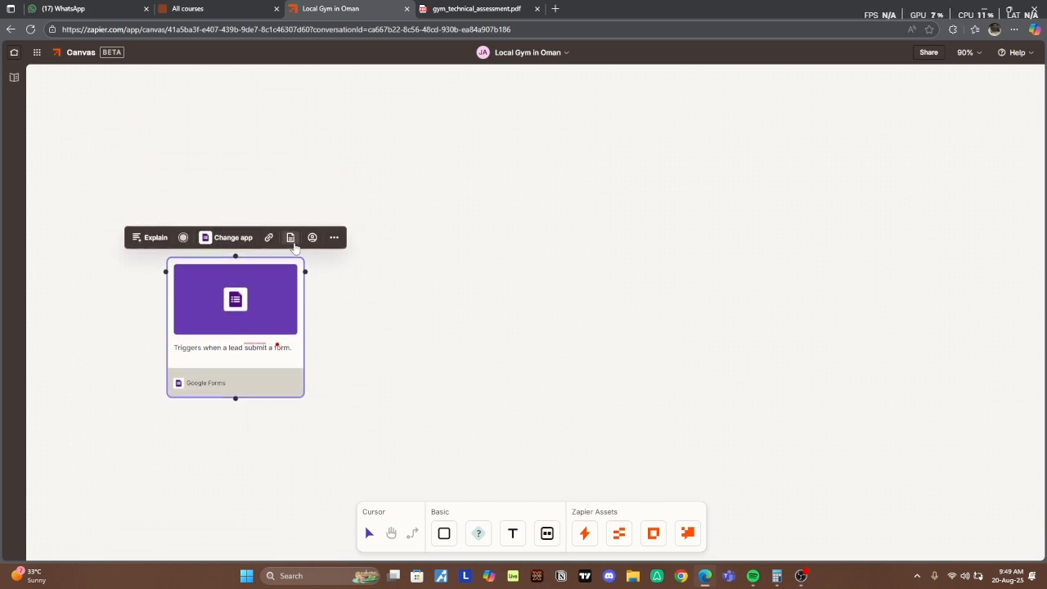
scroll(439, 202, down, 1)
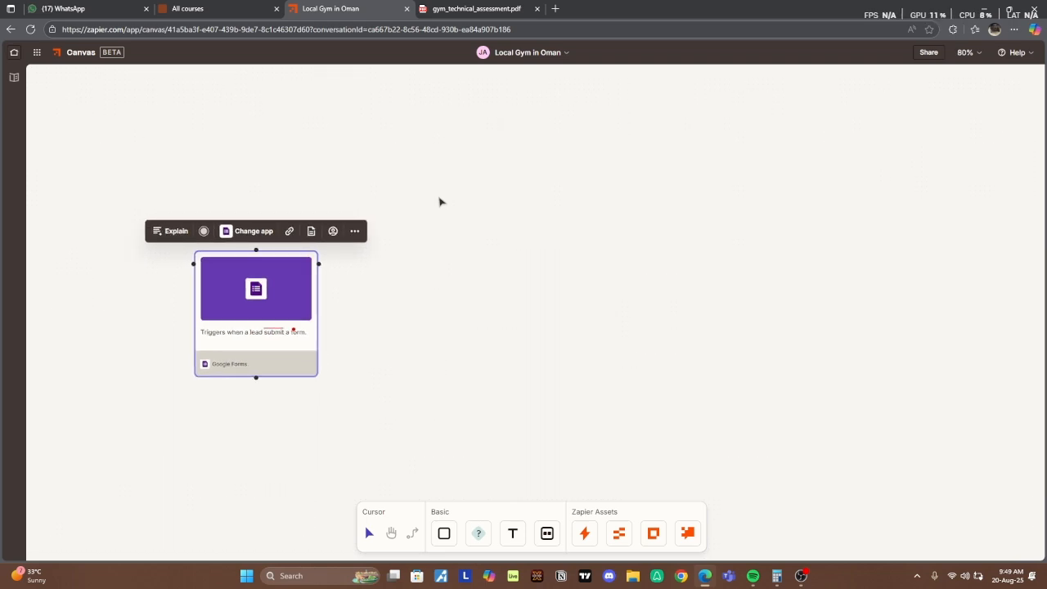
scroll(439, 202, down, 3)
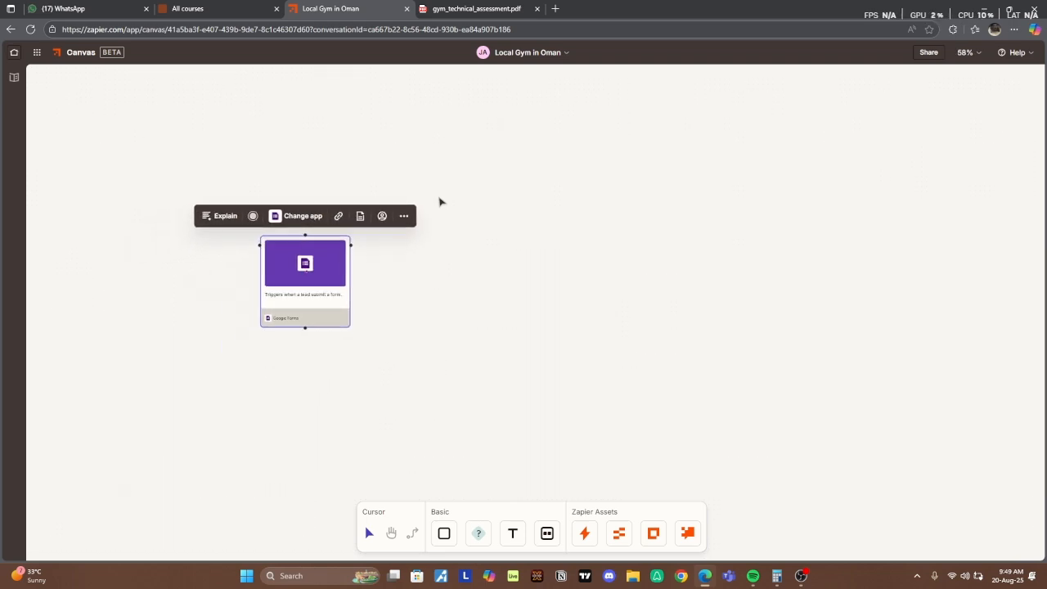
scroll(385, 287, right, 3)
scroll(386, 287, down, 2)
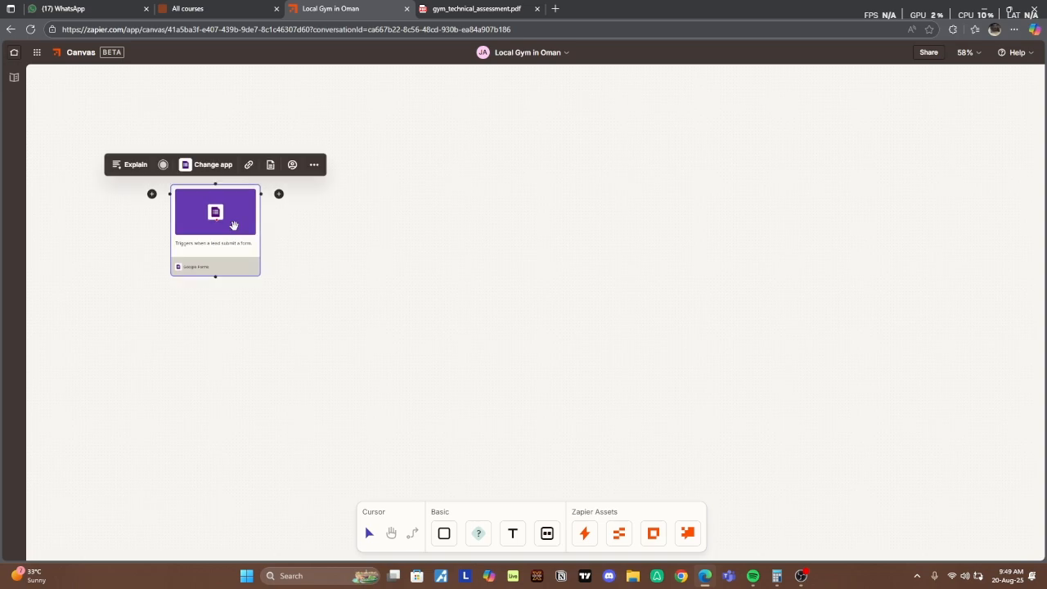
Step: After checking the assessment PDF, place a question-mark decision element right of the Google Forms step and connect the form step to it
click(517, 9)
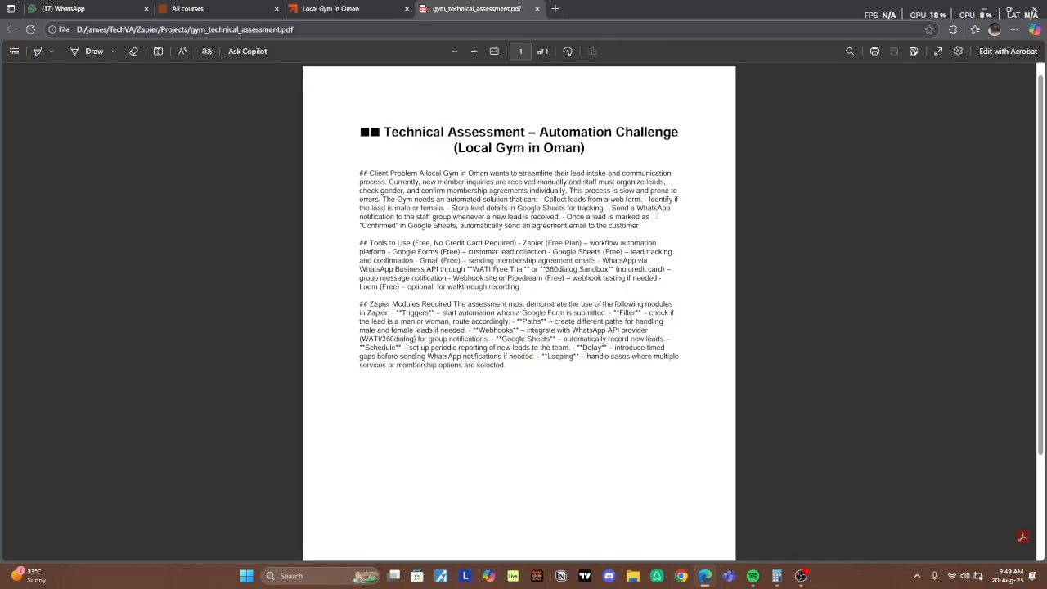
click(327, 17)
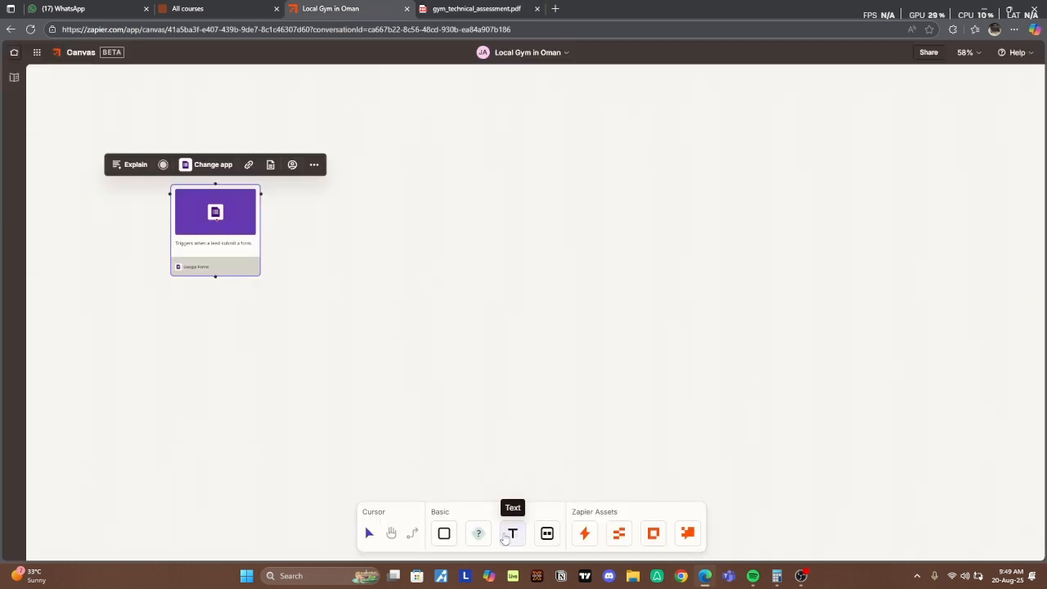
click(478, 533)
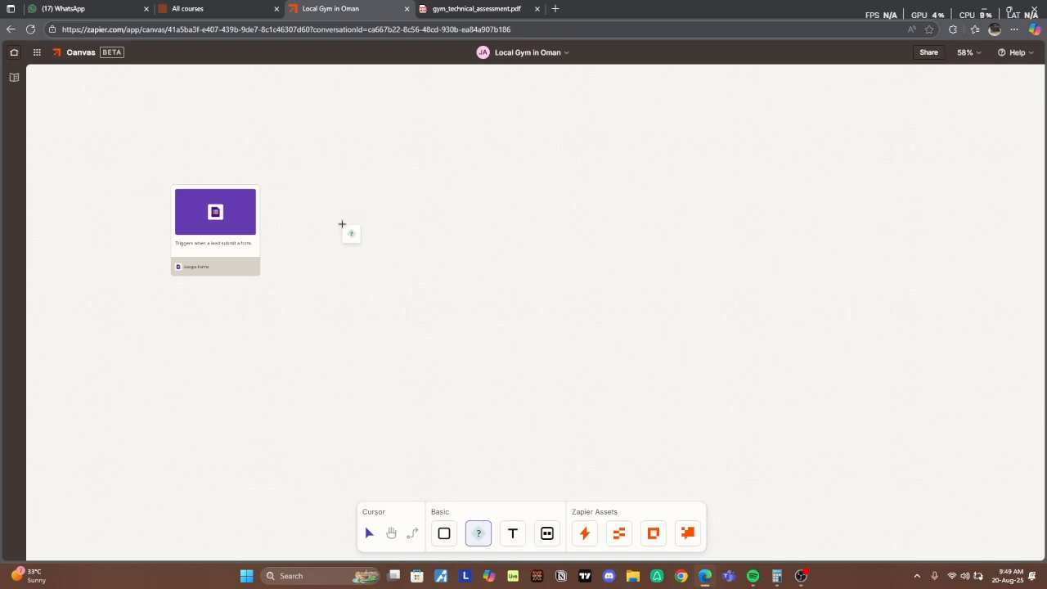
click(342, 223)
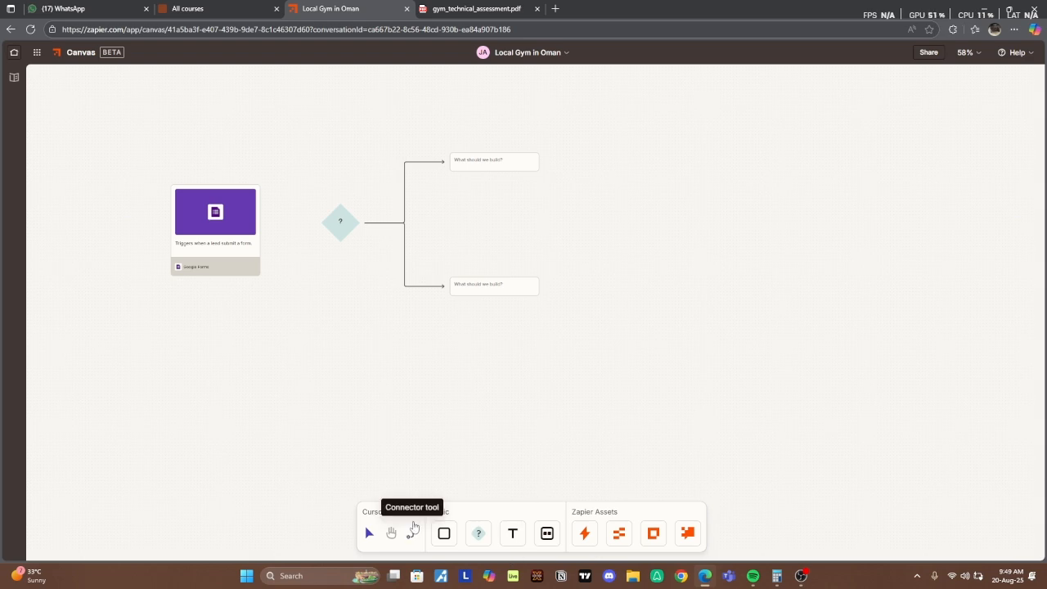
click(413, 530)
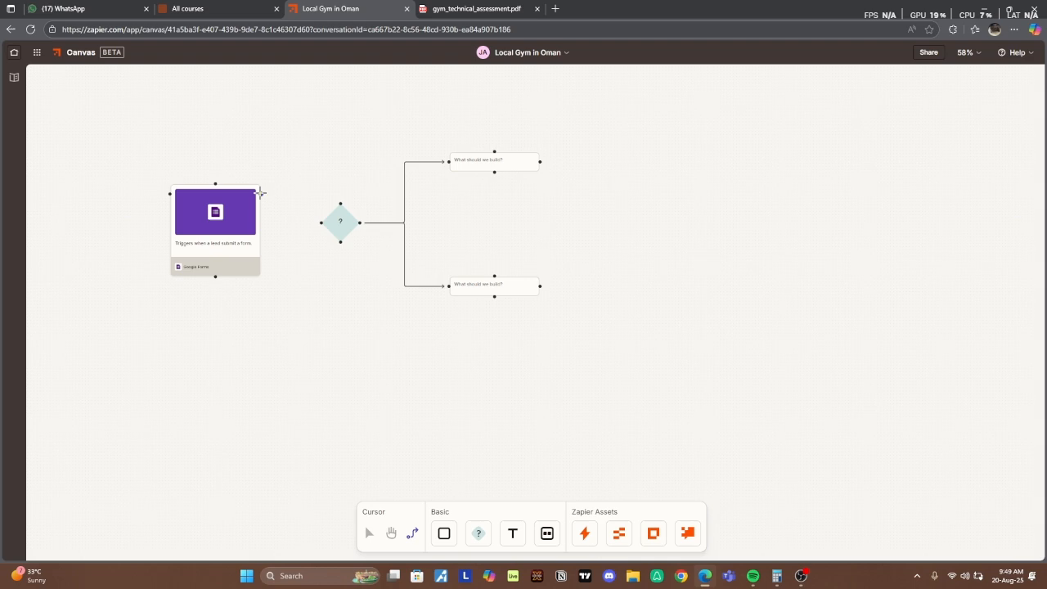
drag(261, 193, 322, 242)
Step: Remove both blank placeholder steps branching from the decision diamond
click(479, 162)
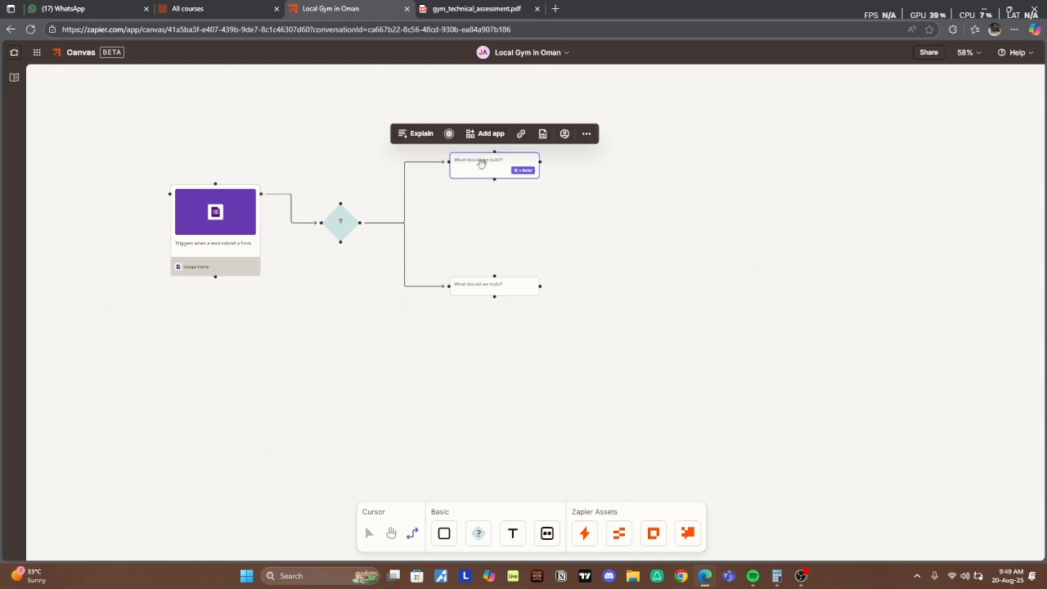
click(585, 133)
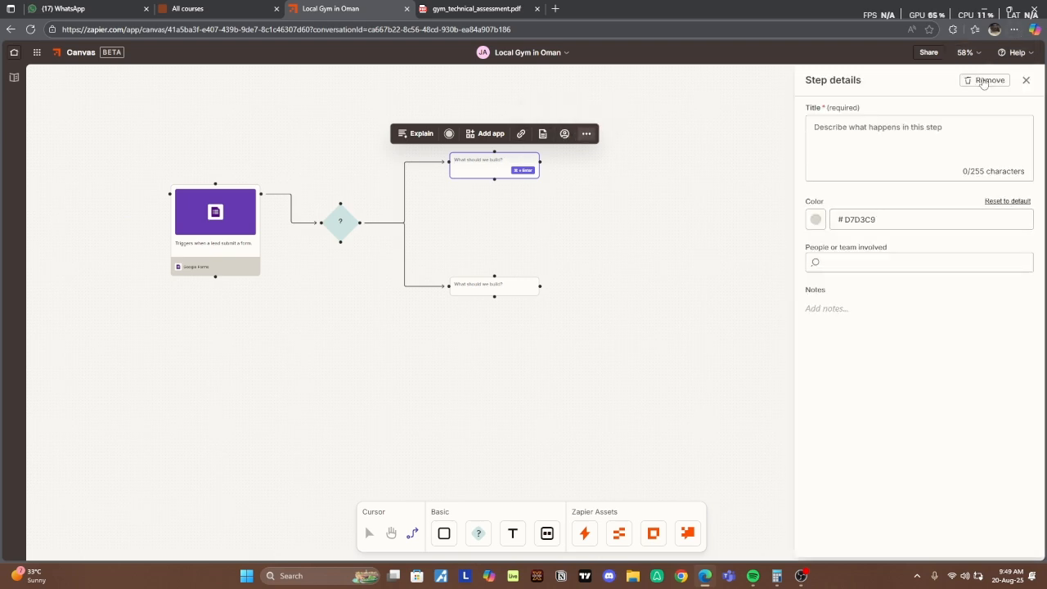
click(984, 81)
click(515, 289)
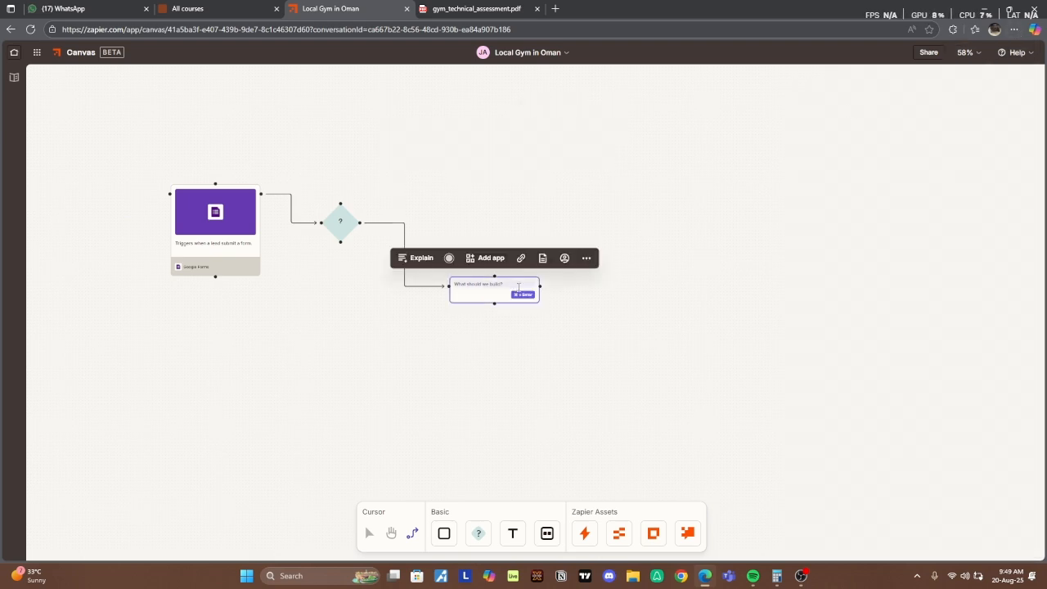
right_click(535, 287)
click(549, 302)
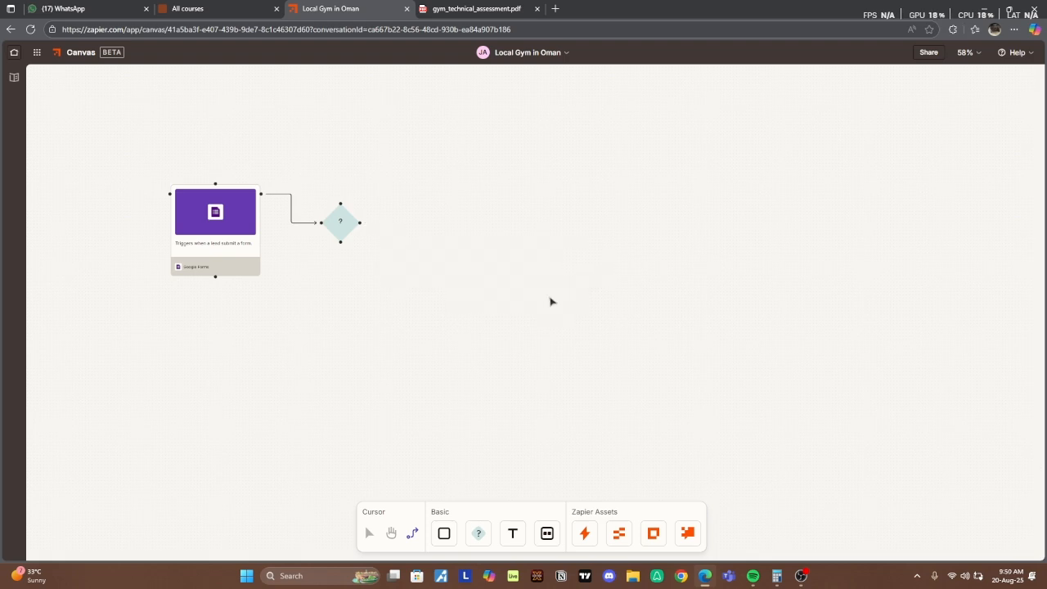
Step: Place two Zap elements one above the other to the right of the decision diamond without linking existing Zaps, and space them apart
click(593, 533)
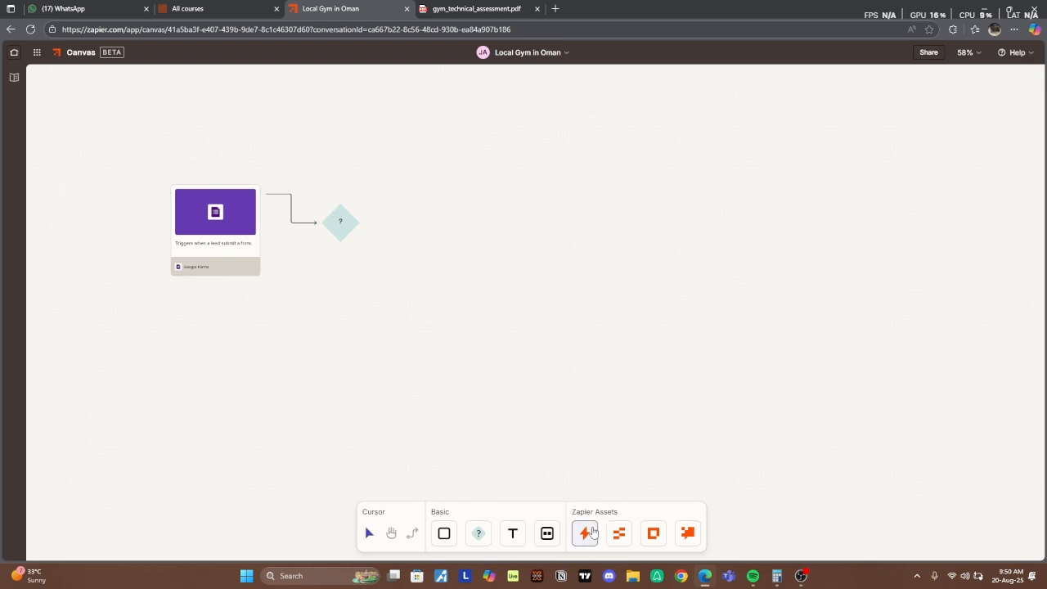
click(446, 180)
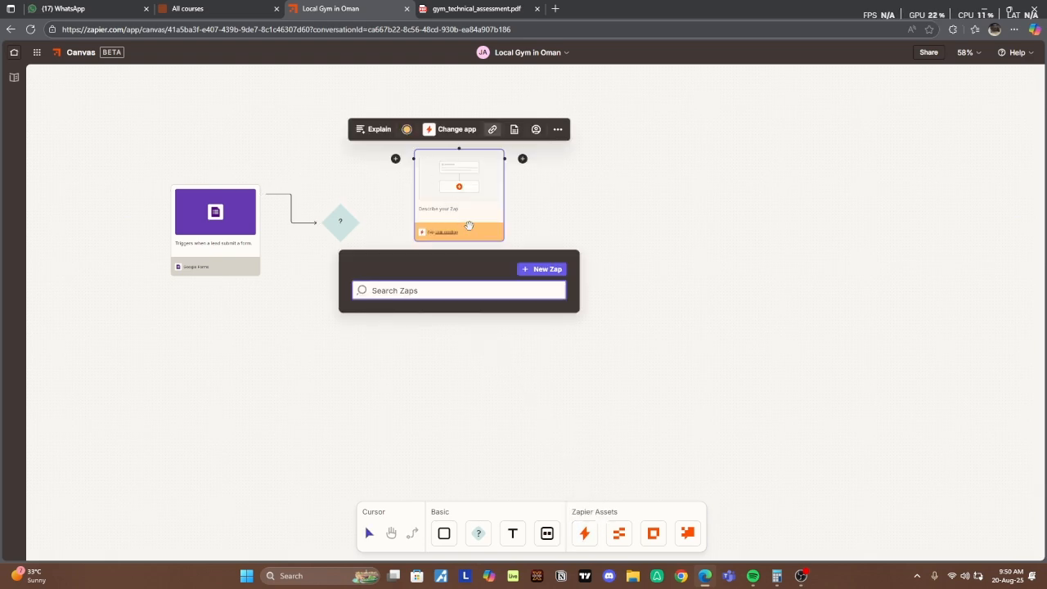
click(604, 391)
click(583, 533)
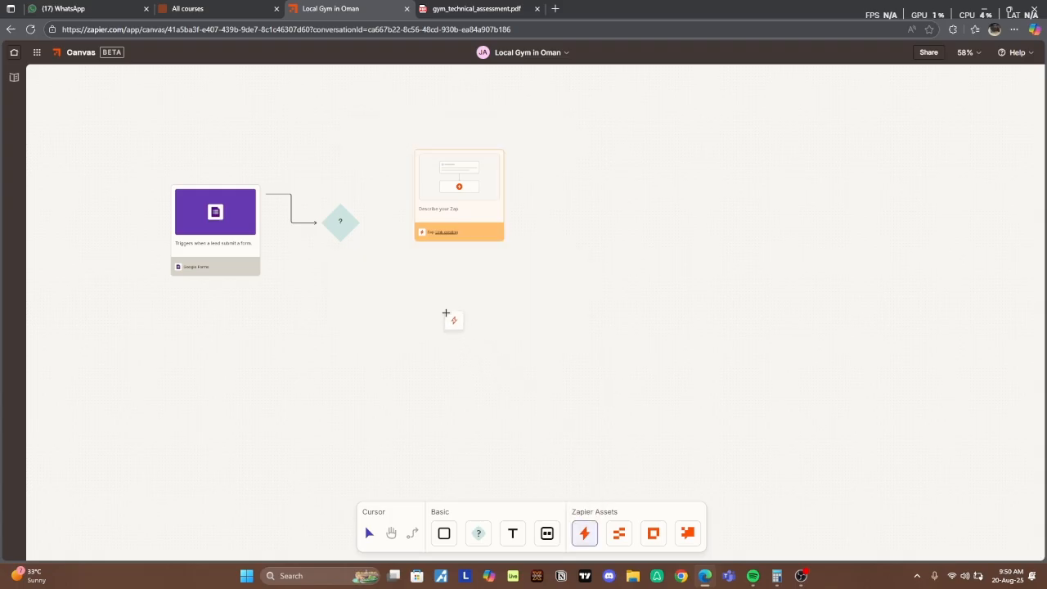
click(446, 312)
drag(466, 324, 458, 334)
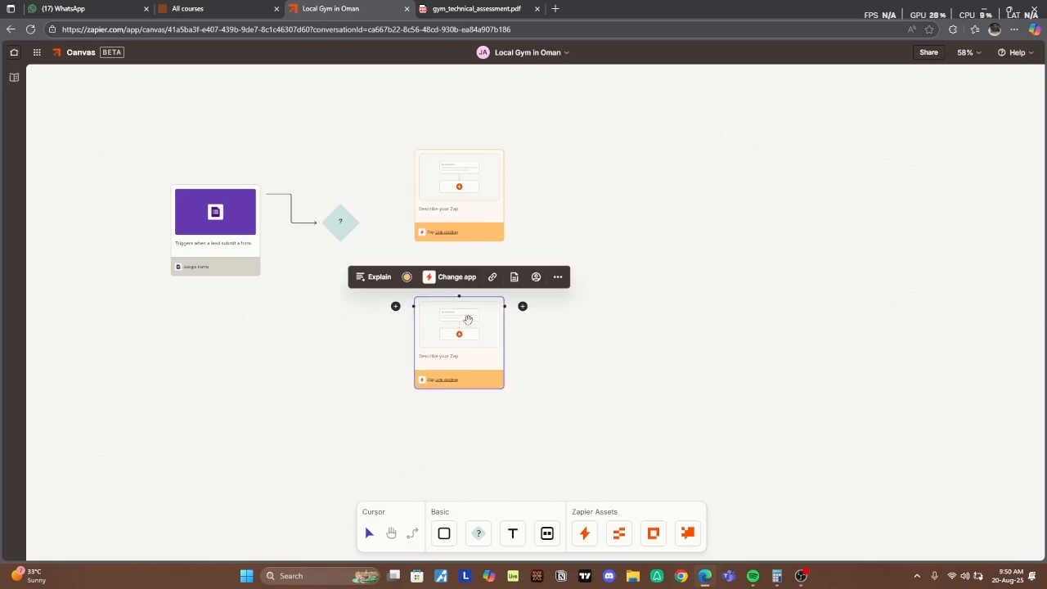
drag(465, 210, 465, 197)
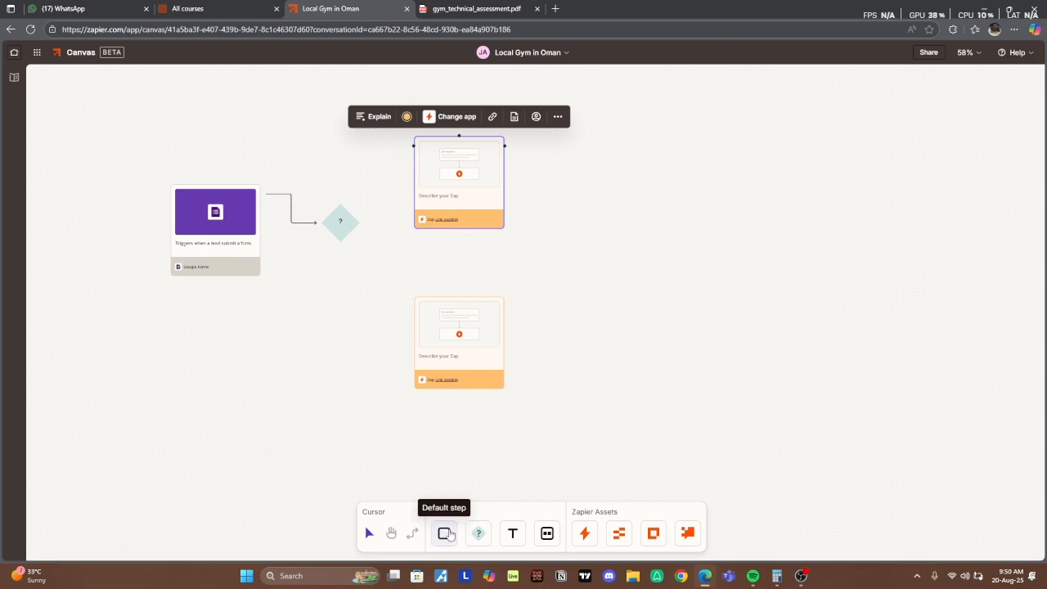
Step: Connect the decision diamond to the left side of both the upper and the lower Zap elements
click(411, 535)
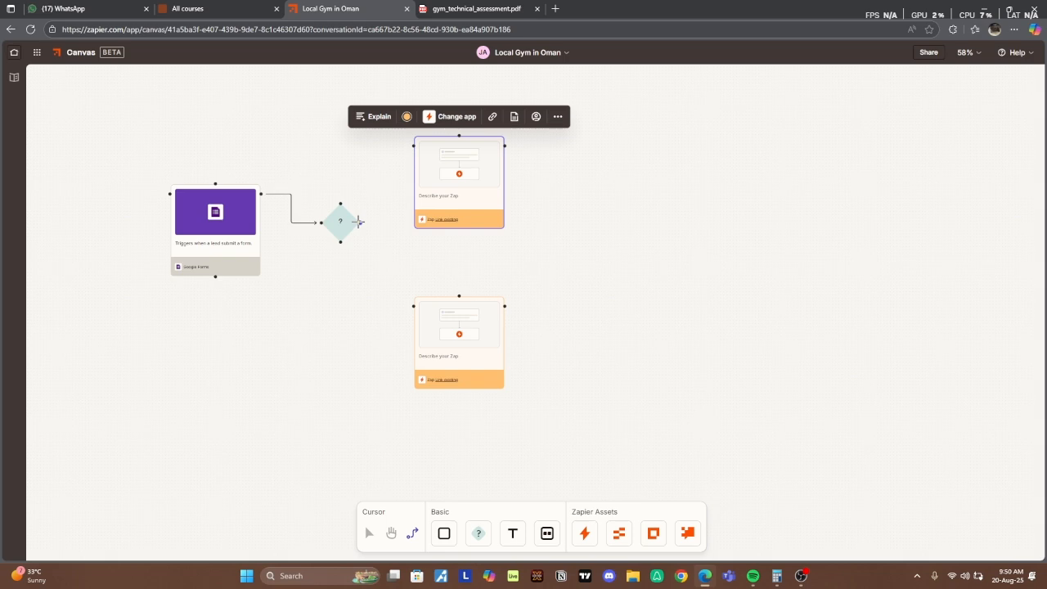
drag(358, 221, 413, 145)
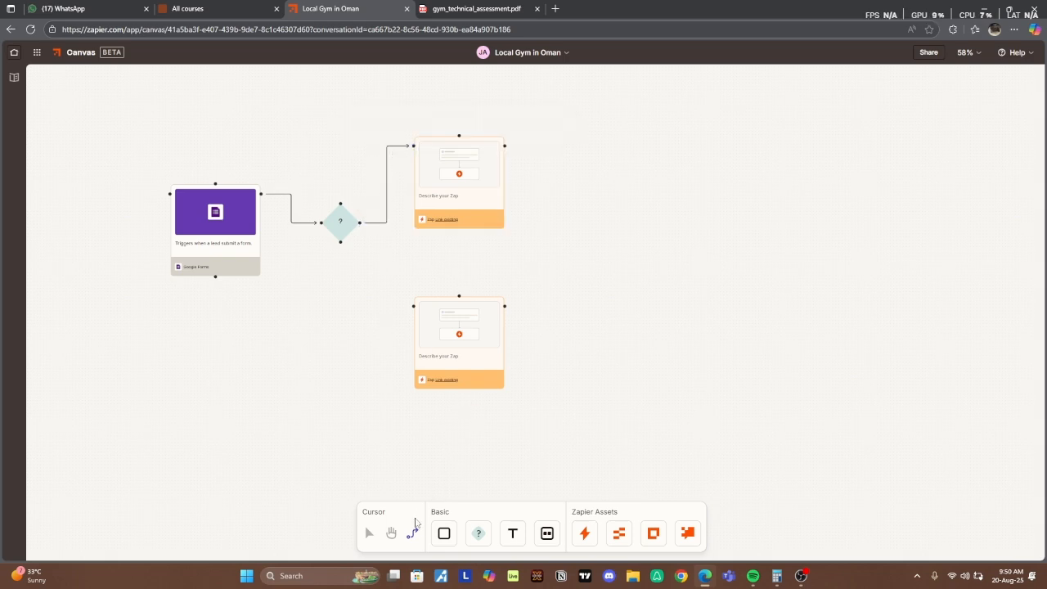
click(412, 532)
drag(360, 222, 410, 306)
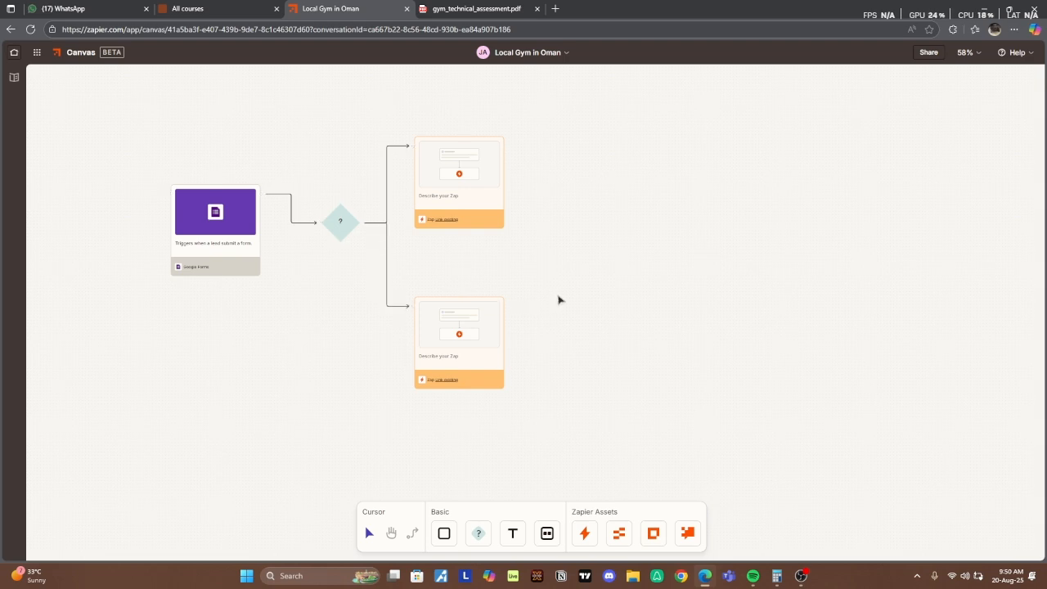
Step: Change the app of the upper Zap element to Filter by Zapier
click(441, 152)
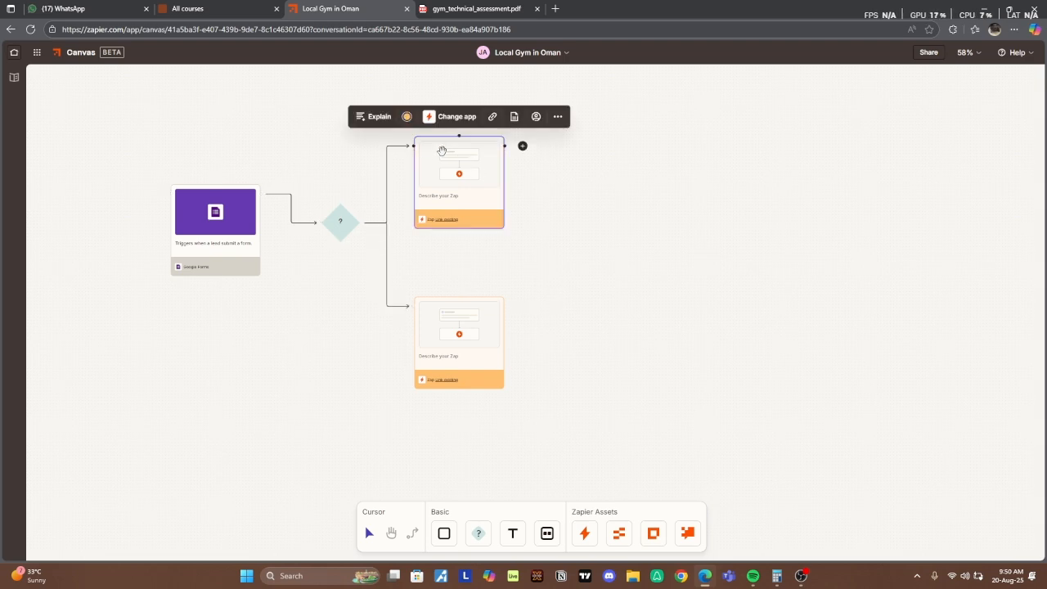
click(451, 117)
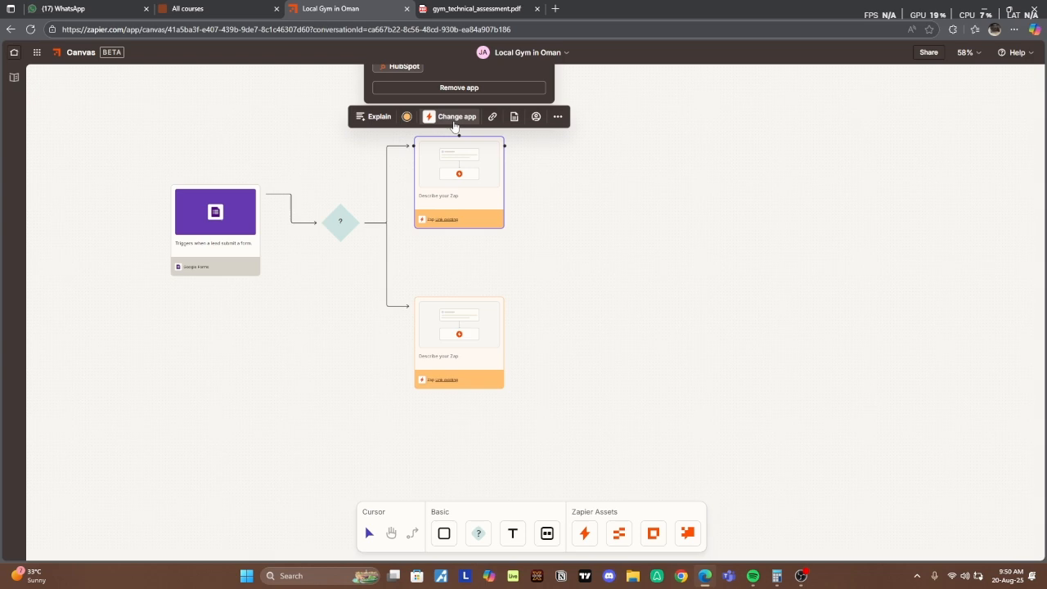
scroll(578, 177, up, 1)
scroll(578, 177, up, 5)
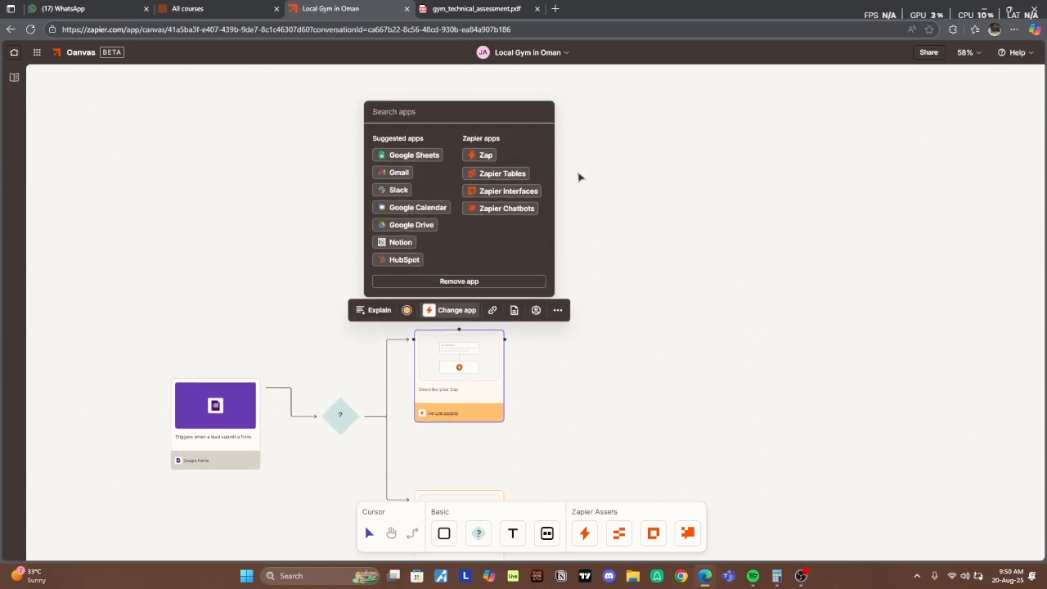
text(filter)
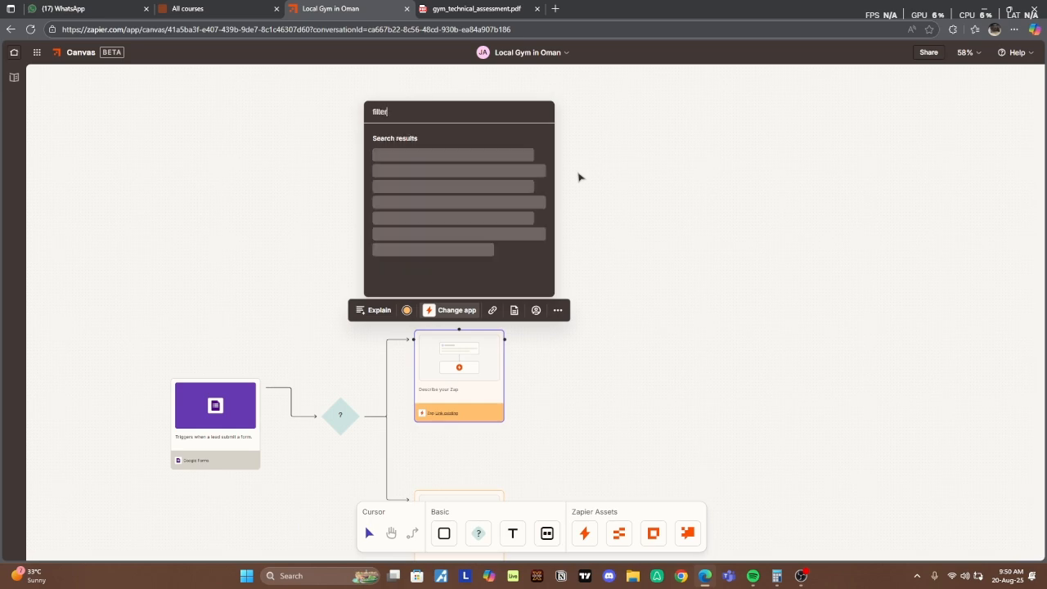
click(412, 158)
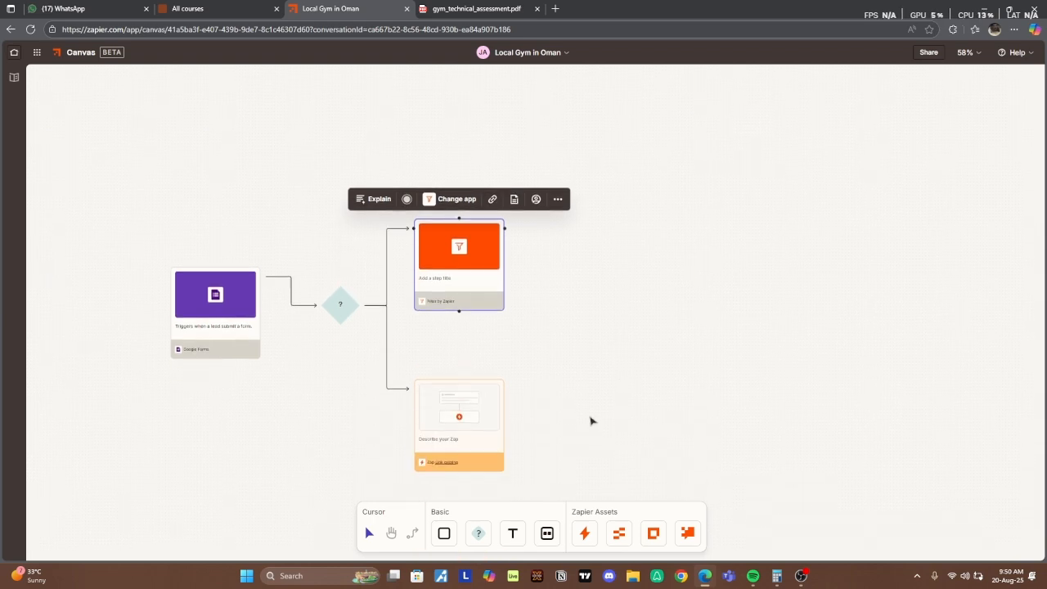
Step: Change the app of the lower Zap element to Filter by Zapier as well
click(490, 396)
click(444, 360)
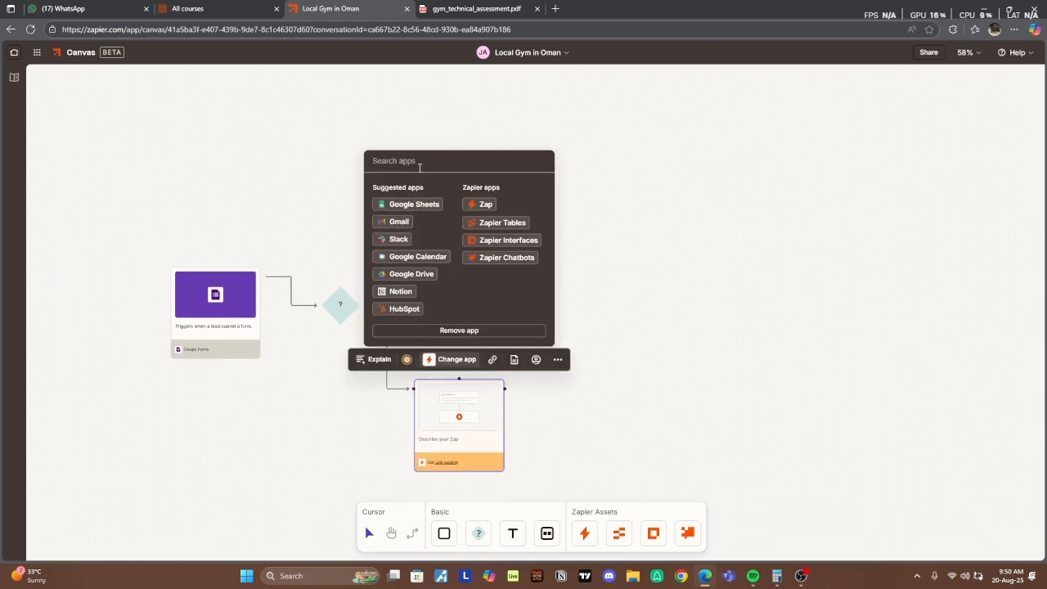
text(fi)
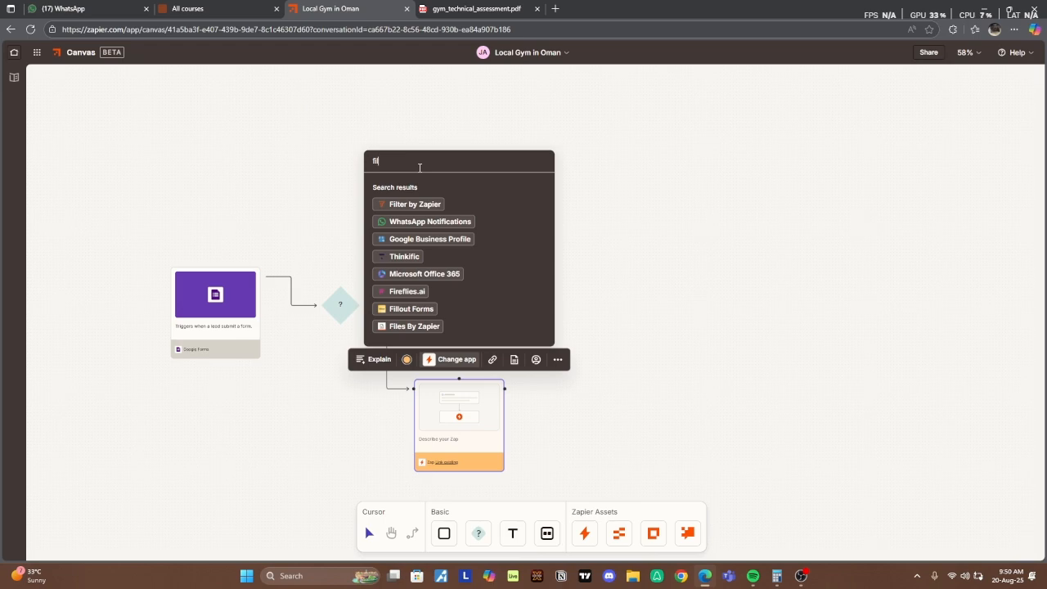
text(lter)
click(409, 203)
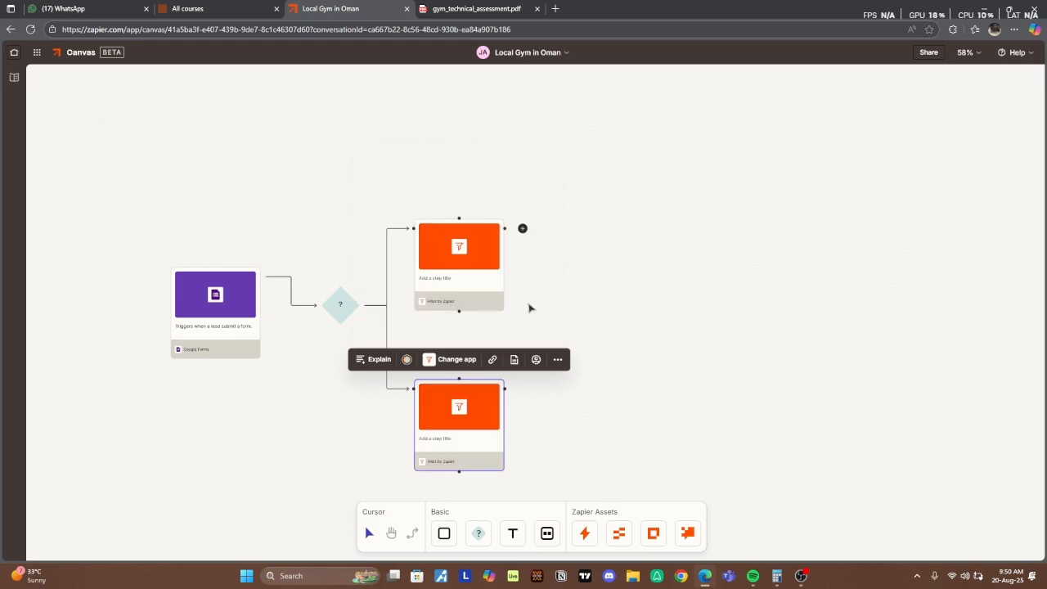
click(801, 577)
click(801, 582)
Step: Title the upper filter step "Proceed here if Male" in its step details
scroll(649, 287, down, 1)
click(464, 230)
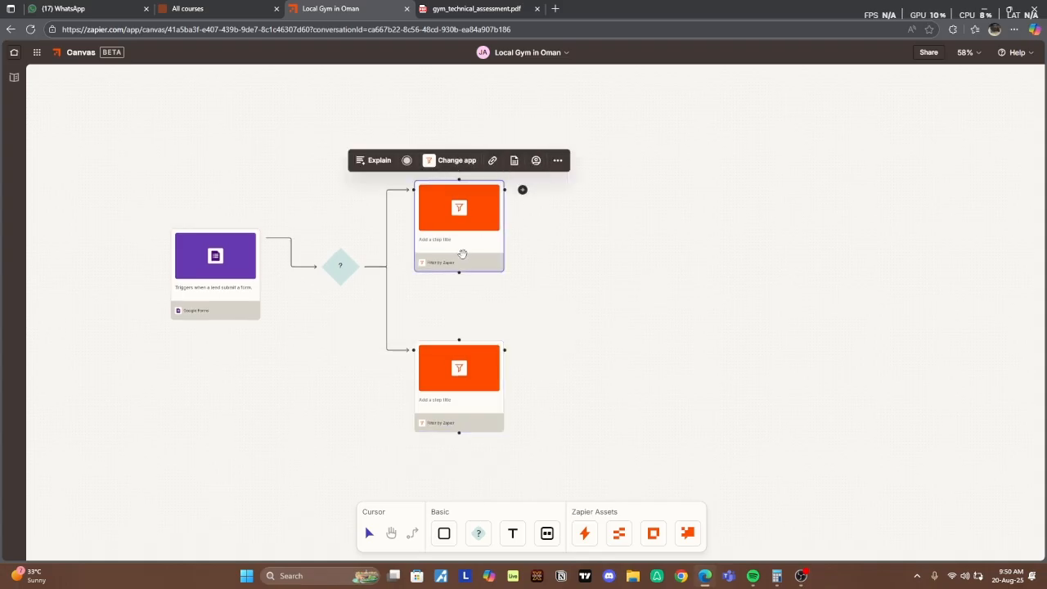
click(459, 243)
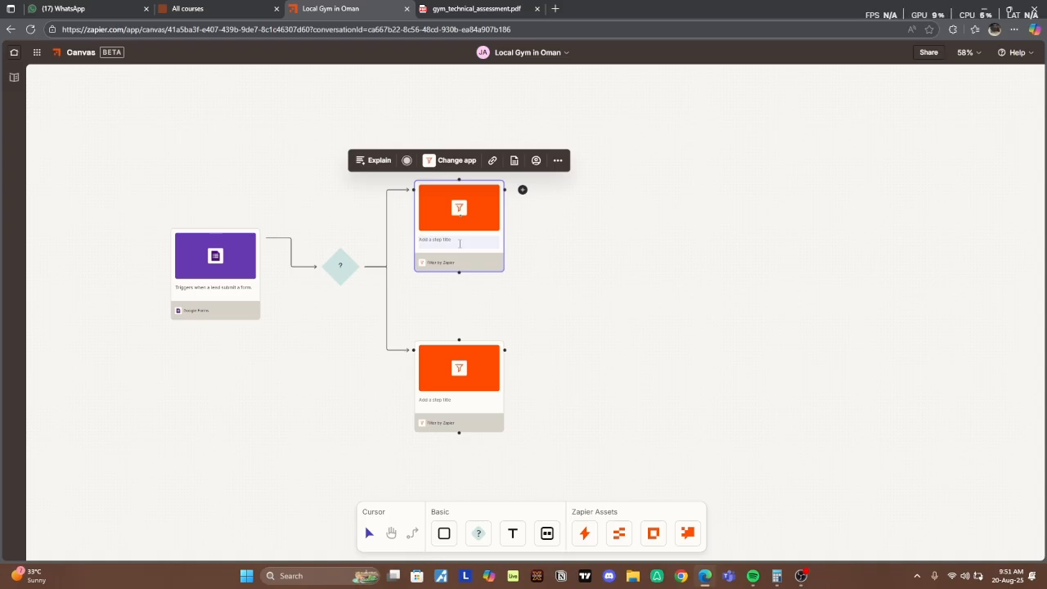
click(557, 161)
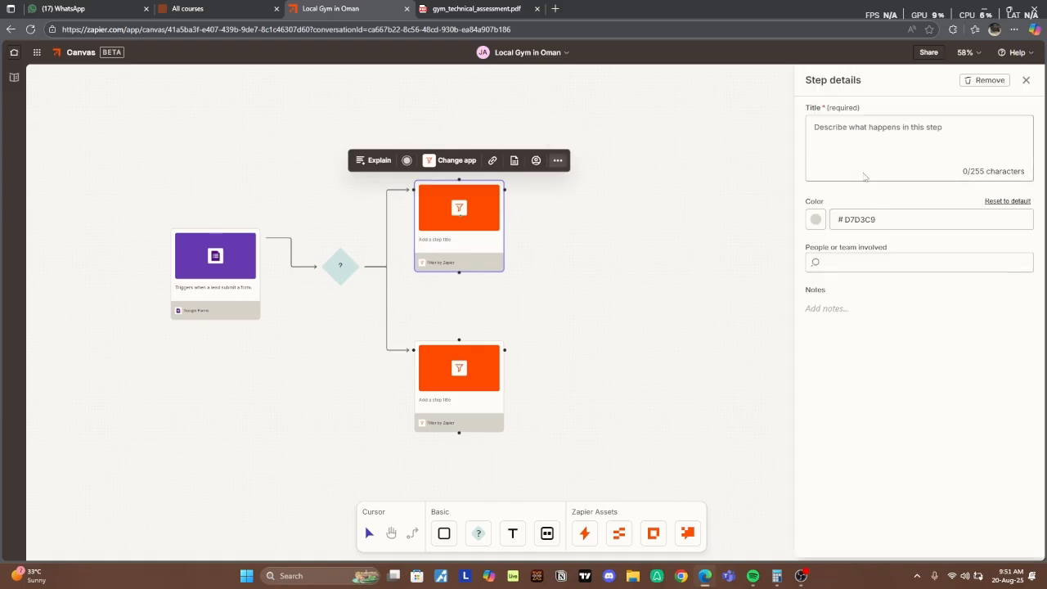
click(866, 144)
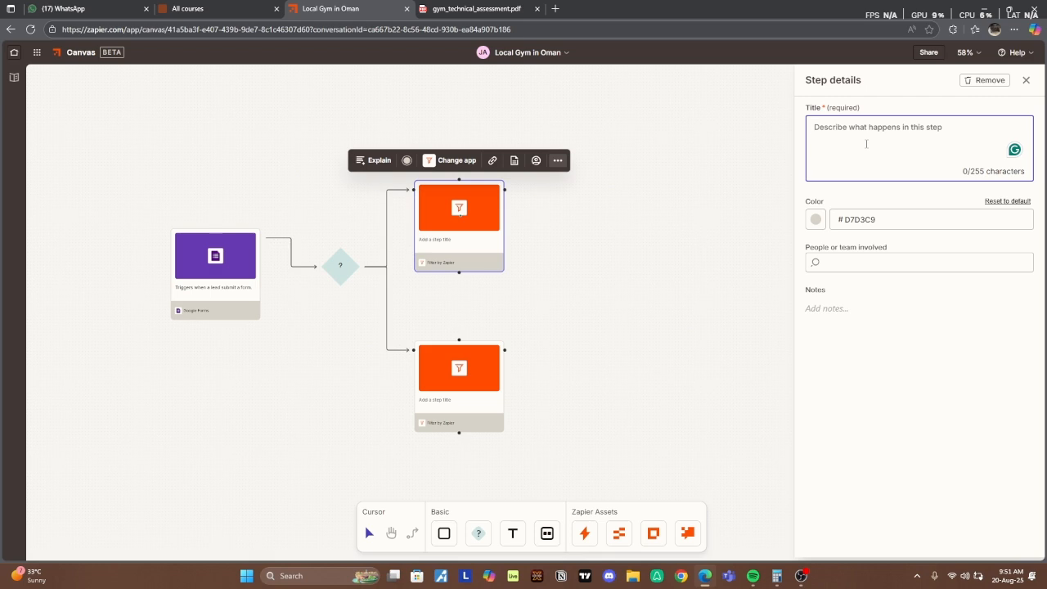
text(F)
key(BackSpace)
text(Fil)
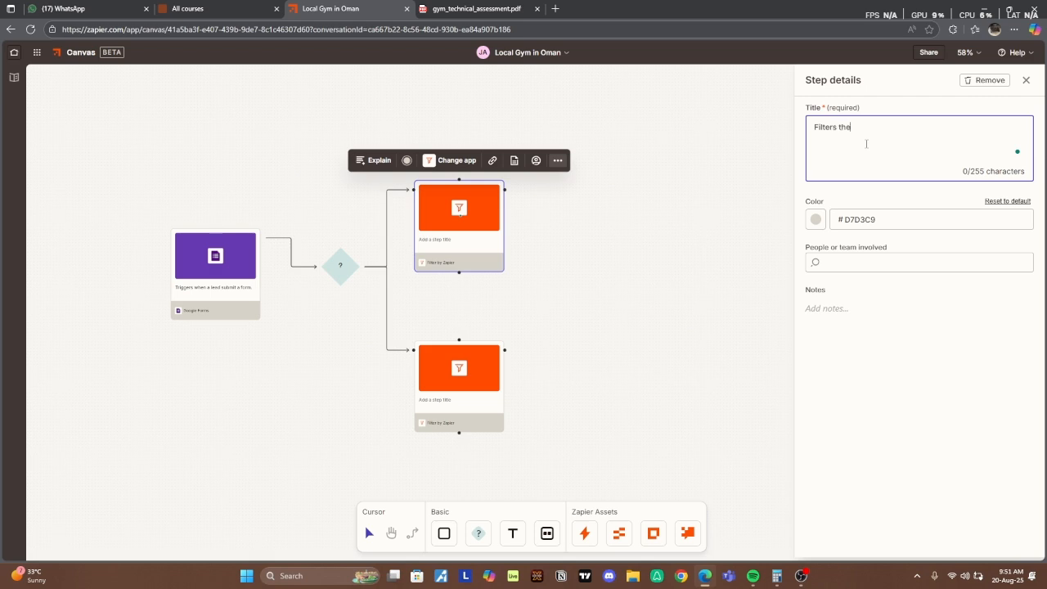
text(ters)
key(BackSpace)
key(BackSpace)
key(BackSpace)
key(BackSpace)
key(BackSpace)
key(BackSpace)
key(BackSpace)
text(Pr)
Step: Title the lower filter step "Proceed here if Female"
click(520, 350)
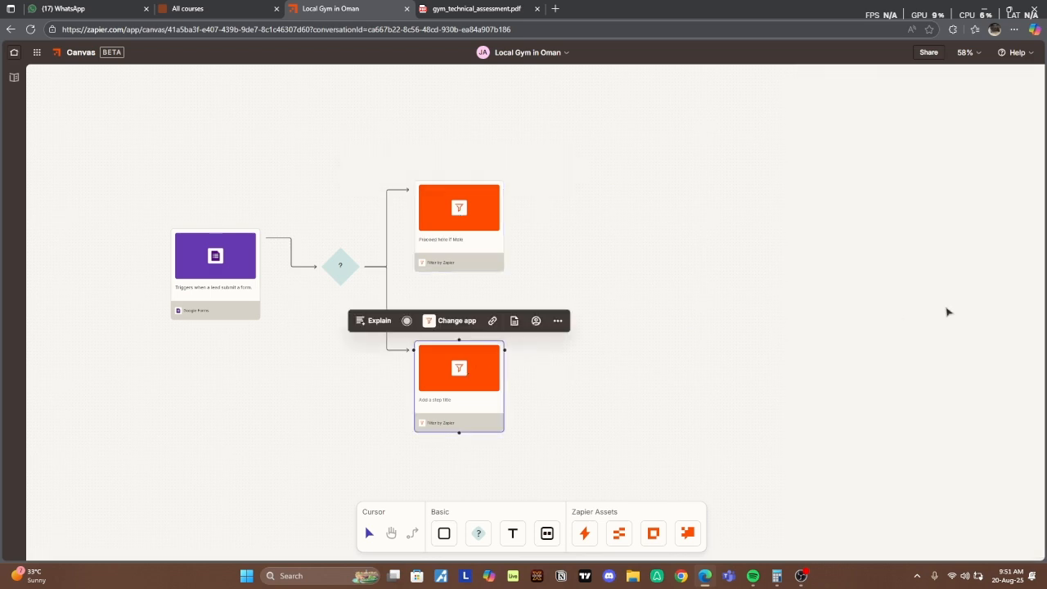
click(477, 399)
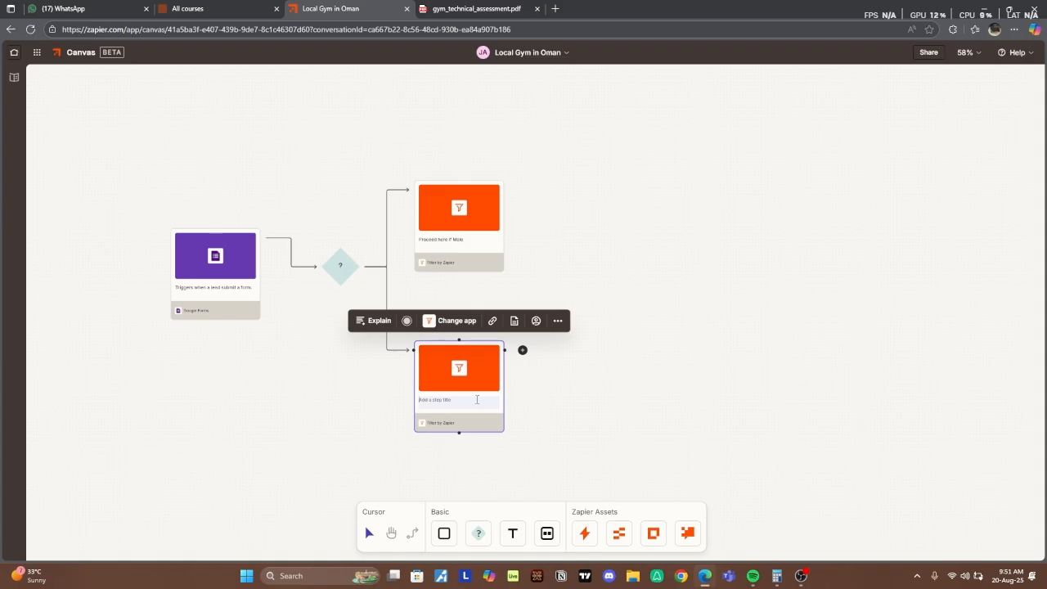
text(Proceed here if Female)
click(648, 350)
scroll(719, 338, down, 1)
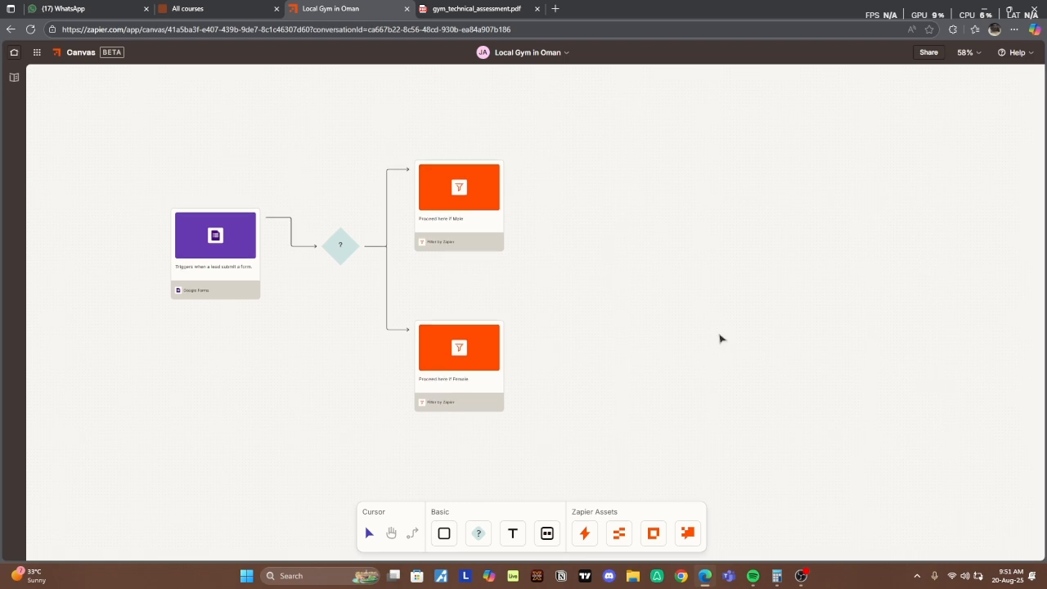
Step: After checking the assessment PDF, place a Zap element right of the male filter and align it level with that filter
click(436, 9)
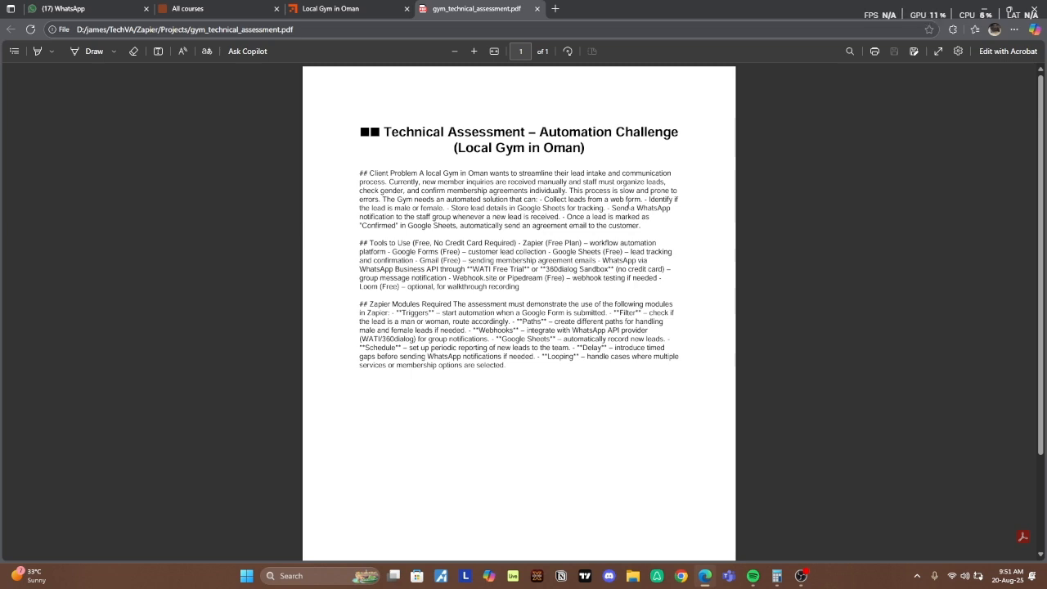
click(356, 8)
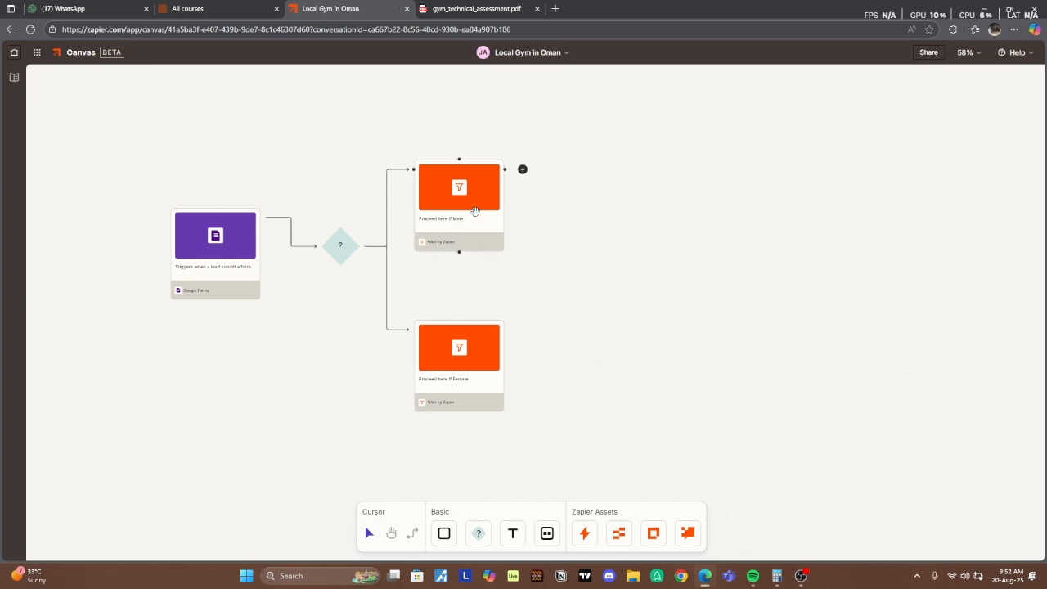
click(577, 539)
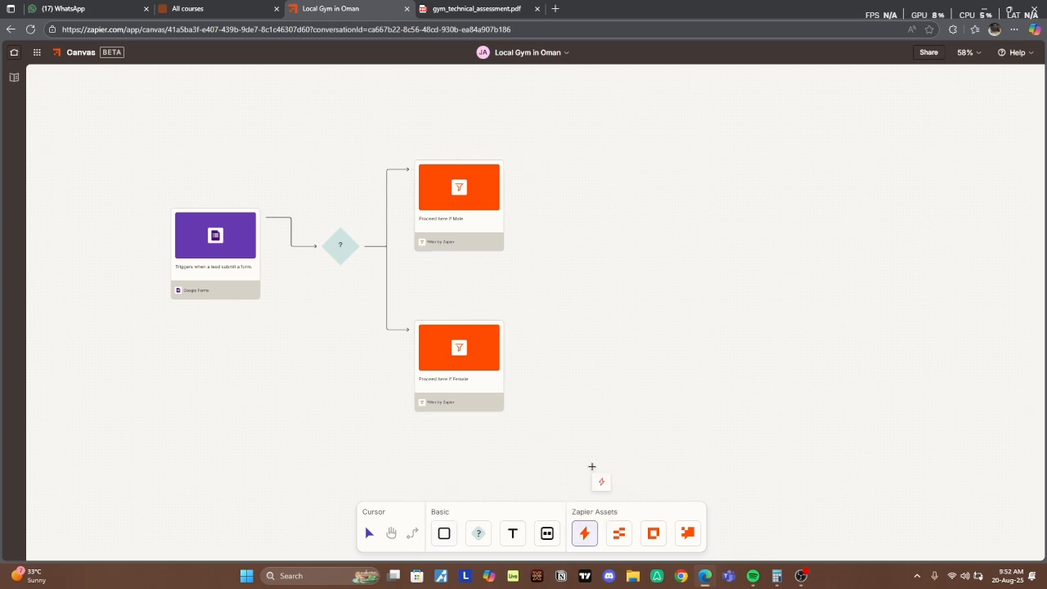
click(610, 187)
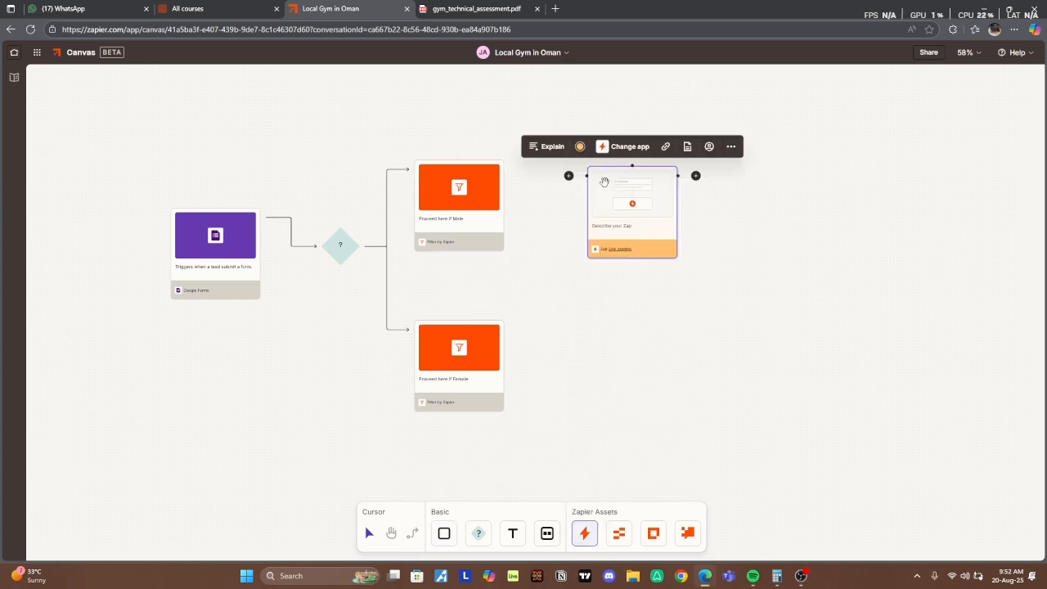
click(584, 533)
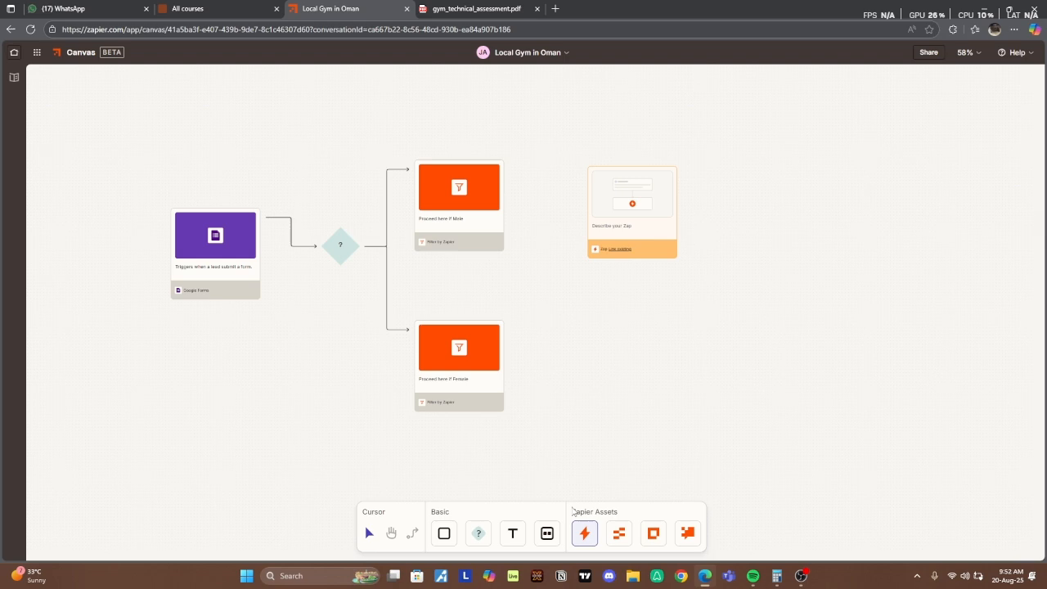
click(583, 533)
click(624, 226)
mouse_move(625, 251)
mouse_down()
mouse_move(636, 255)
mouse_move(627, 250)
mouse_up()
Step: Place another Zap element right of the female filter, aligned with that filter and the Zap above
click(584, 533)
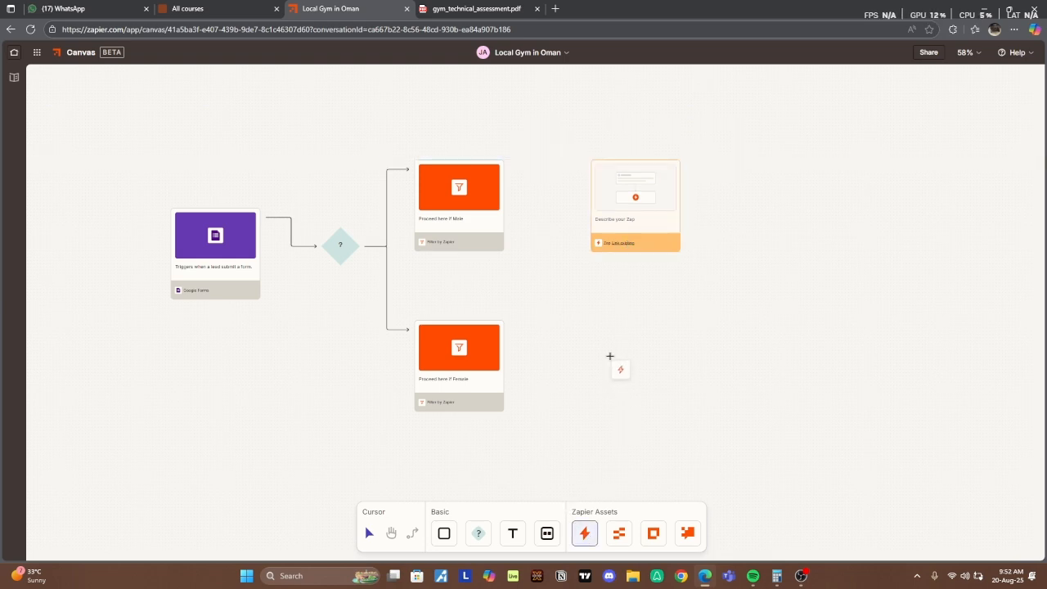
click(607, 336)
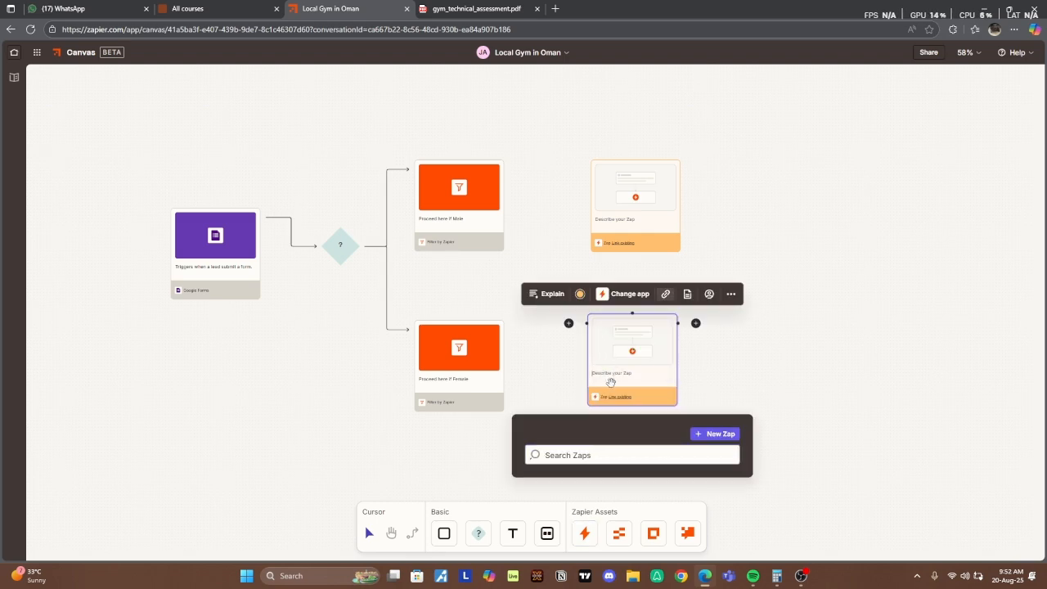
drag(611, 382, 614, 384)
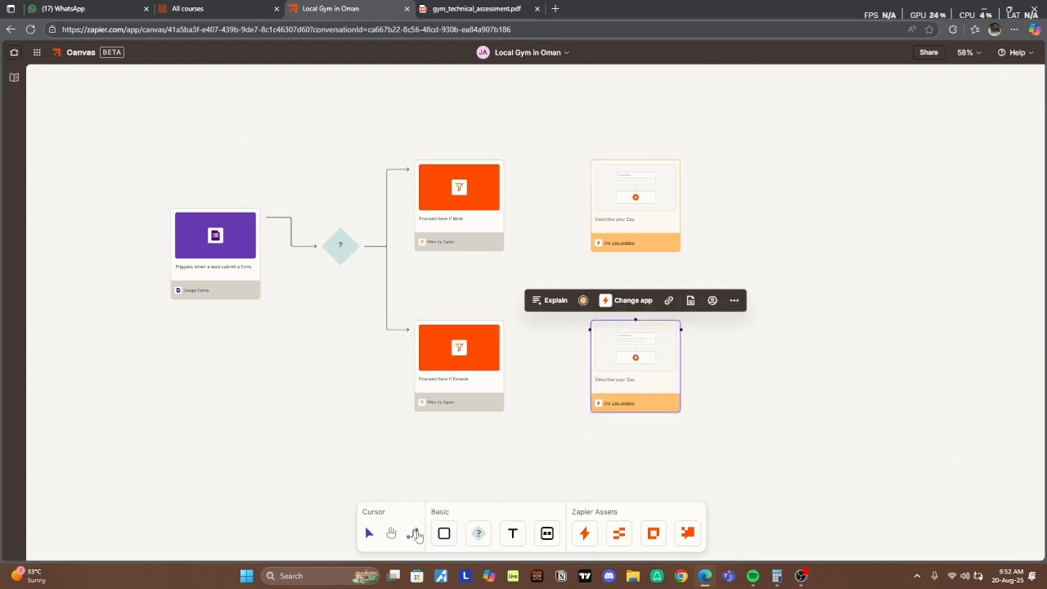
Step: Connect the female filter and the male filter each to the Zap element beside it
click(412, 534)
drag(505, 328, 577, 336)
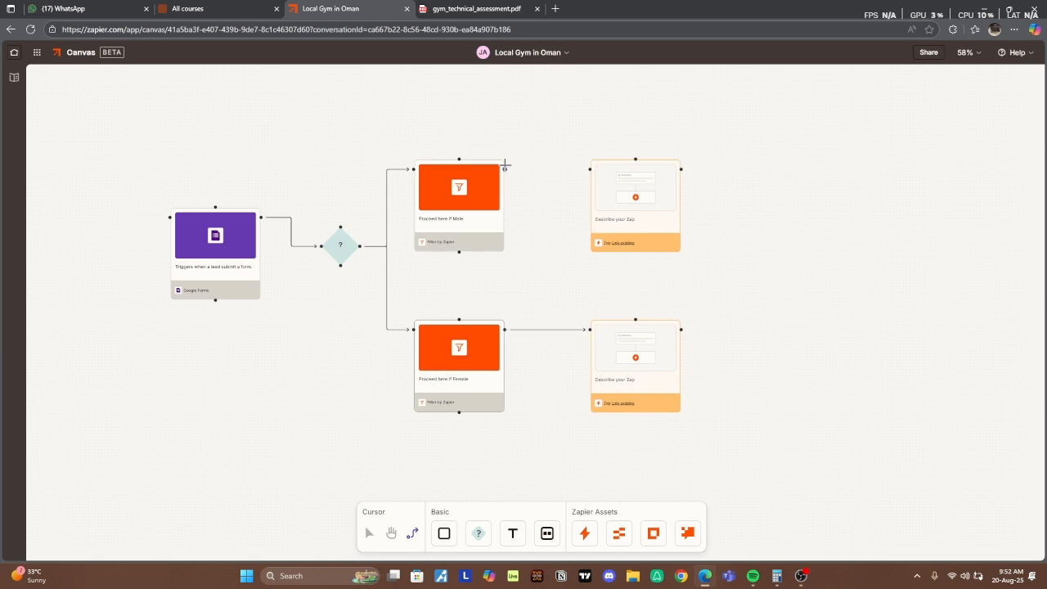
drag(505, 167, 583, 171)
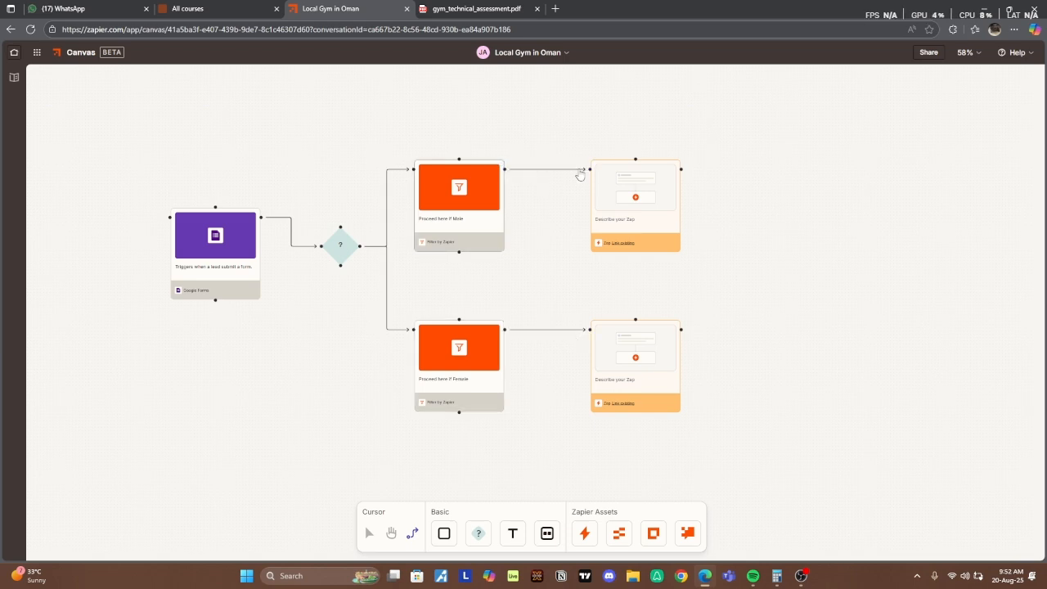
Step: Consulting the assessment PDF, title the upper Zap "Database for Male Gym" and the lower one "Database for Female Gym"
click(622, 229)
click(624, 221)
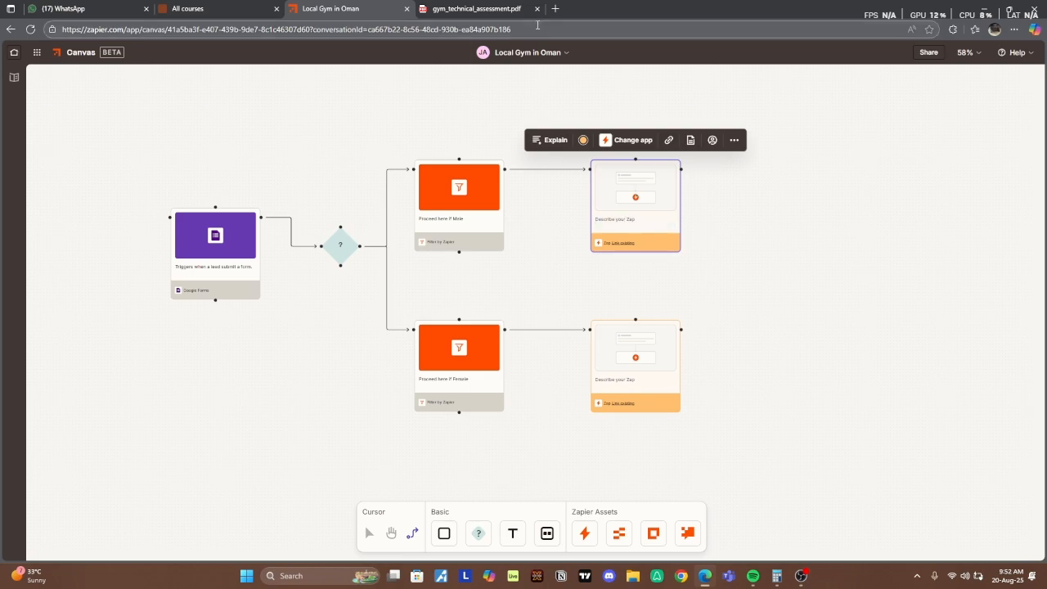
click(477, 8)
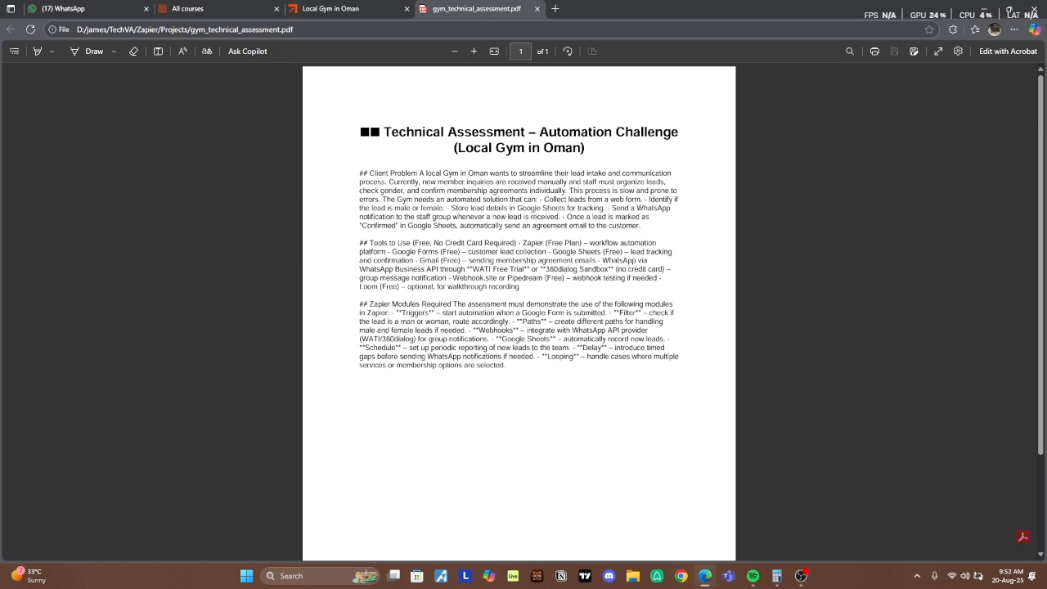
click(336, 8)
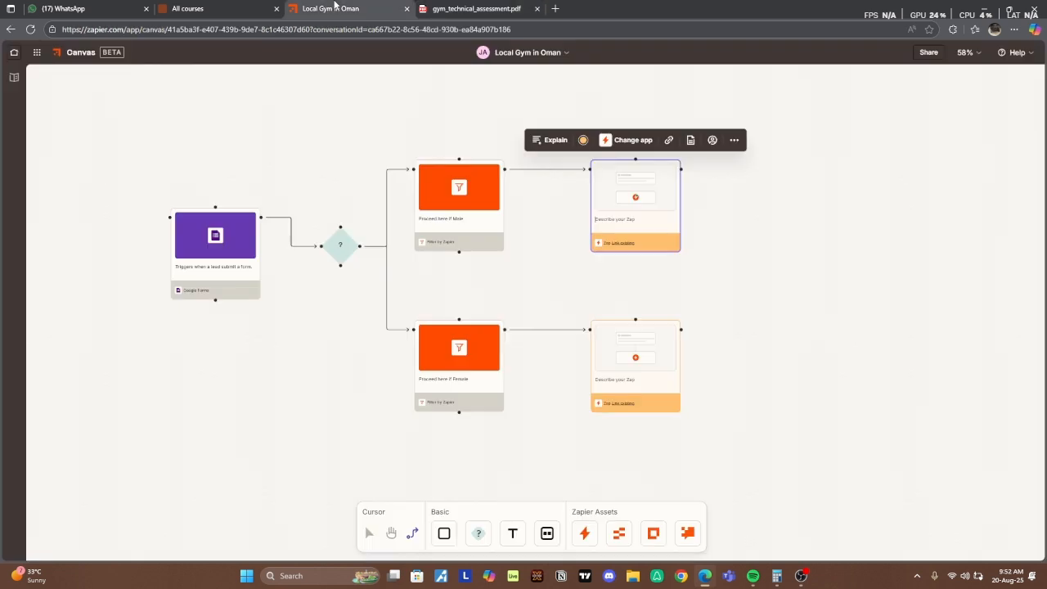
text(Database for Male Gym)
click(620, 379)
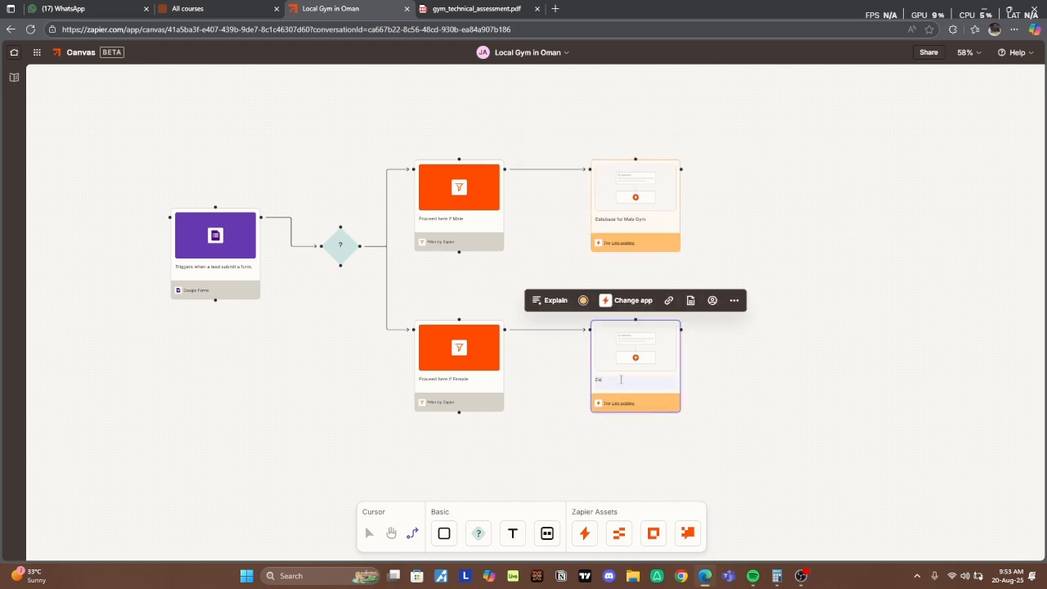
text(Female Gym)
click(491, 10)
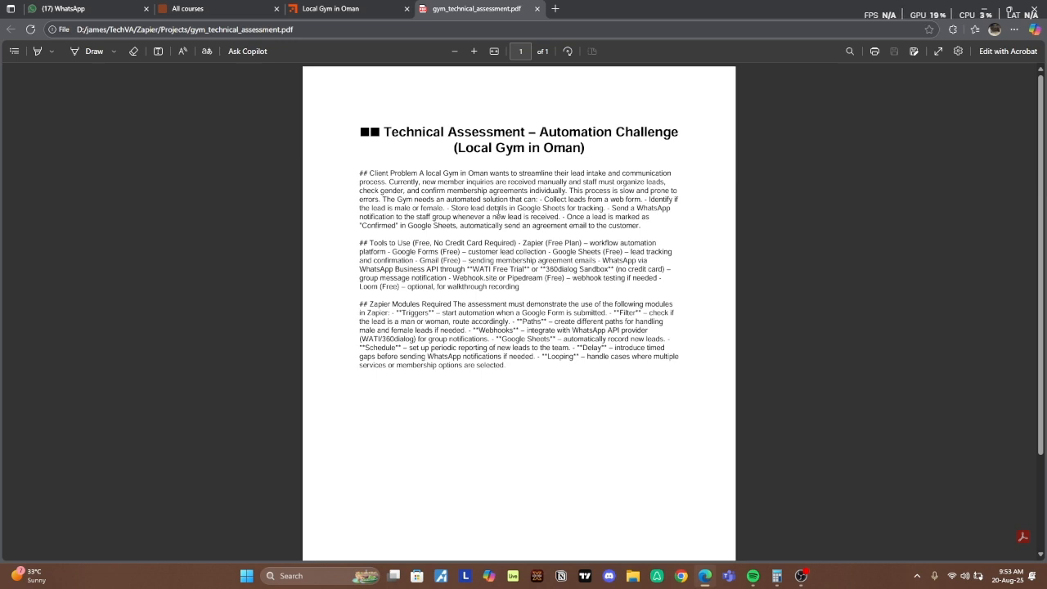
click(368, 10)
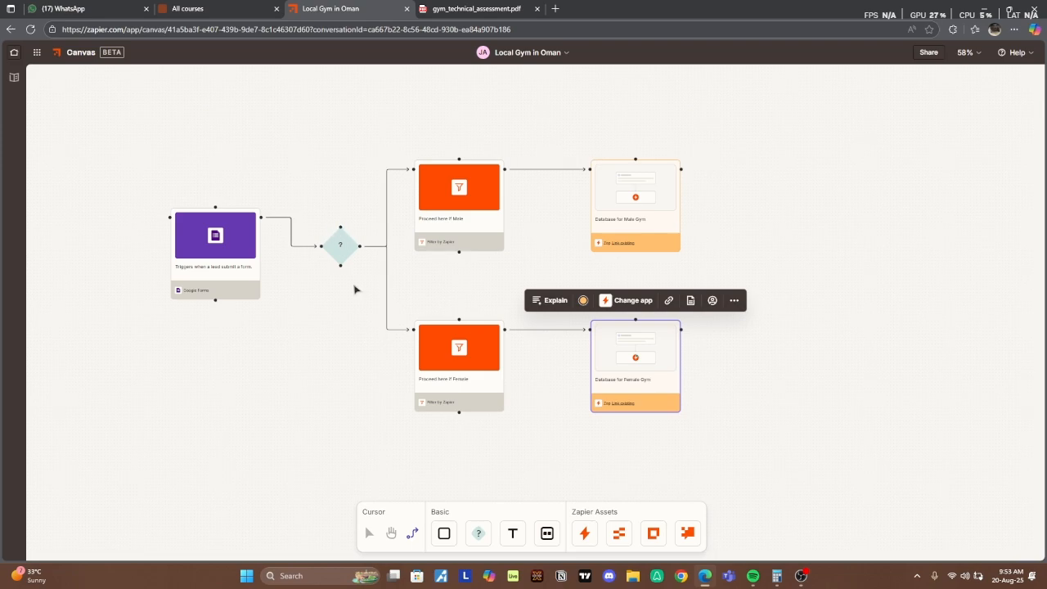
scroll(278, 440, down, 3)
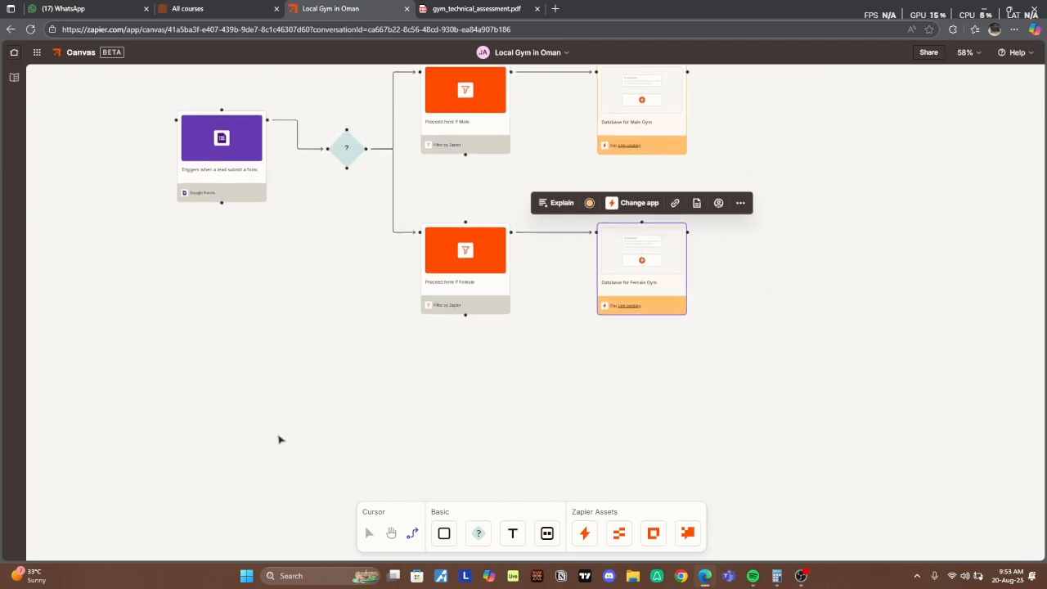
click(417, 534)
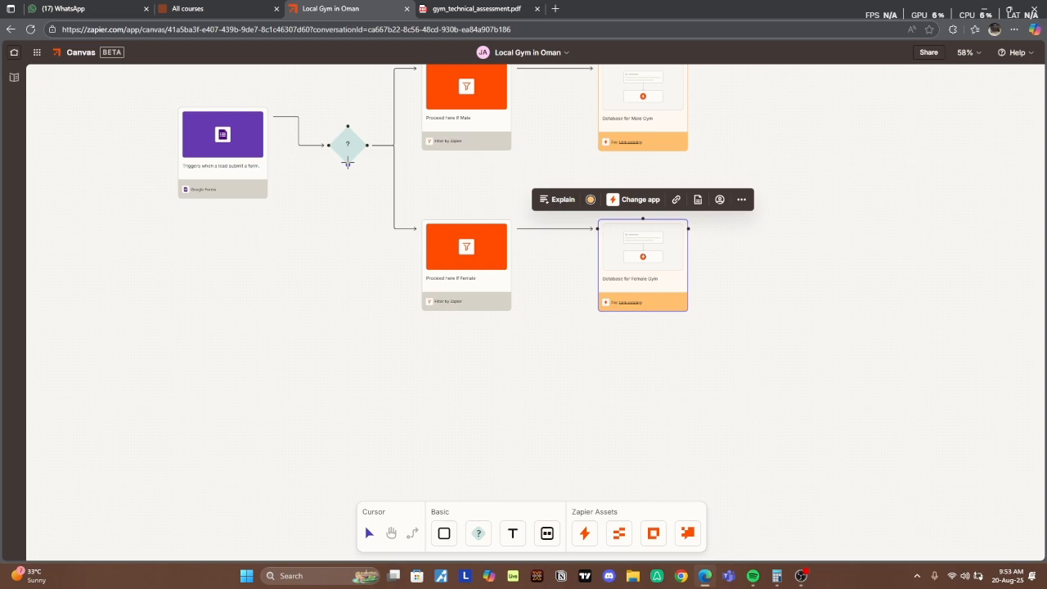
click(347, 162)
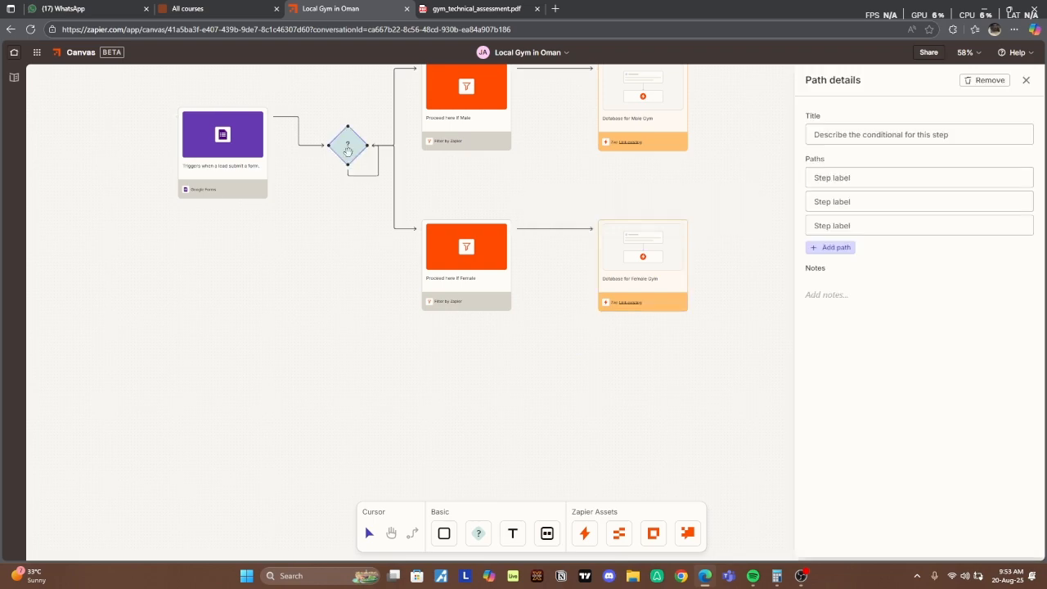
mouse_move(348, 162)
mouse_down()
mouse_move(385, 193)
mouse_move(356, 165)
mouse_up()
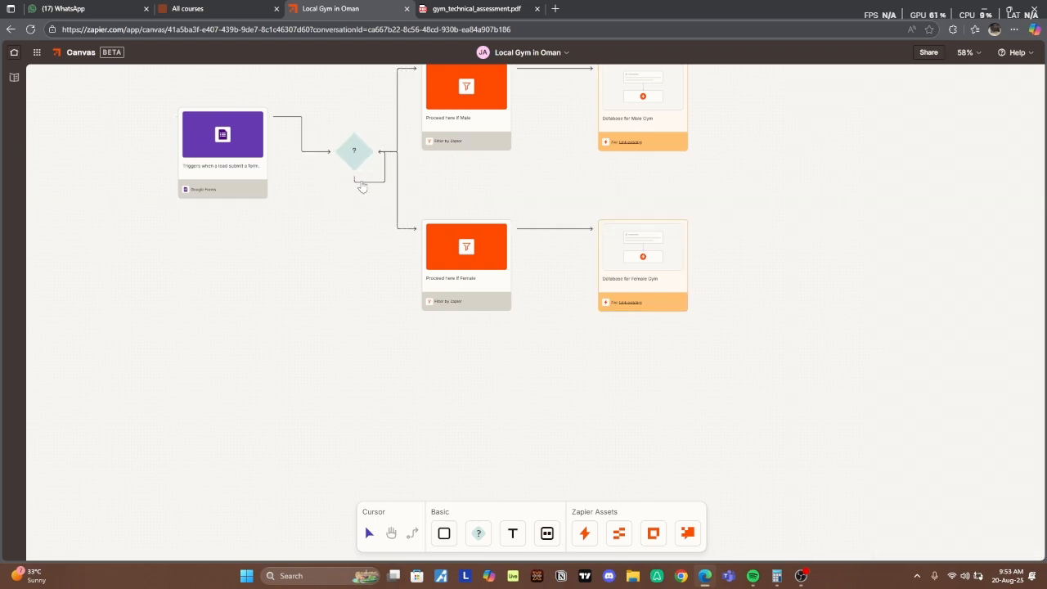
right_click(361, 184)
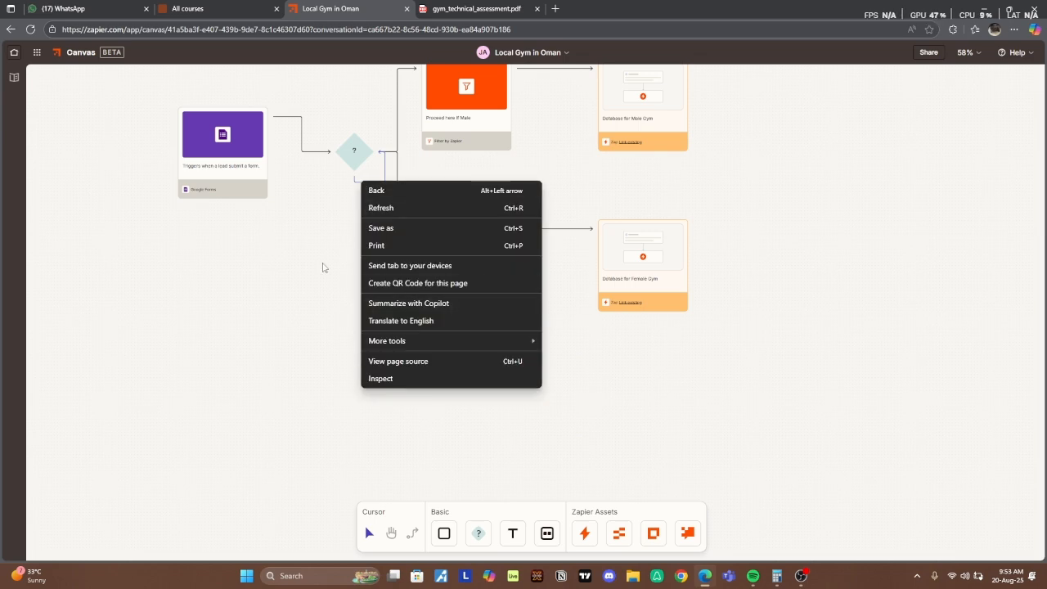
click(323, 207)
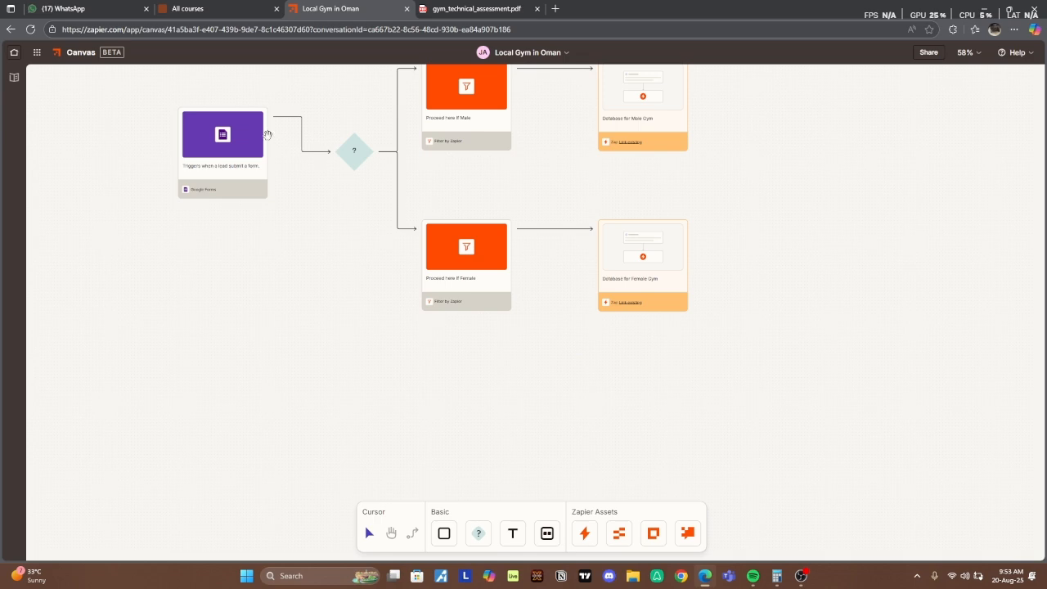
Step: Move the Google Forms element away from the path diamond and place a Zap element between them
click(192, 167)
drag(193, 167, 109, 183)
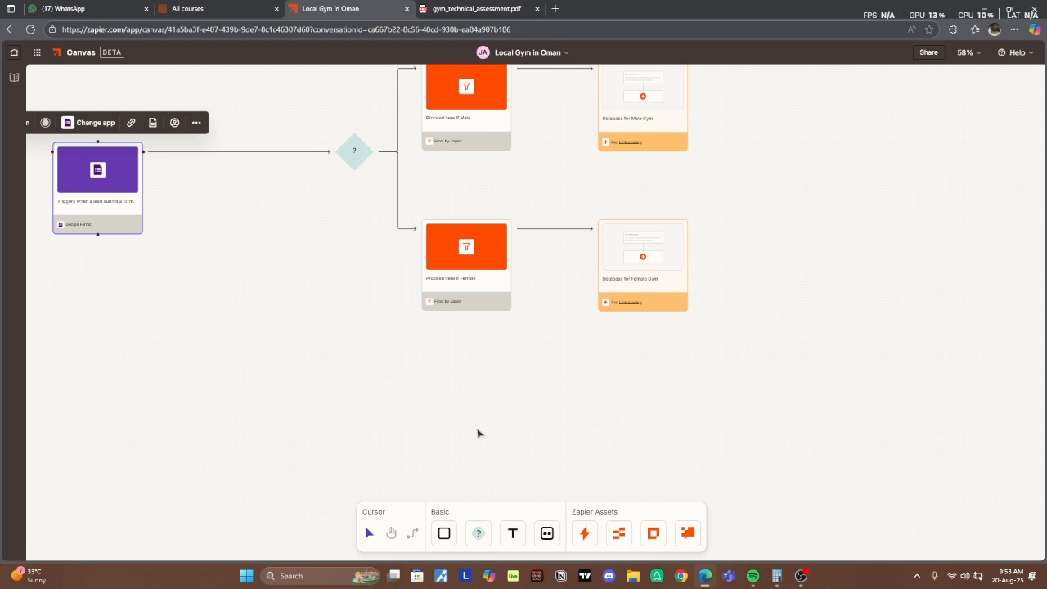
click(584, 533)
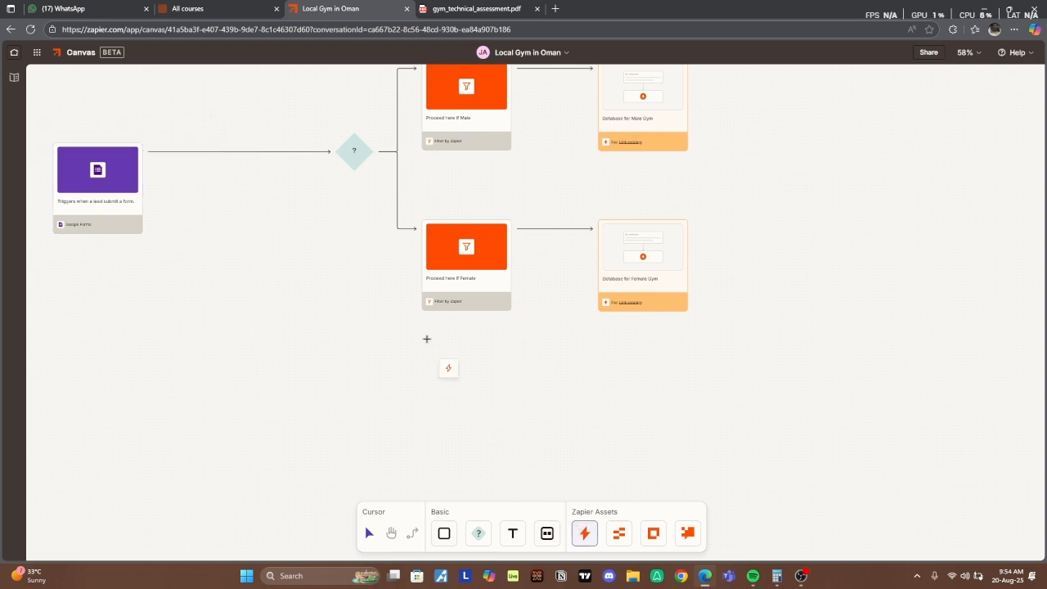
click(244, 155)
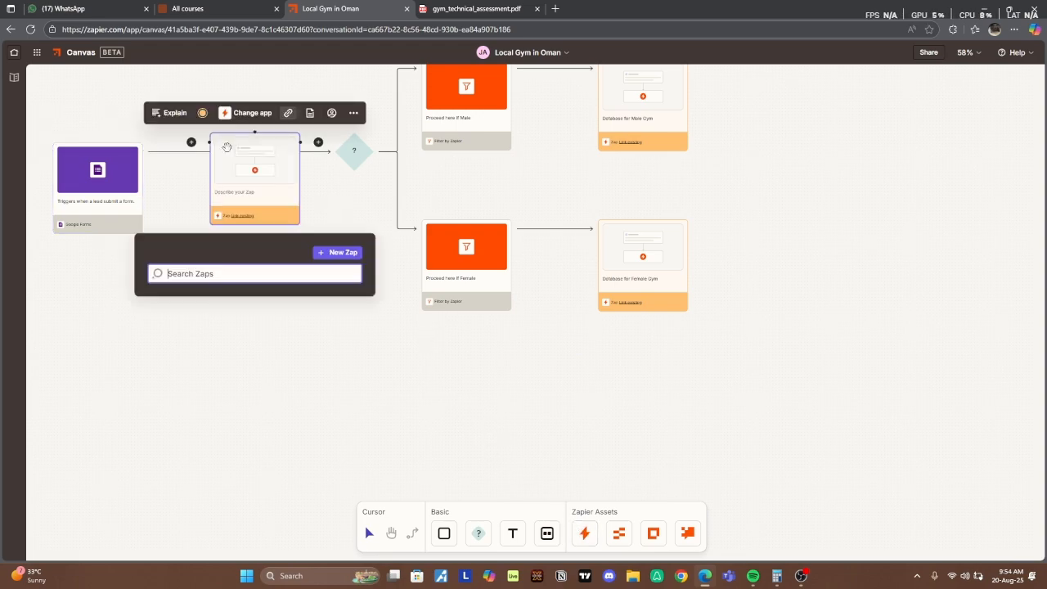
drag(247, 160, 238, 155)
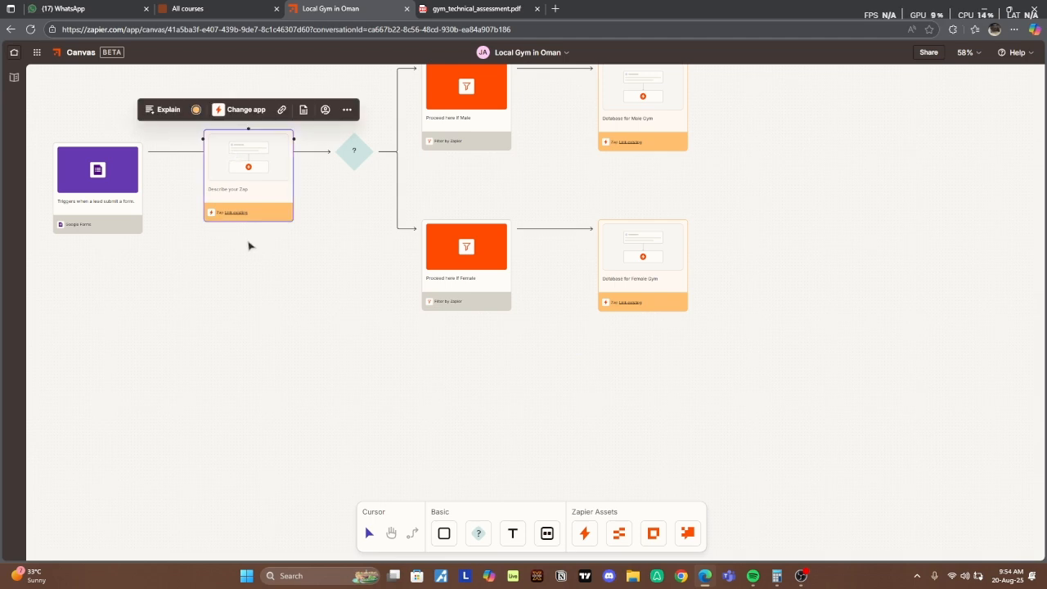
Step: Replace the connector from Google Forms to the path diamond with one from Google Forms to the new Zap
click(175, 154)
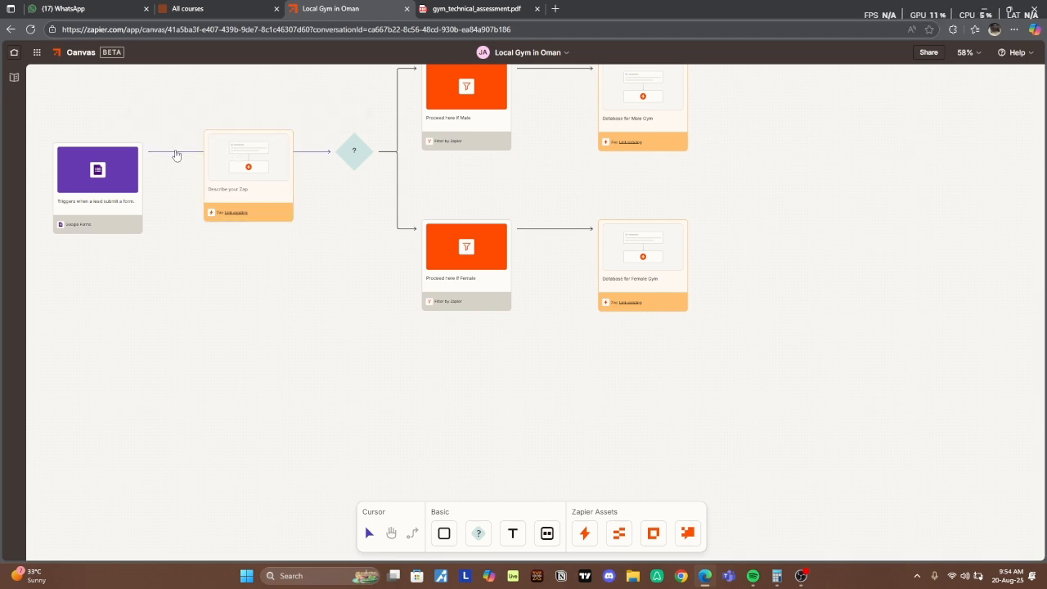
right_click(176, 154)
click(155, 153)
click(162, 153)
click(174, 197)
click(174, 155)
key(Delete)
click(412, 533)
drag(144, 151, 182, 146)
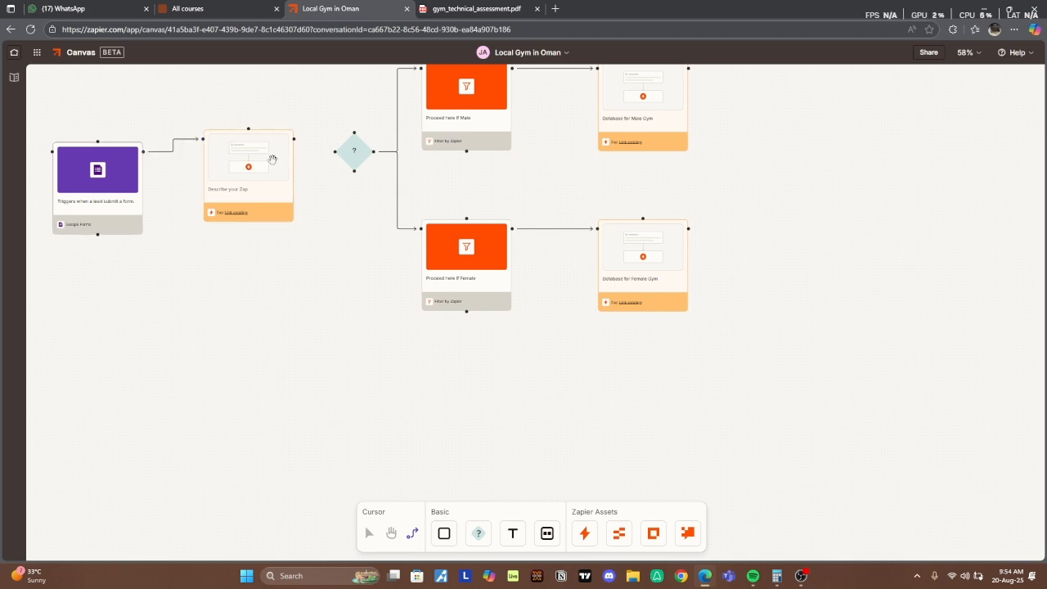
Step: Delete the untitled Zap element between Google Forms and the path diamond
scroll(374, 265, up, 2)
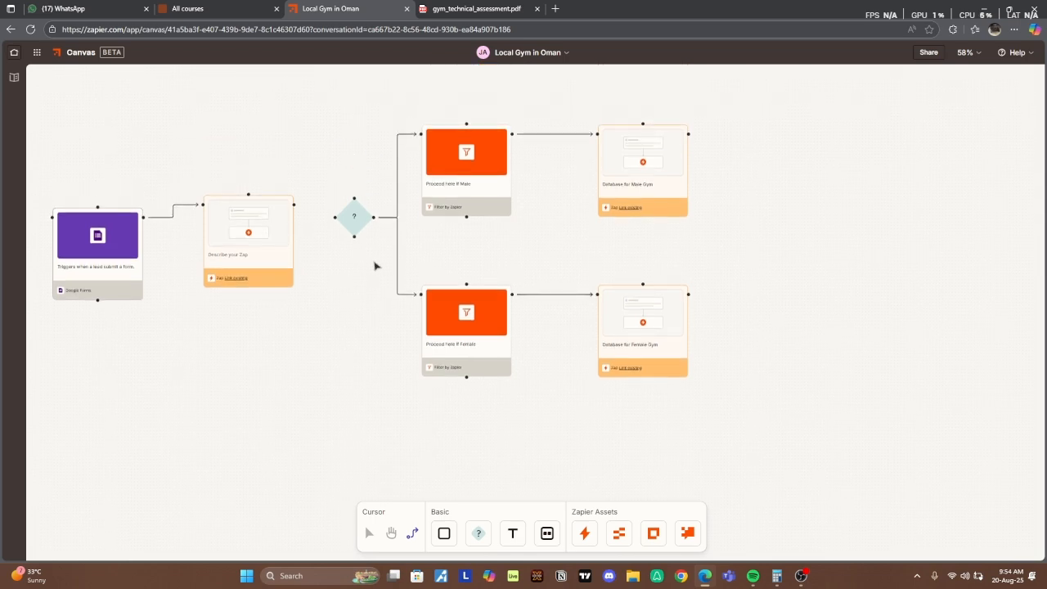
click(247, 240)
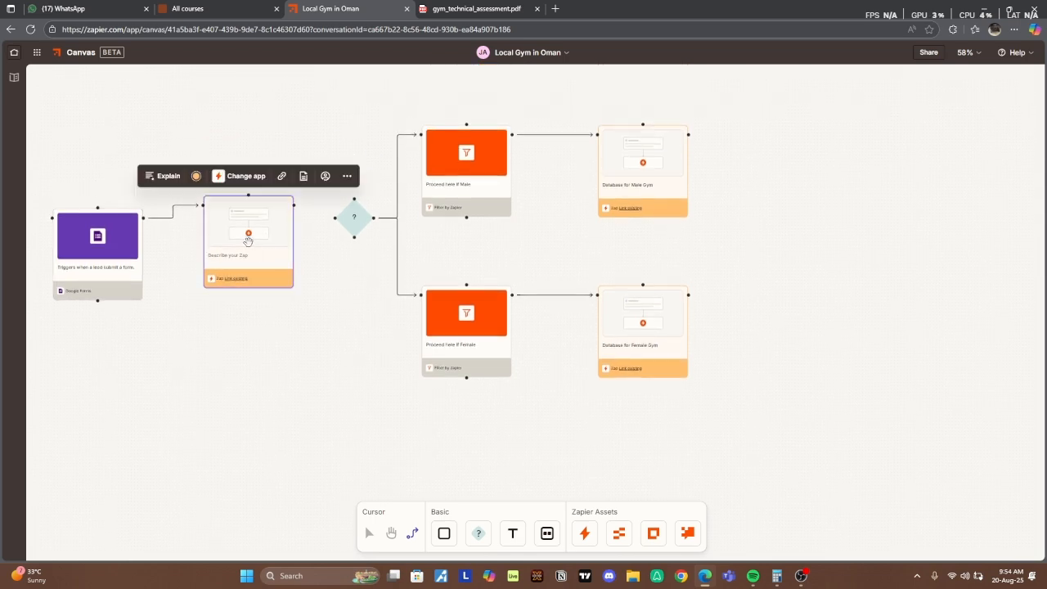
key(Delete)
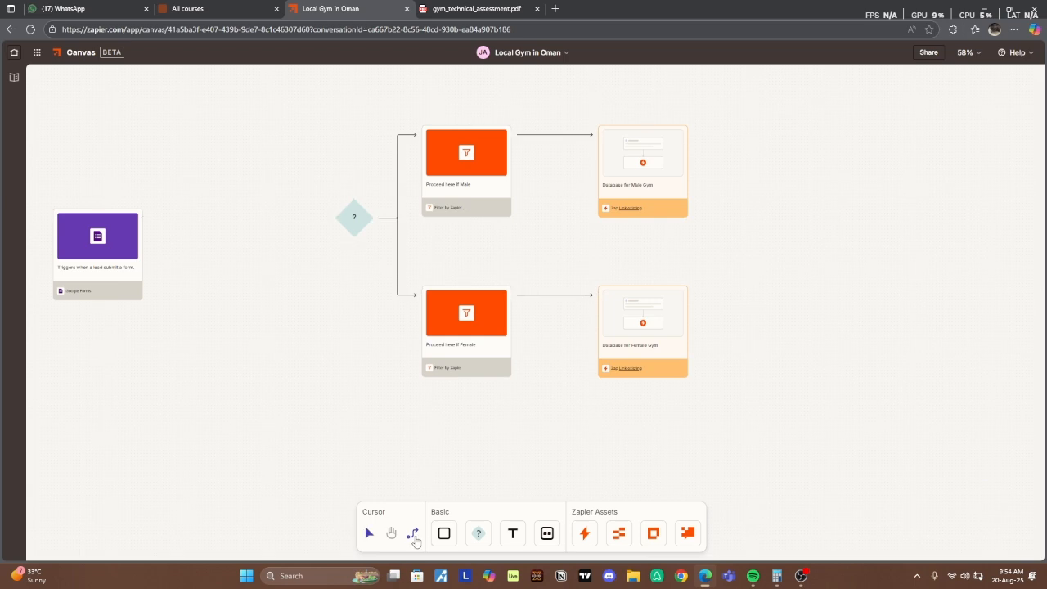
Step: Connect the Google Forms element to the path diamond and move it closer to the diamond
mouse_move(138, 222)
drag(143, 218, 319, 214)
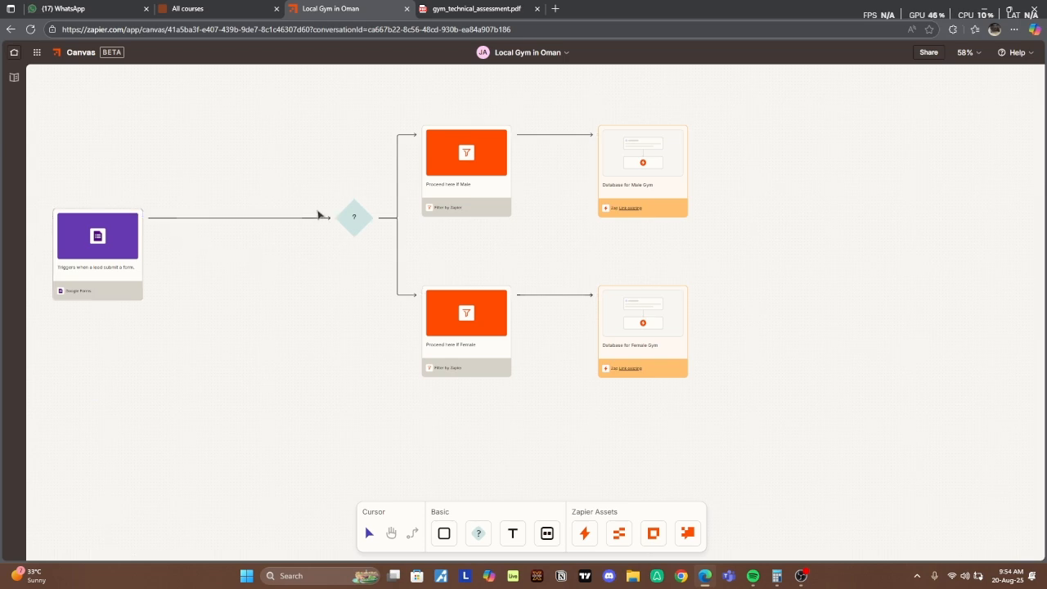
drag(135, 239, 206, 220)
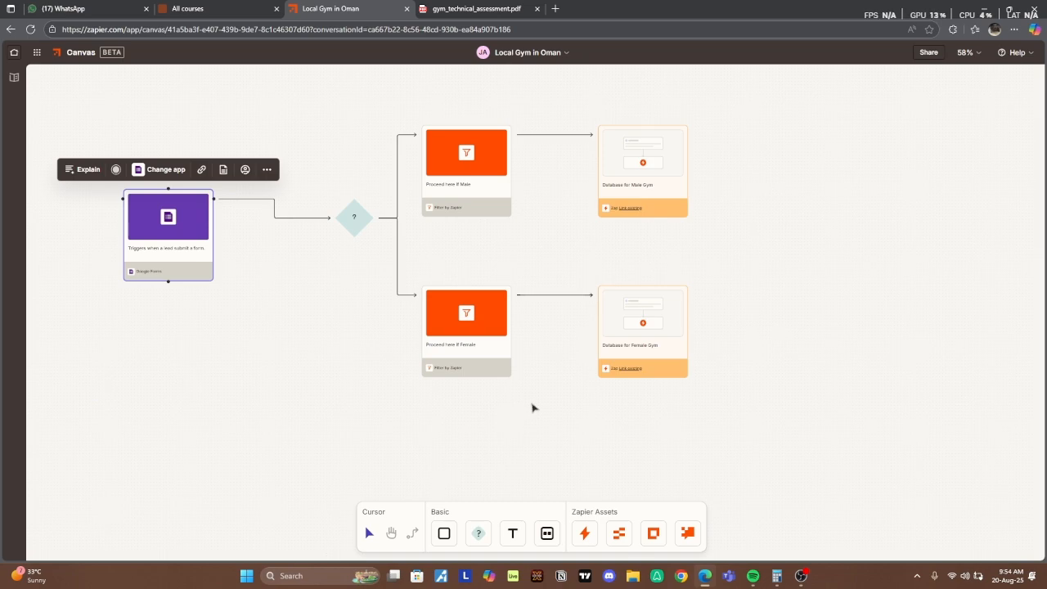
Step: Place a Zap element right of the two database Zaps, vertically between them
scroll(531, 407, down, 5)
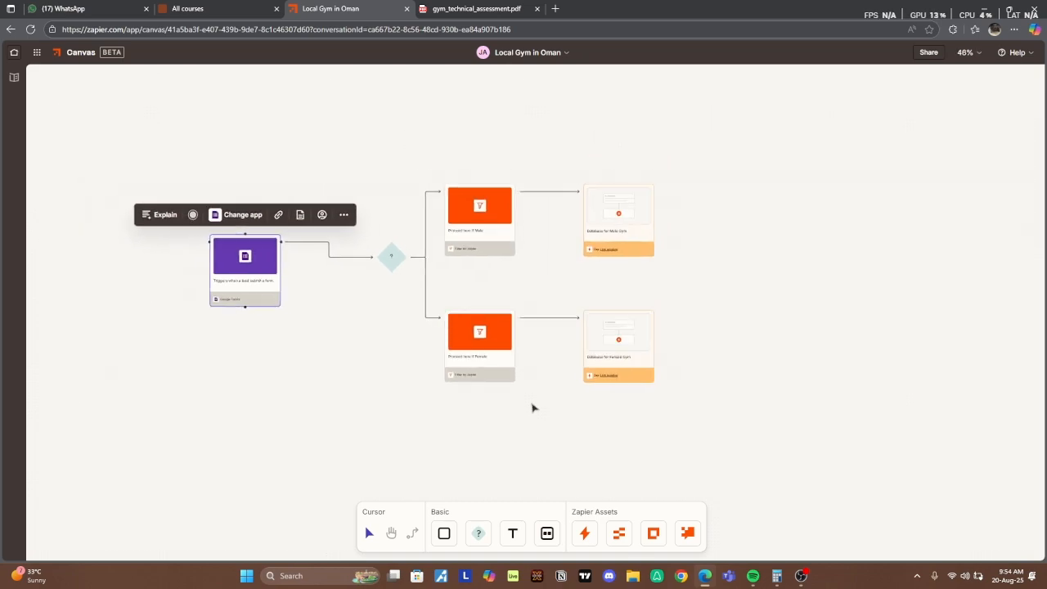
scroll(531, 407, down, 1)
drag(710, 387, 583, 352)
click(596, 428)
drag(742, 401, 681, 407)
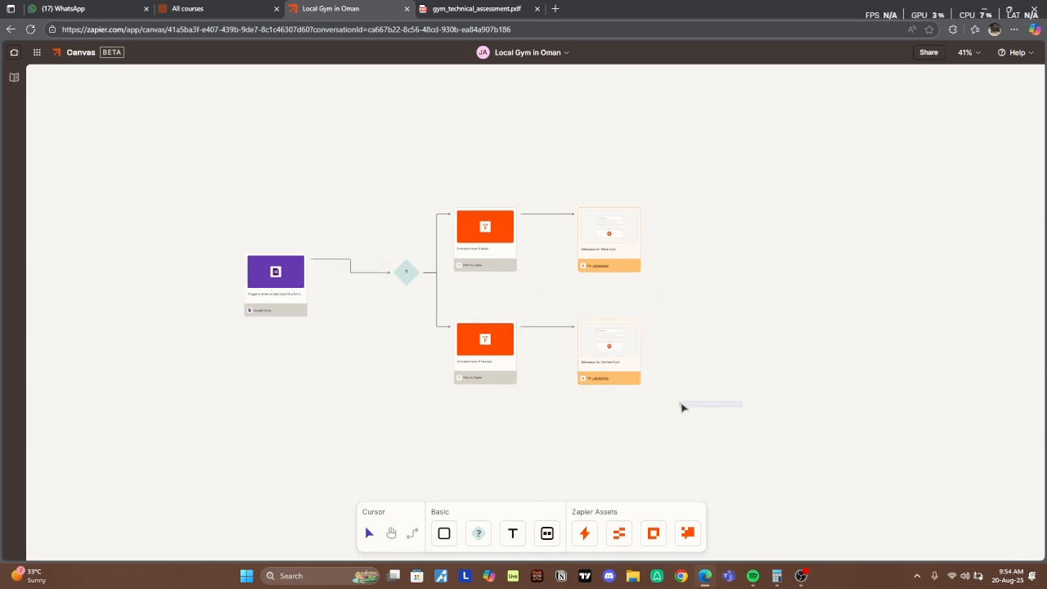
drag(721, 362, 649, 375)
scroll(682, 372, left, 1)
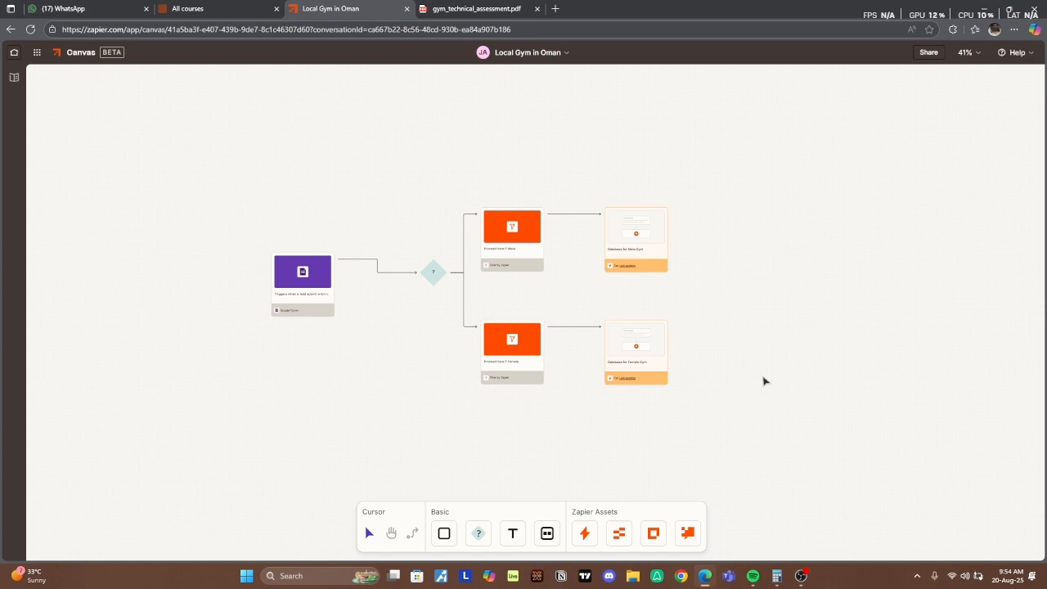
drag(762, 375, 504, 409)
click(392, 534)
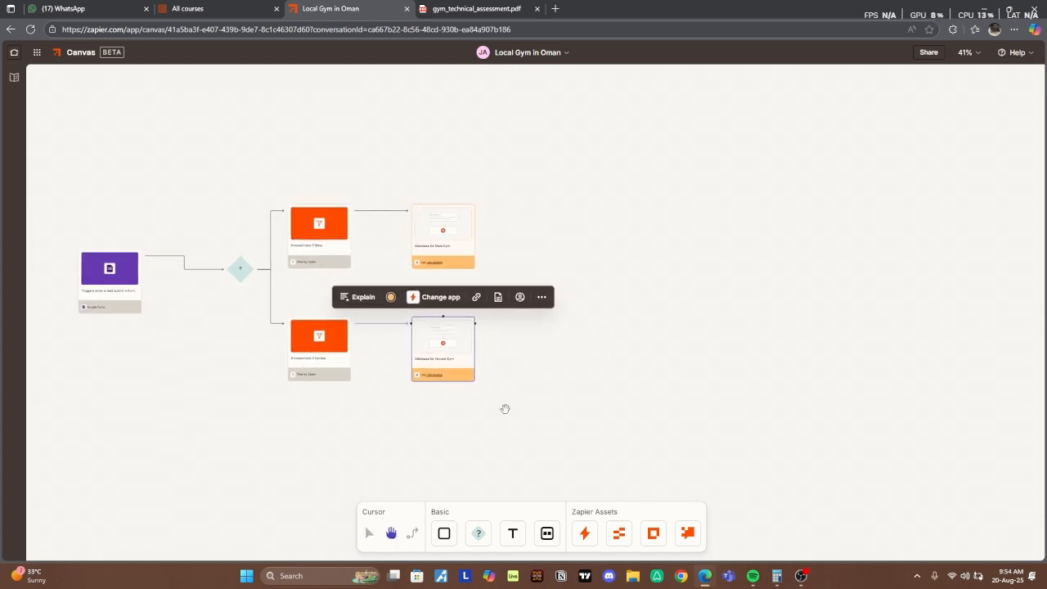
click(583, 414)
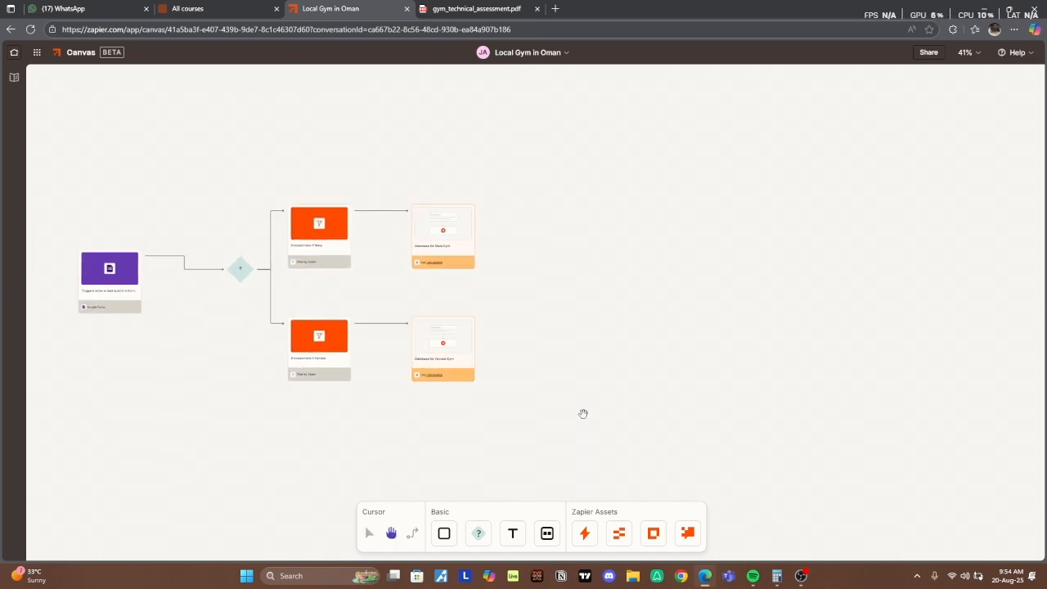
click(584, 535)
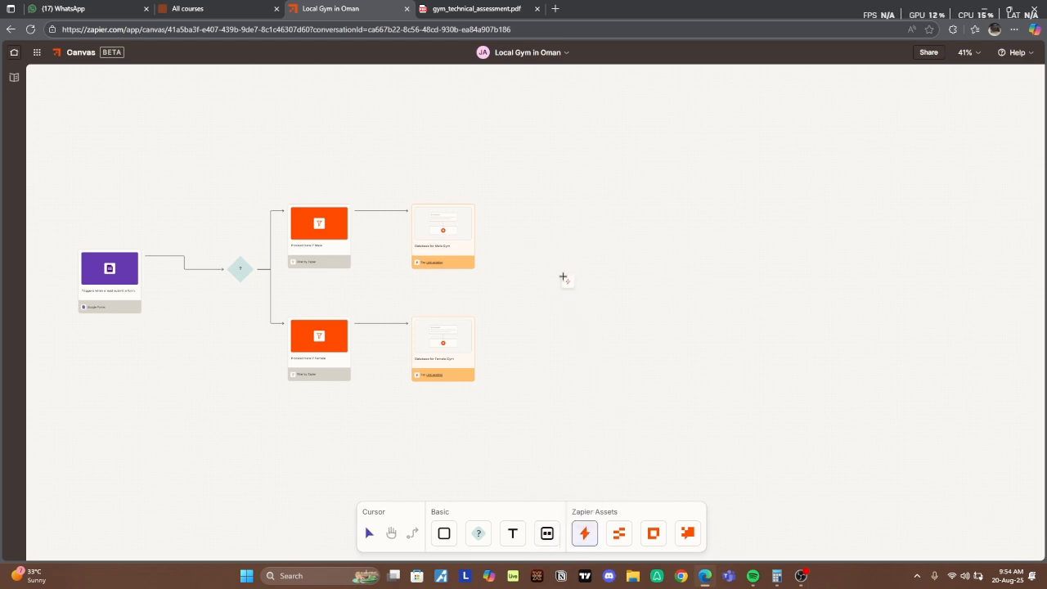
click(562, 277)
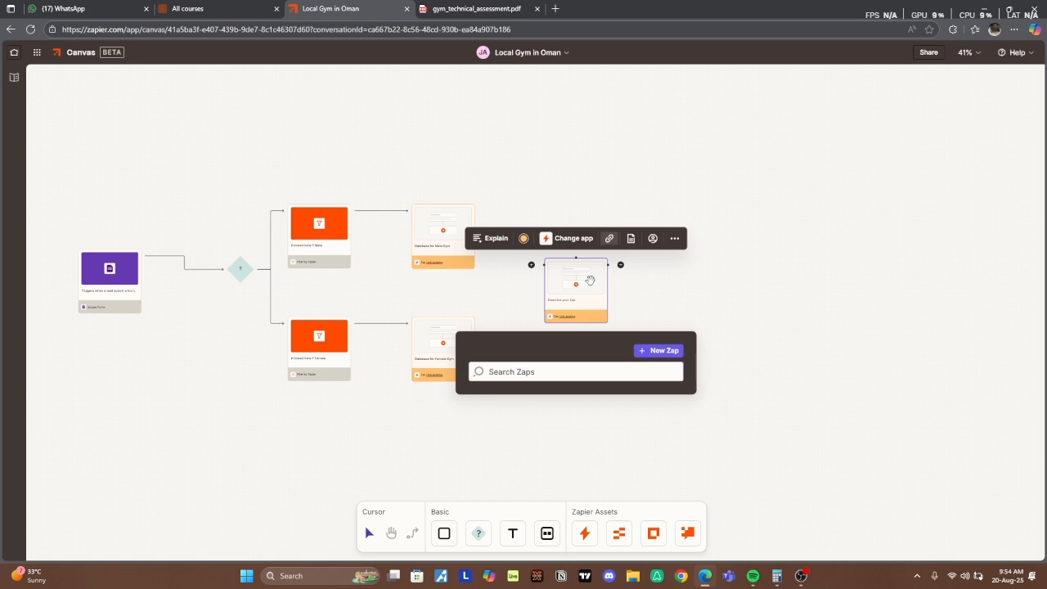
mouse_move(587, 278)
mouse_down()
mouse_move(576, 275)
mouse_move(594, 279)
mouse_up()
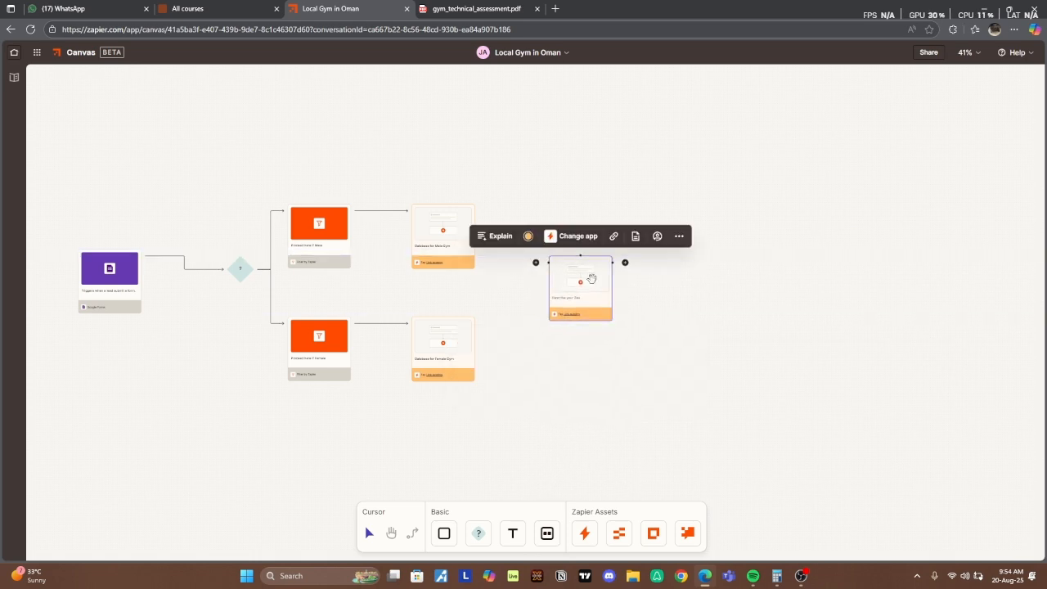
Step: Connect the male and female database Zaps each to the new Zap element beside them
click(412, 533)
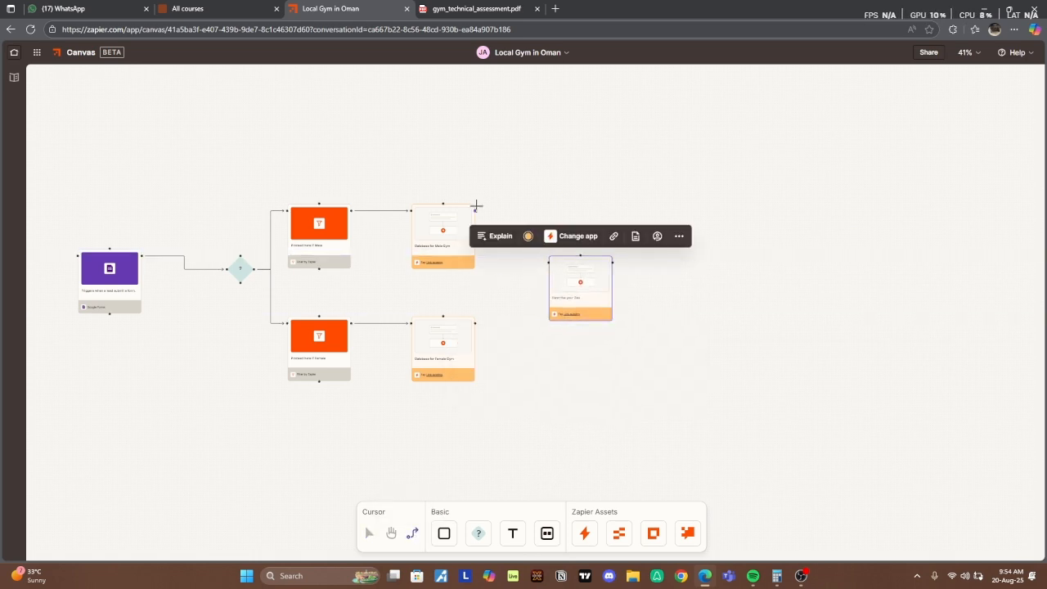
mouse_move(473, 208)
mouse_down()
mouse_move(523, 217)
mouse_move(548, 261)
mouse_up()
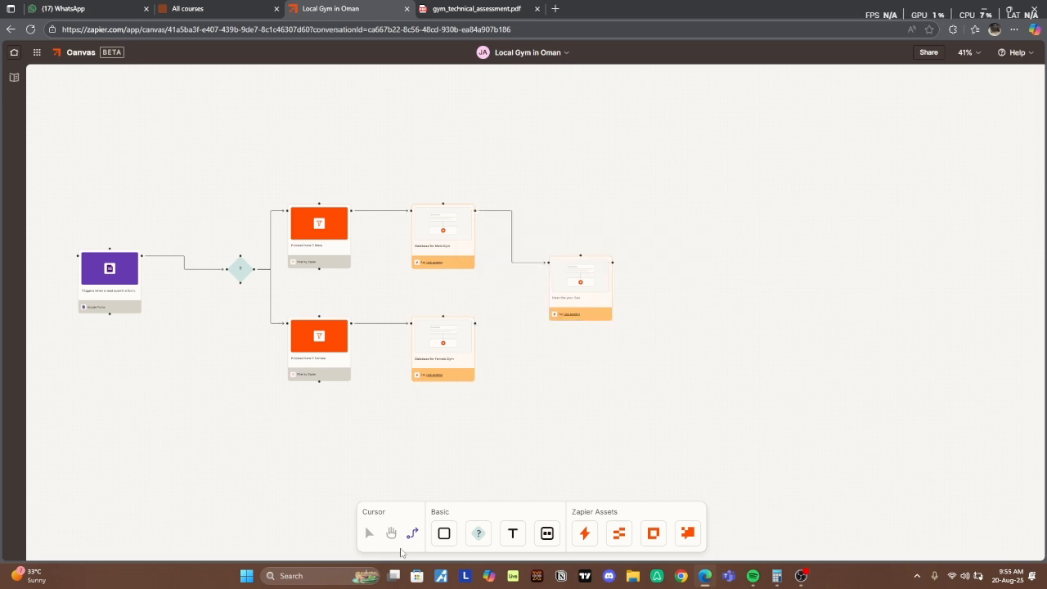
click(412, 533)
drag(474, 323, 542, 279)
Step: Change the new Zap element's app to WhatsApp Notifications
click(578, 284)
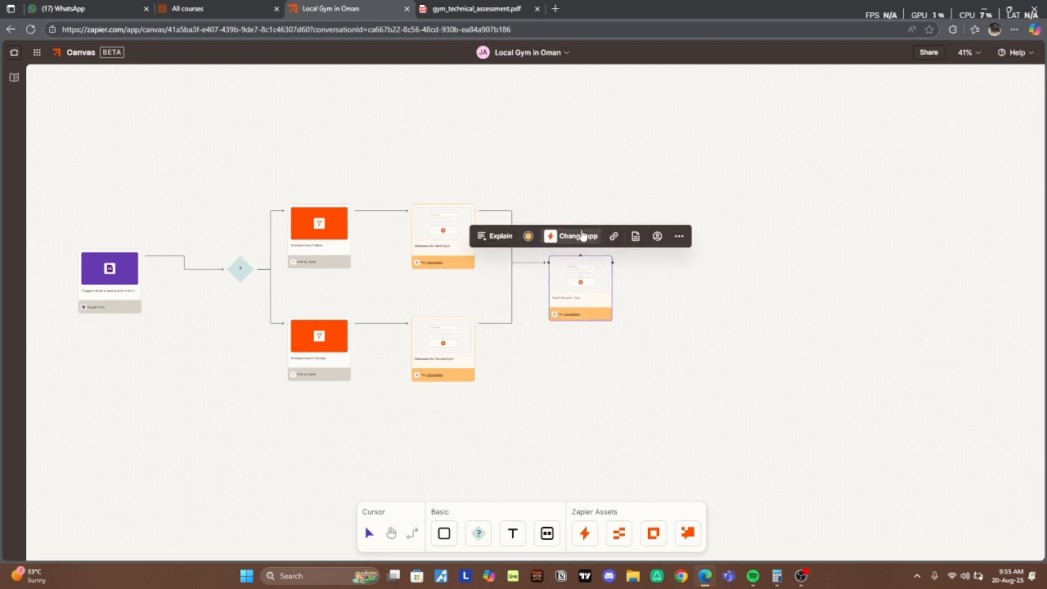
click(575, 235)
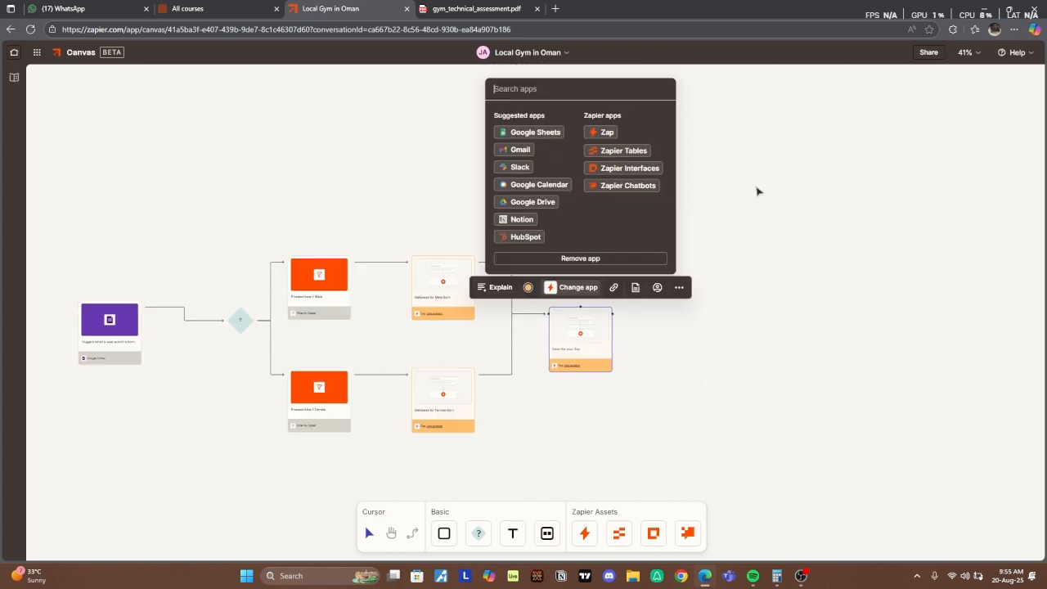
text(whats)
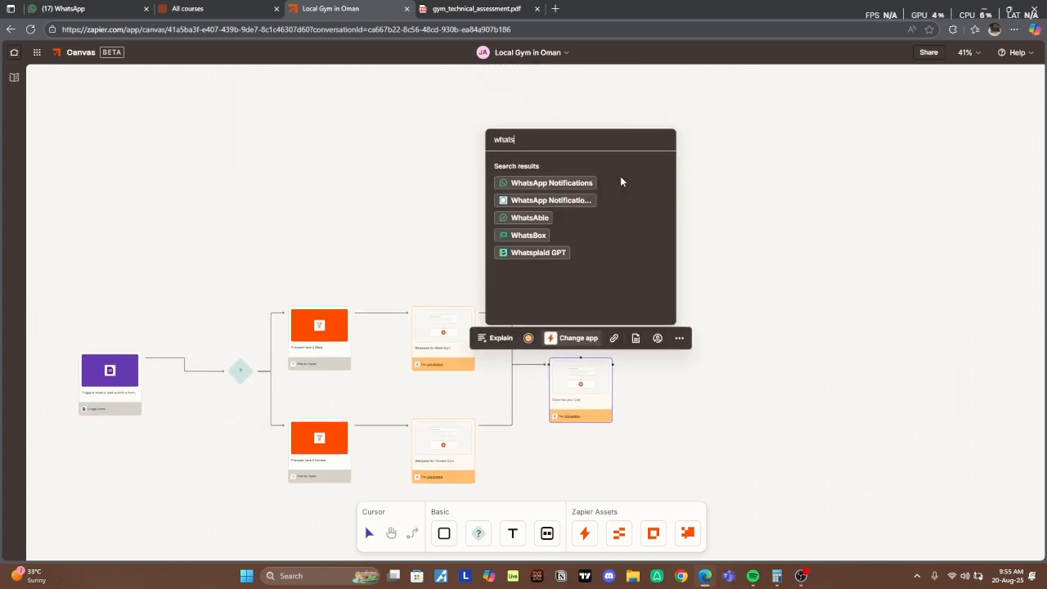
click(584, 184)
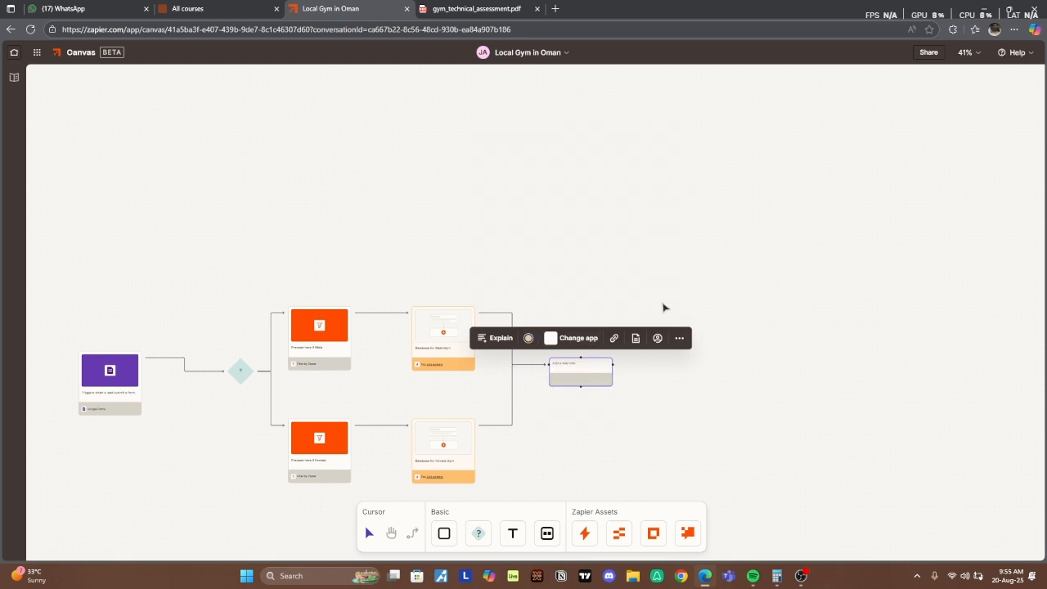
click(717, 451)
scroll(717, 452, down, 1)
scroll(717, 451, right, 1)
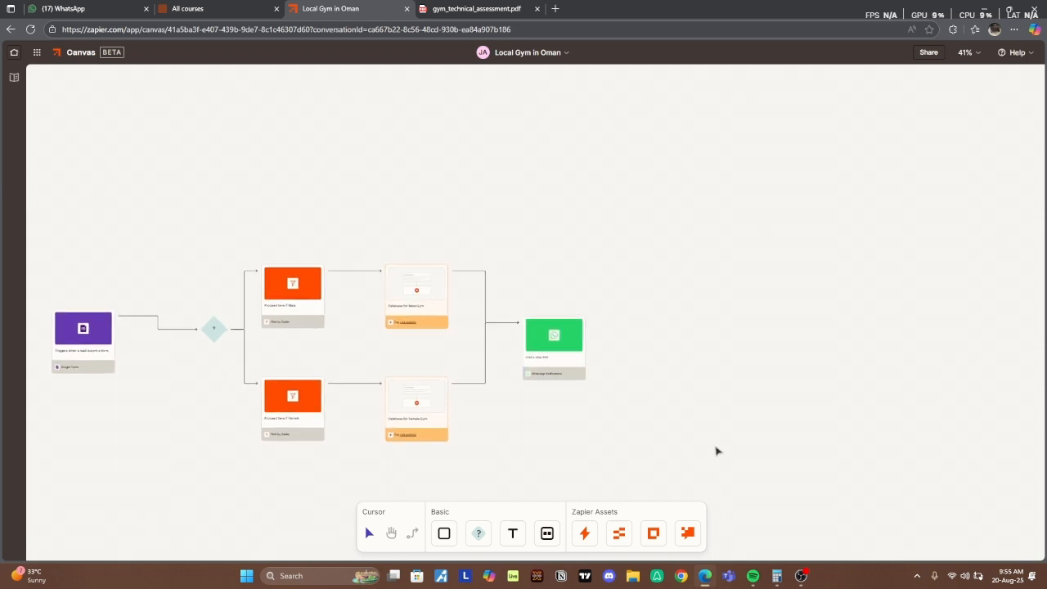
Step: After checking the assessment PDF, title the WhatsApp Notifications element "Sends notification to staff group"
click(486, 11)
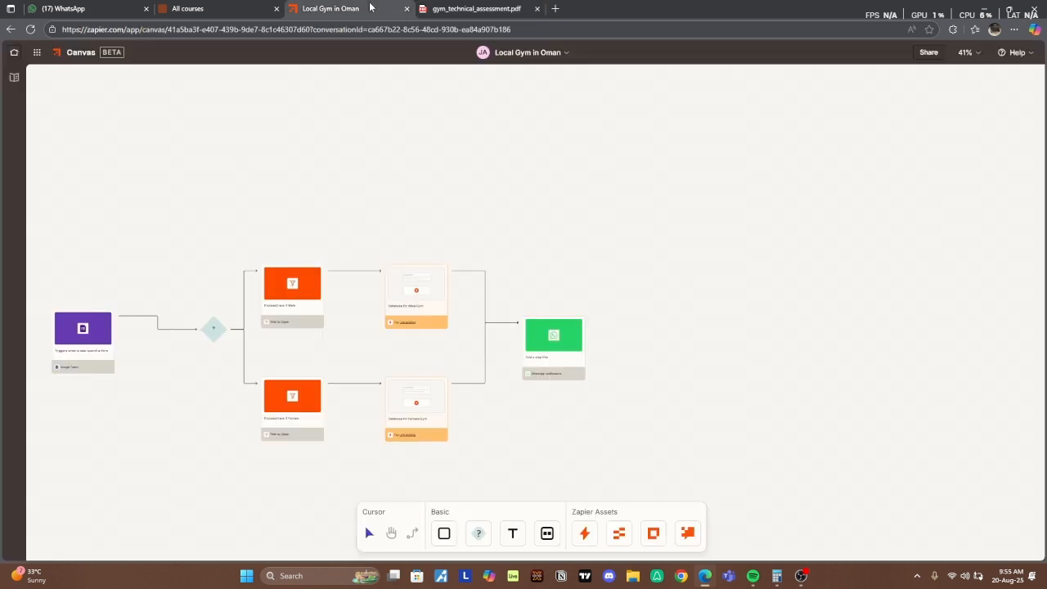
click(373, 8)
click(548, 358)
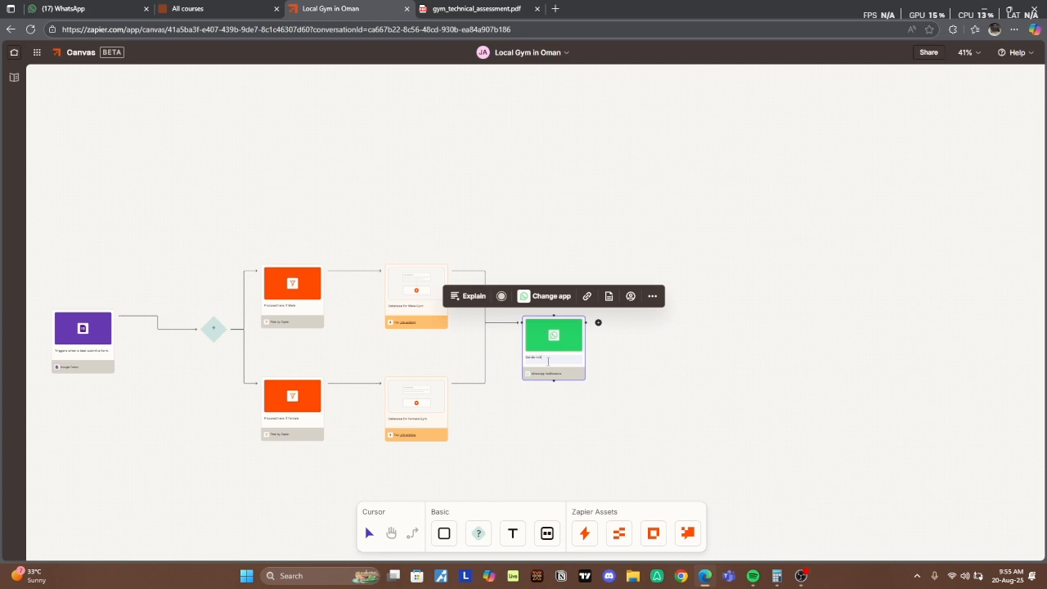
text(Sends notification to staff group)
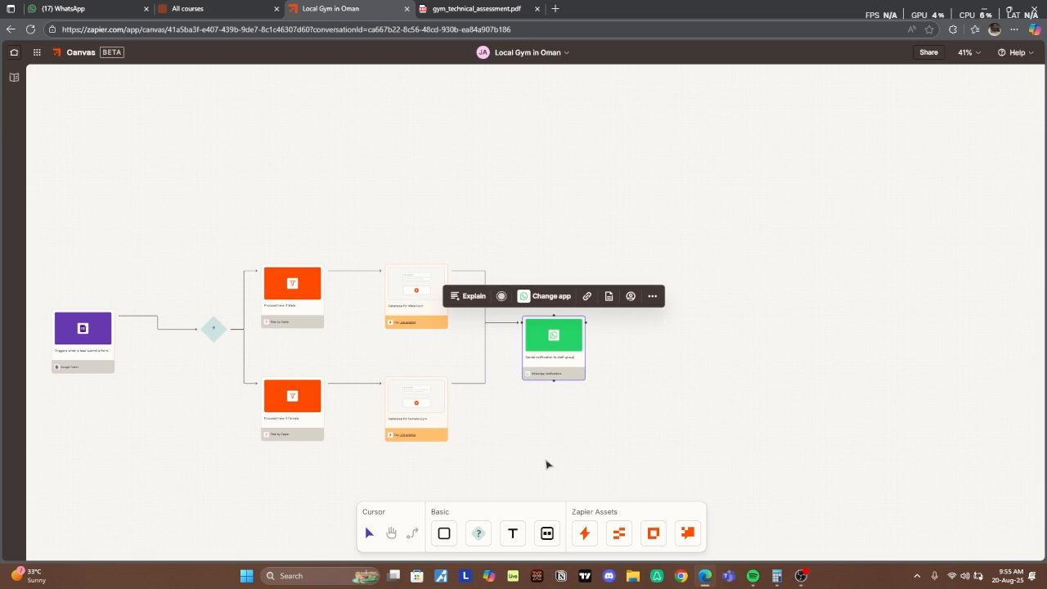
Step: After checking the assessment PDF, enclose the whole lead flow, from Google Forms to WhatsApp Notifications, in a group frame
click(473, 10)
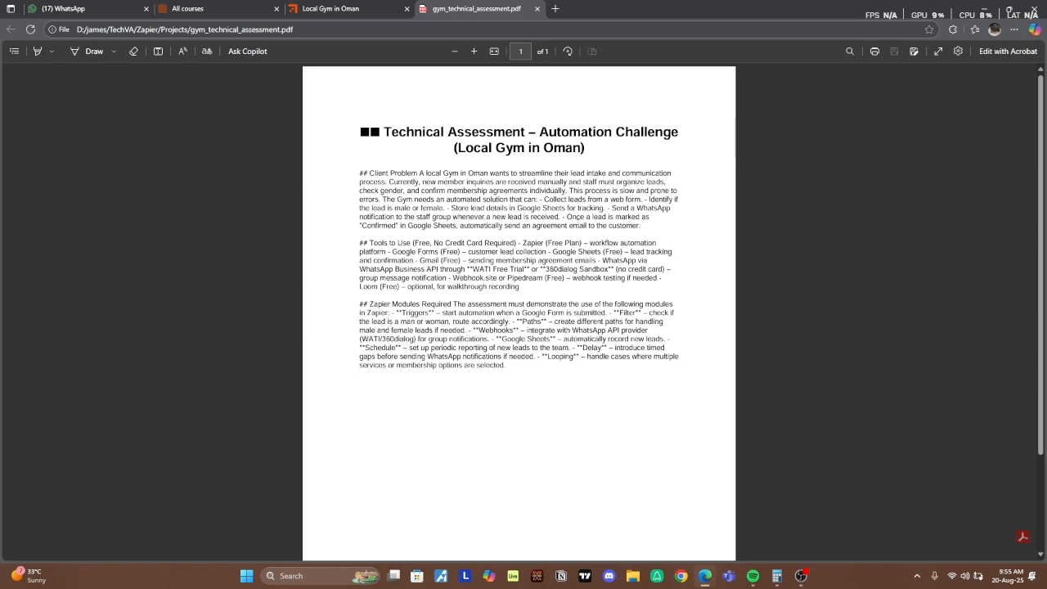
click(348, 9)
click(684, 388)
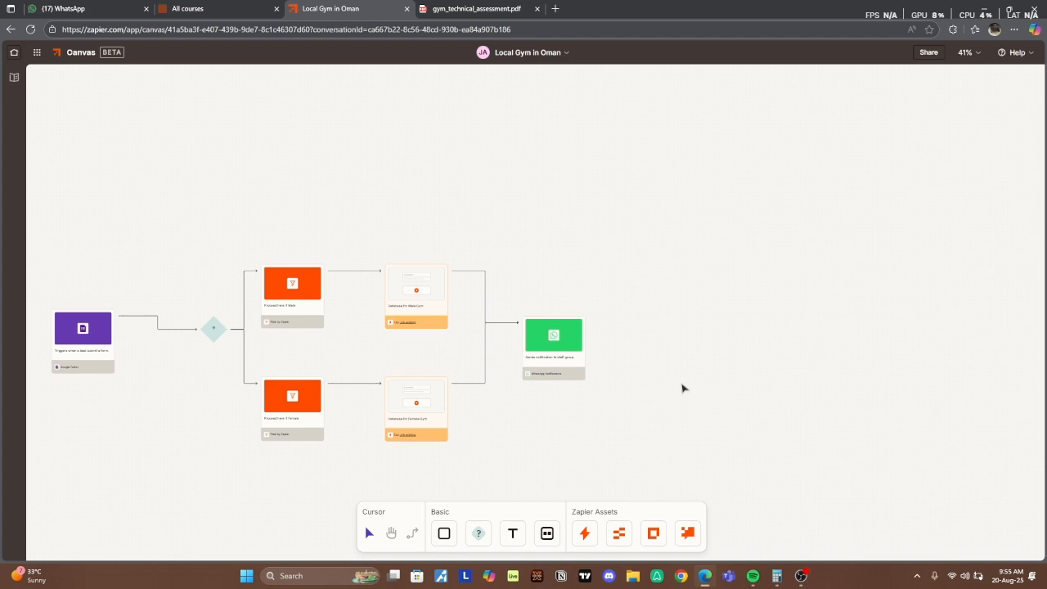
drag(675, 328, 708, 267)
click(392, 534)
drag(497, 456, 575, 368)
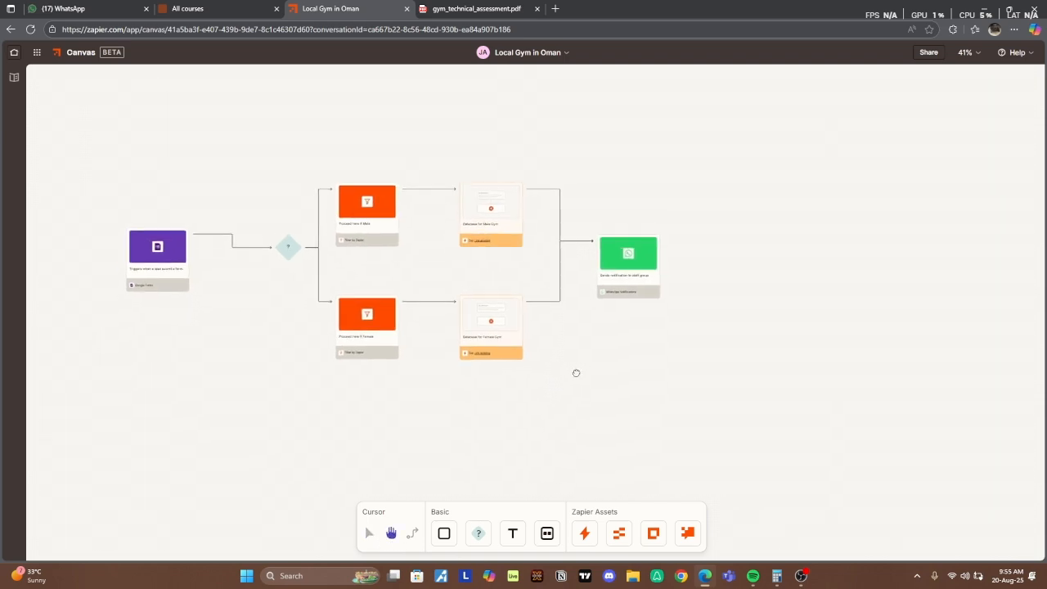
click(547, 533)
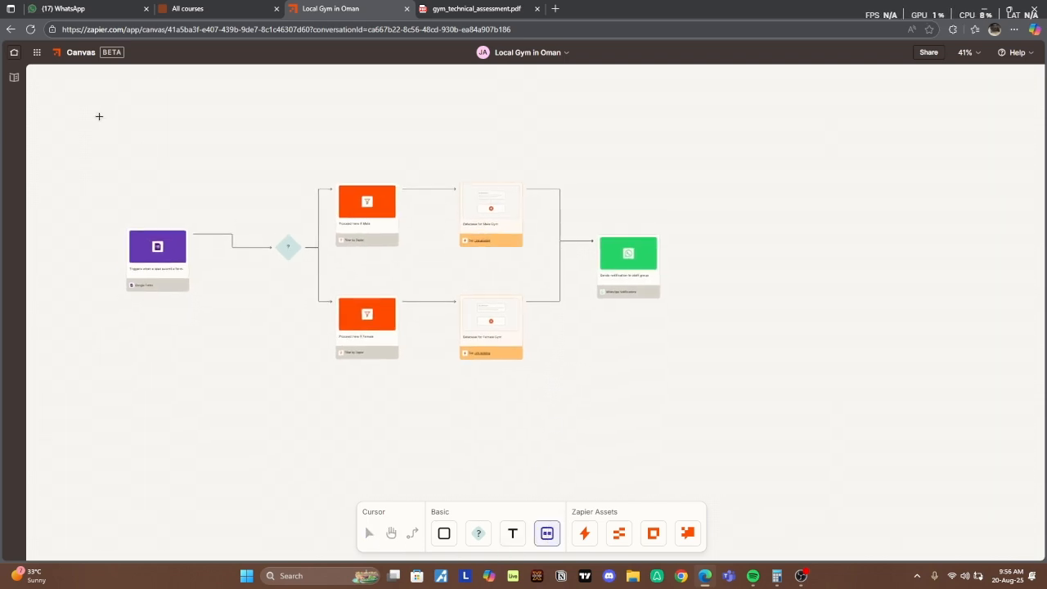
drag(99, 117, 720, 423)
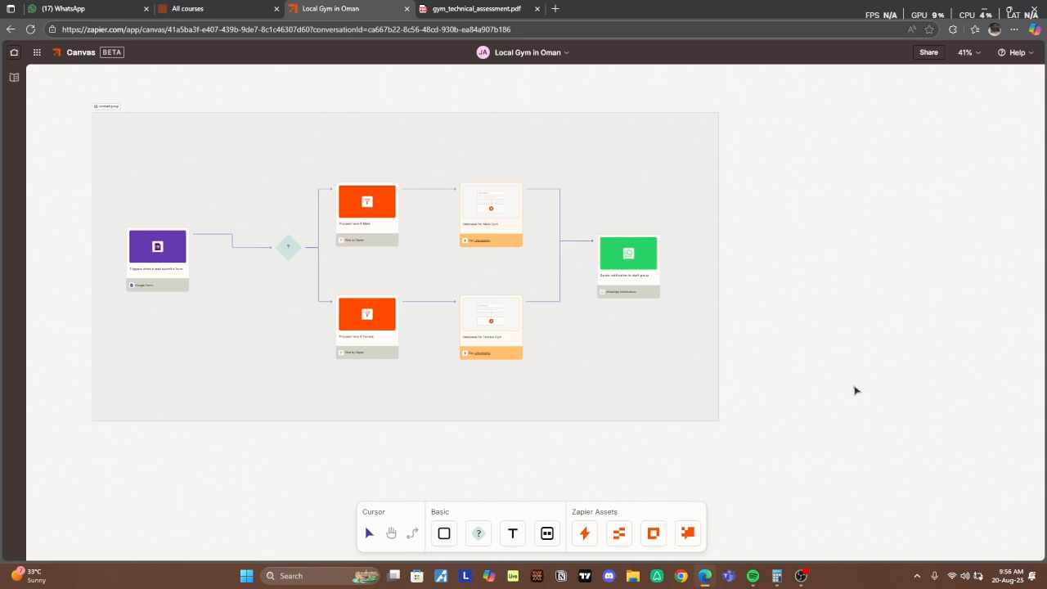
key(super+s)
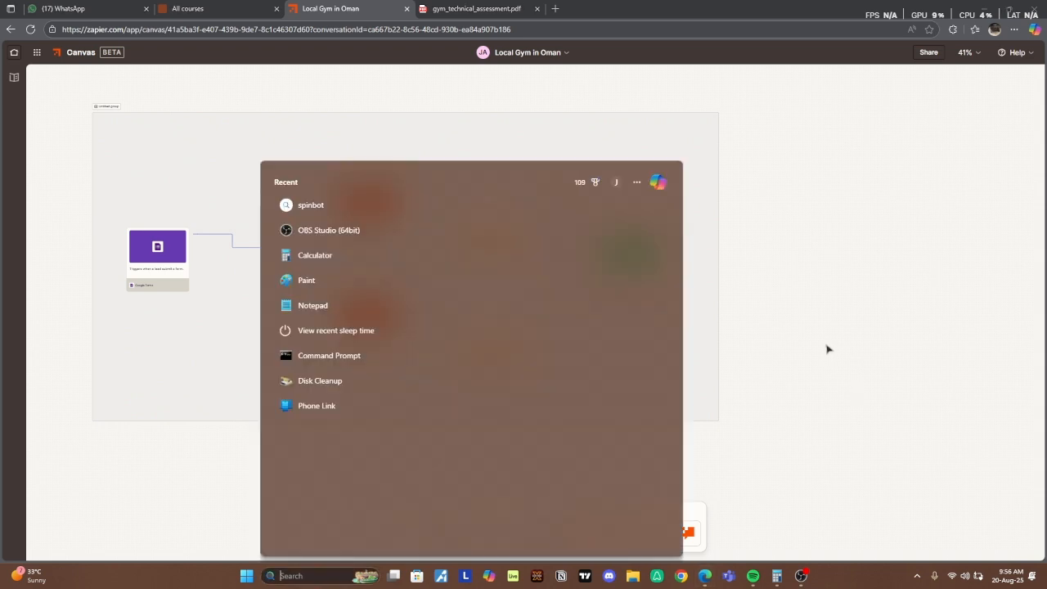
click(825, 346)
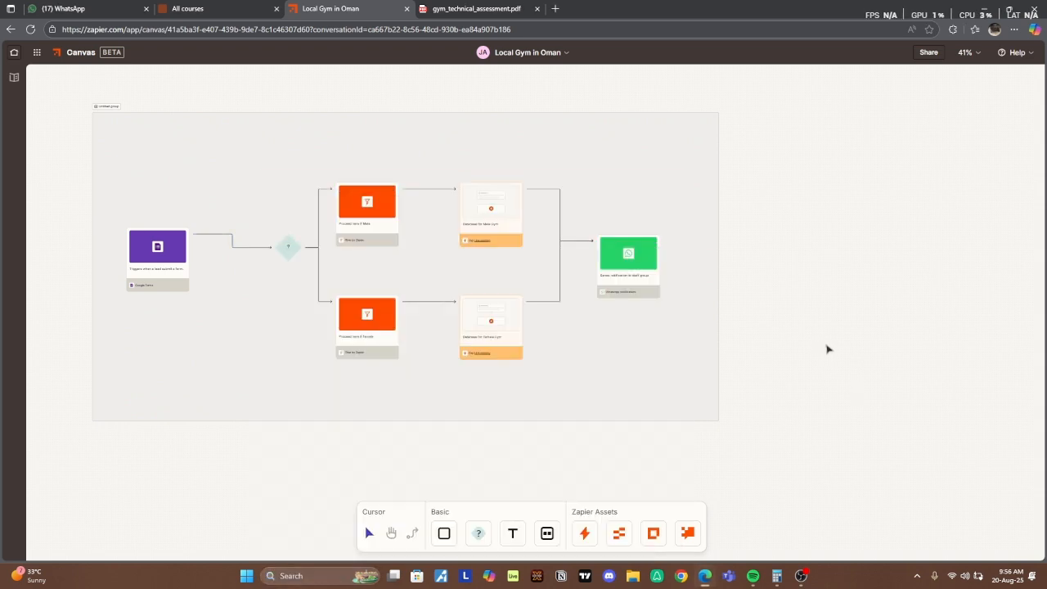
Step: Place a new Zap element outside the group, just right of the WhatsApp Notifications element
scroll(826, 304, down, 2)
scroll(826, 304, down, 2)
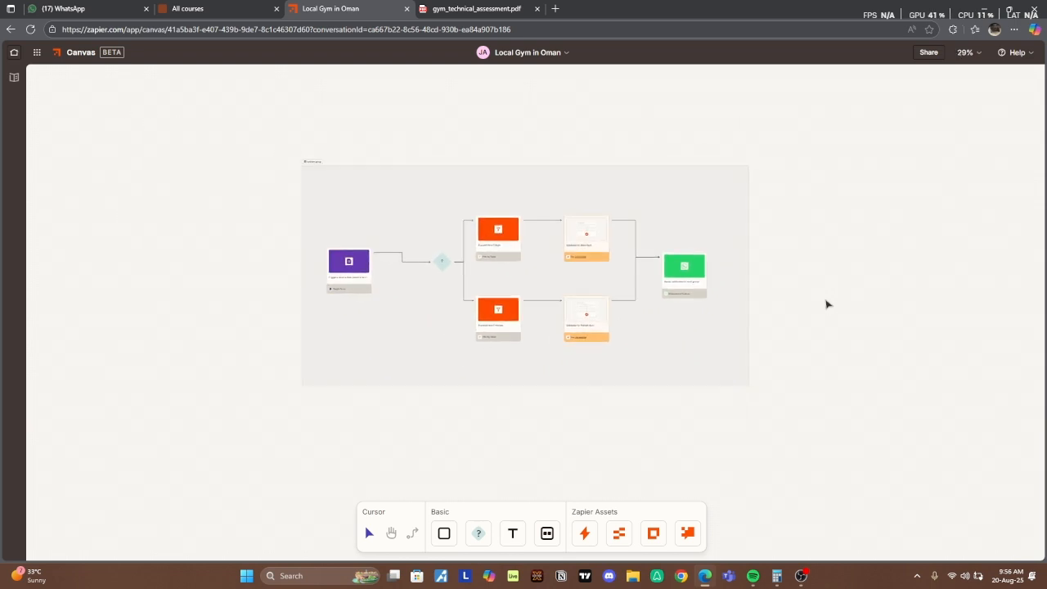
drag(700, 308, 540, 270)
click(679, 269)
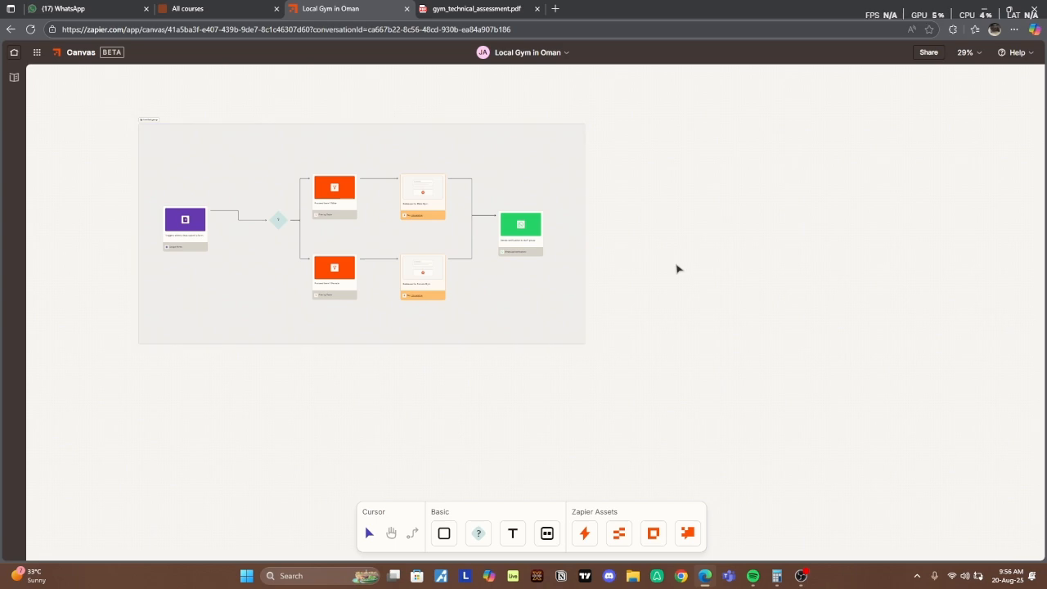
click(584, 532)
click(627, 212)
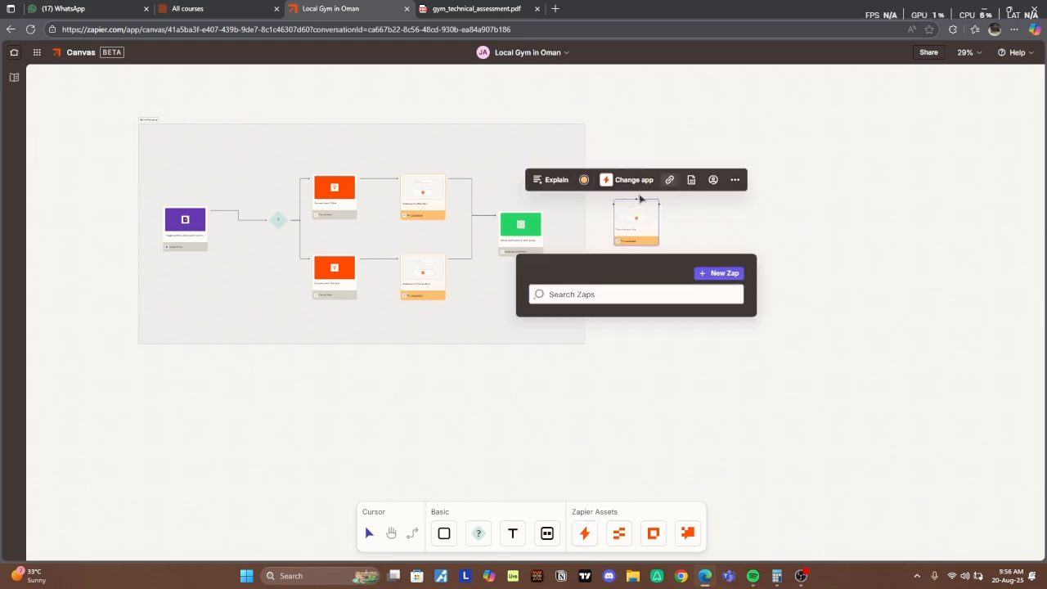
Step: Change the app of the new Zap element outside the group to Google Sheets
click(634, 182)
click(818, 191)
scroll(818, 192, up, 2)
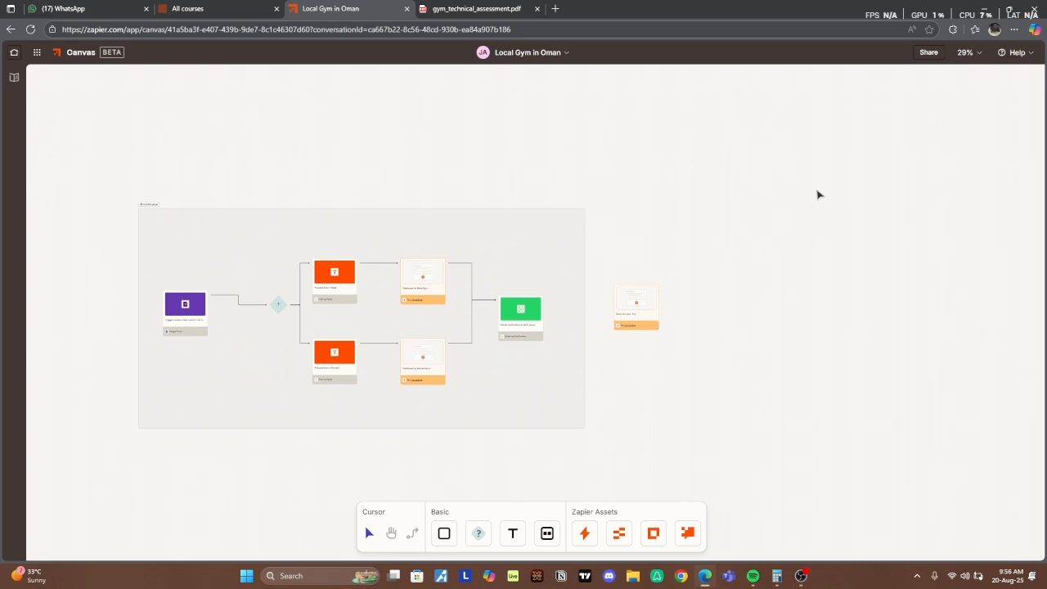
click(627, 323)
click(628, 264)
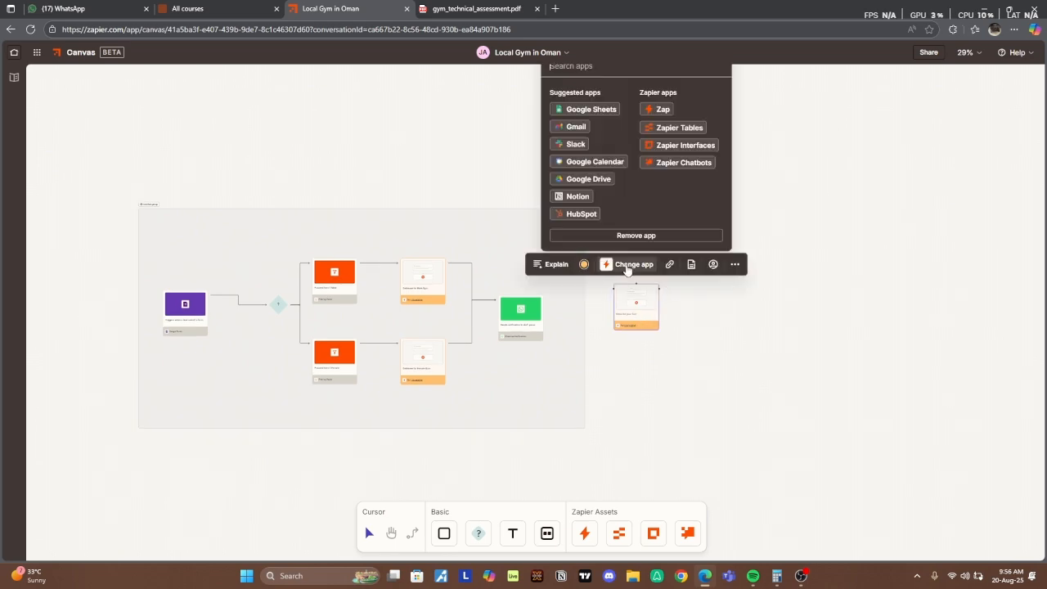
click(602, 115)
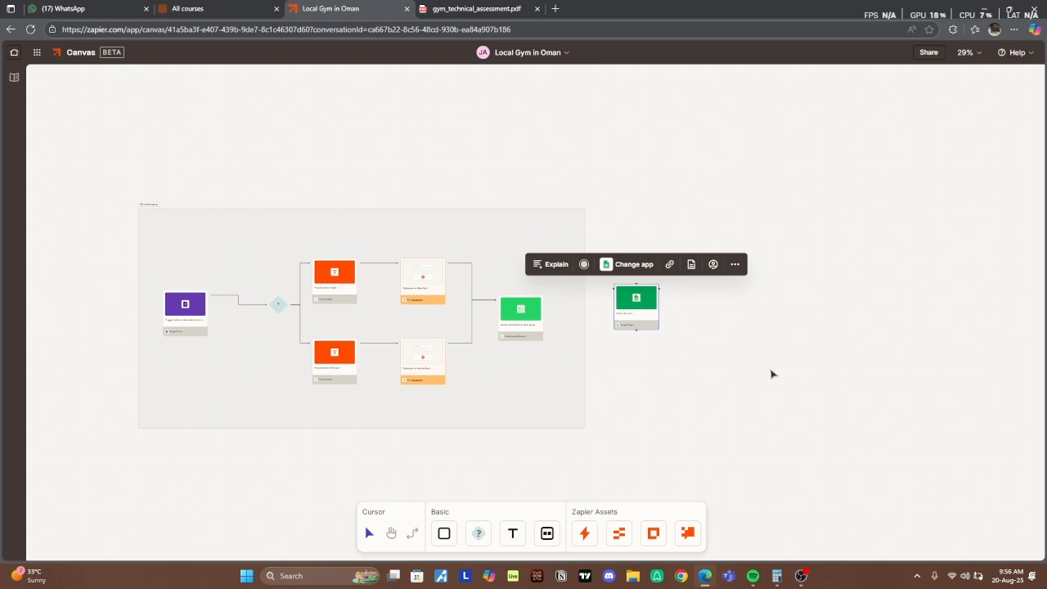
click(829, 393)
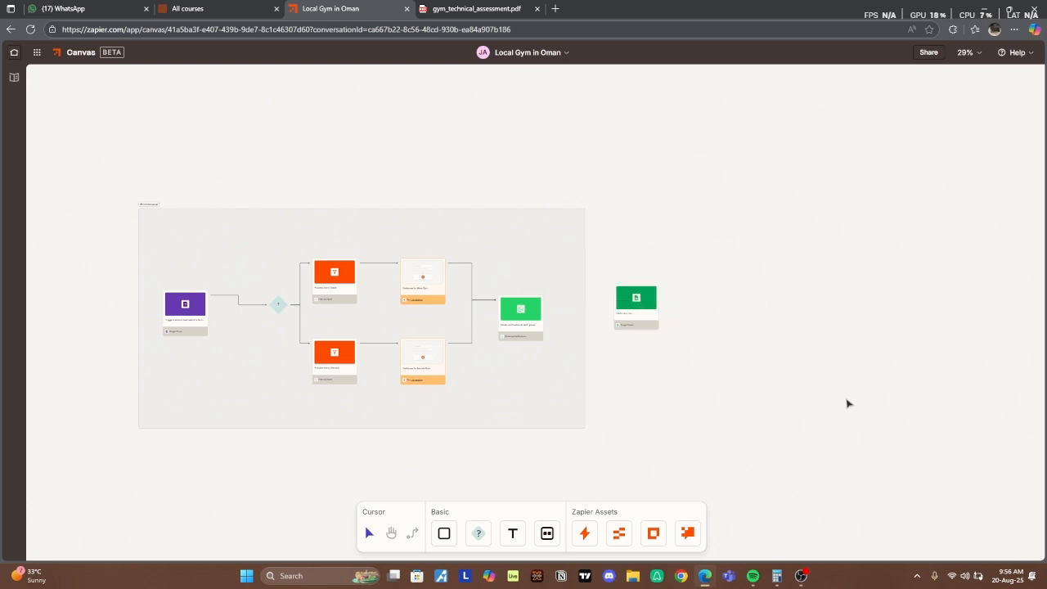
Step: Consult the assessment PDF again and place another Zap element right of the Google Sheets element
drag(846, 399, 746, 327)
scroll(746, 328, left, 1)
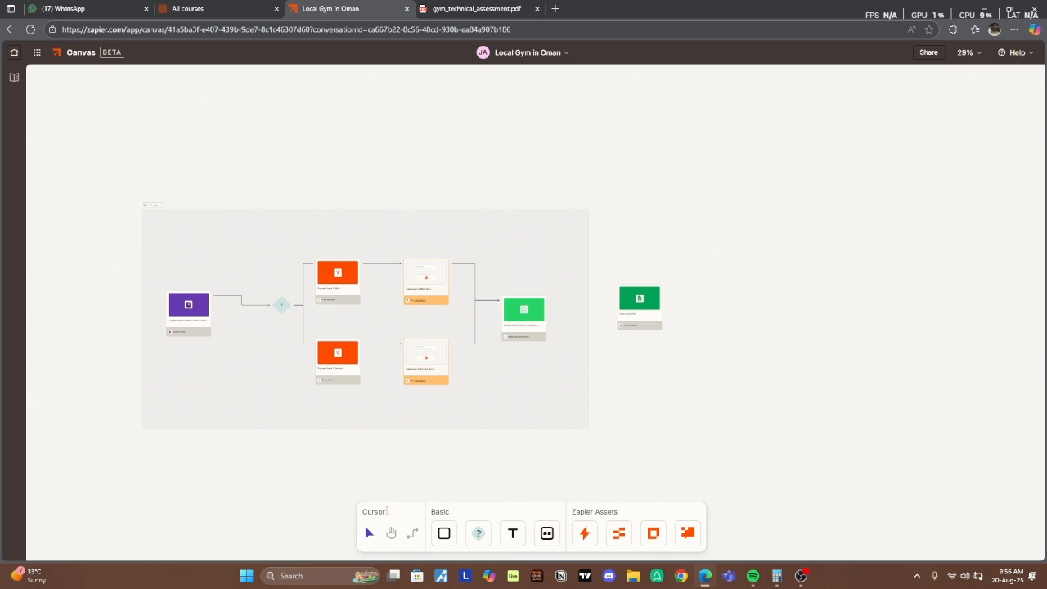
click(390, 532)
drag(677, 399, 491, 373)
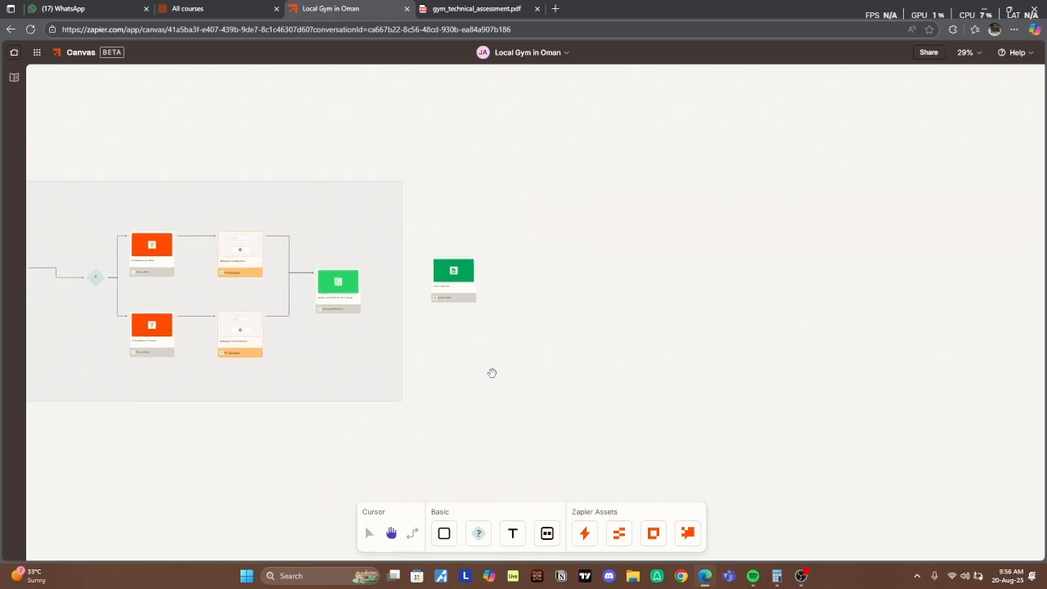
click(583, 534)
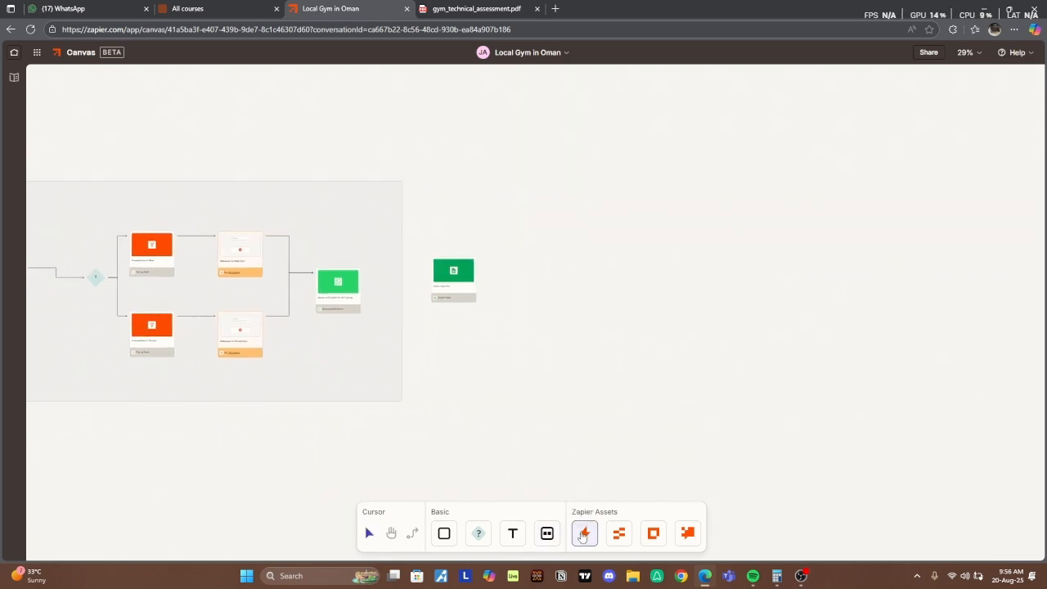
click(475, 8)
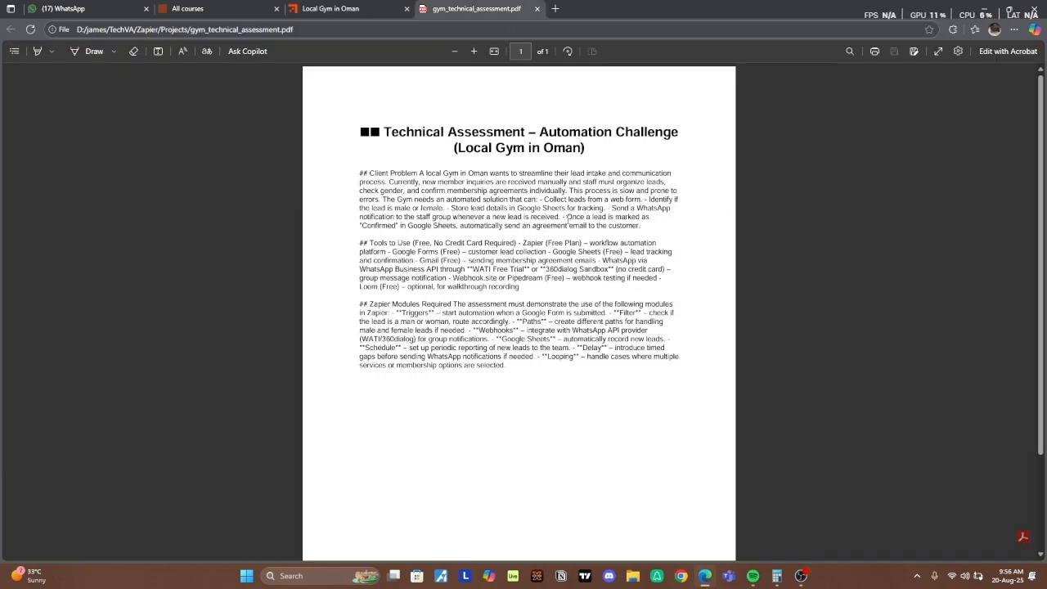
click(343, 9)
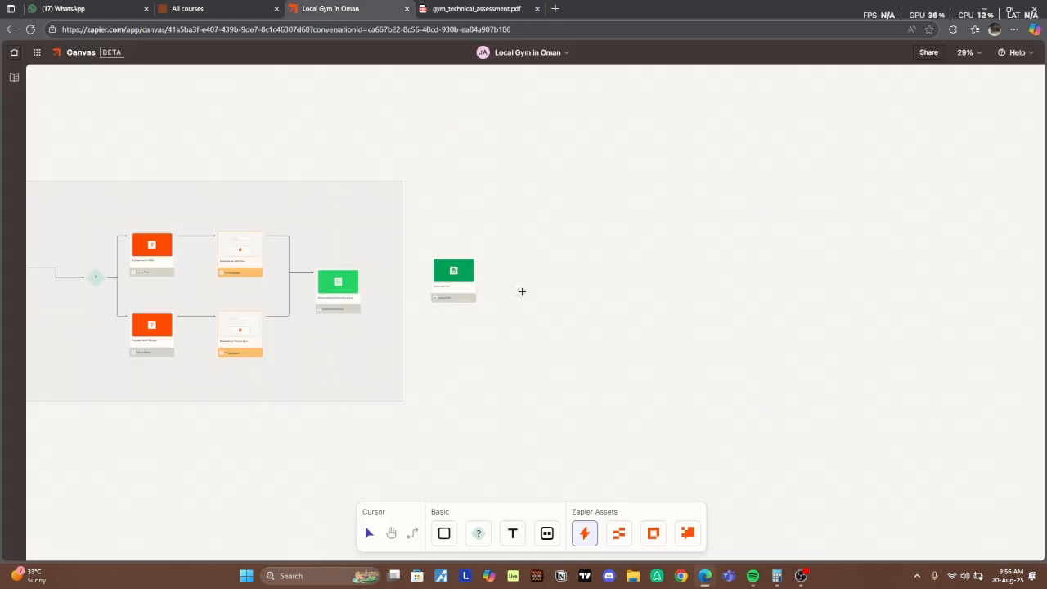
click(540, 255)
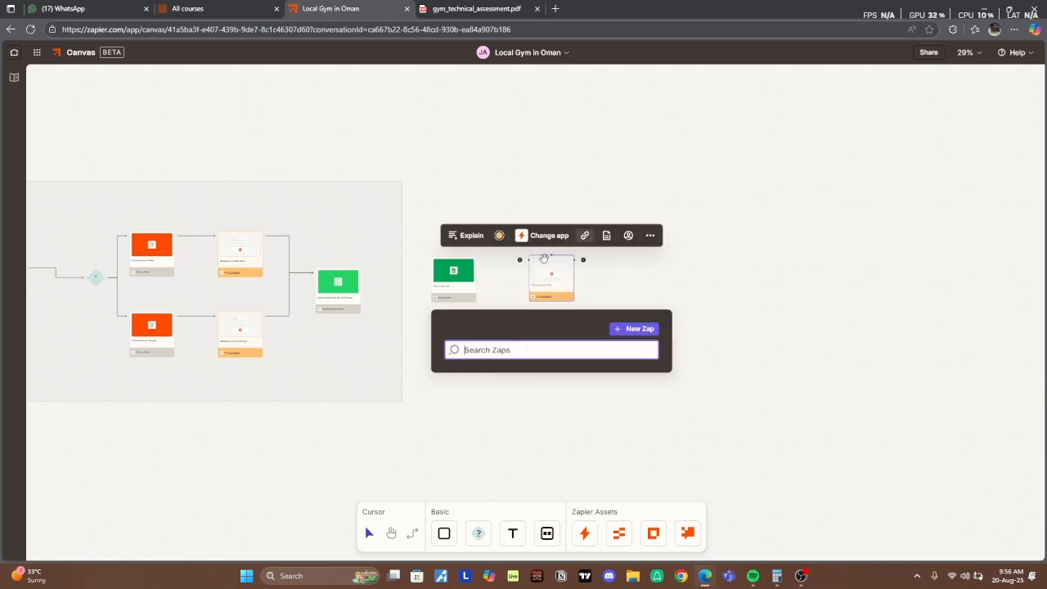
Step: Change the app of the Zap element beside Google Sheets to Gmail
click(547, 235)
click(549, 235)
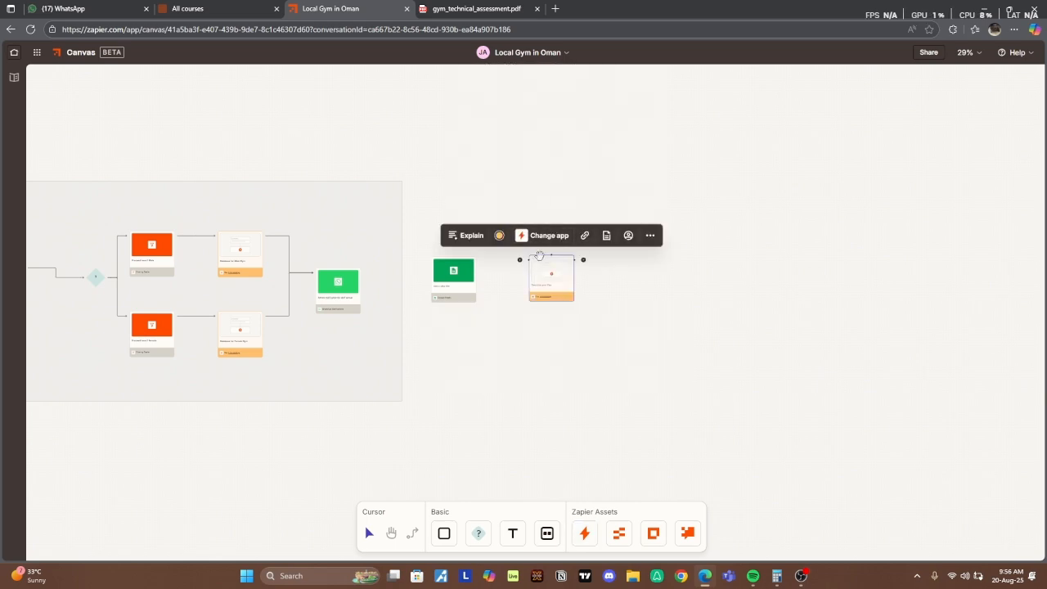
click(535, 237)
click(499, 104)
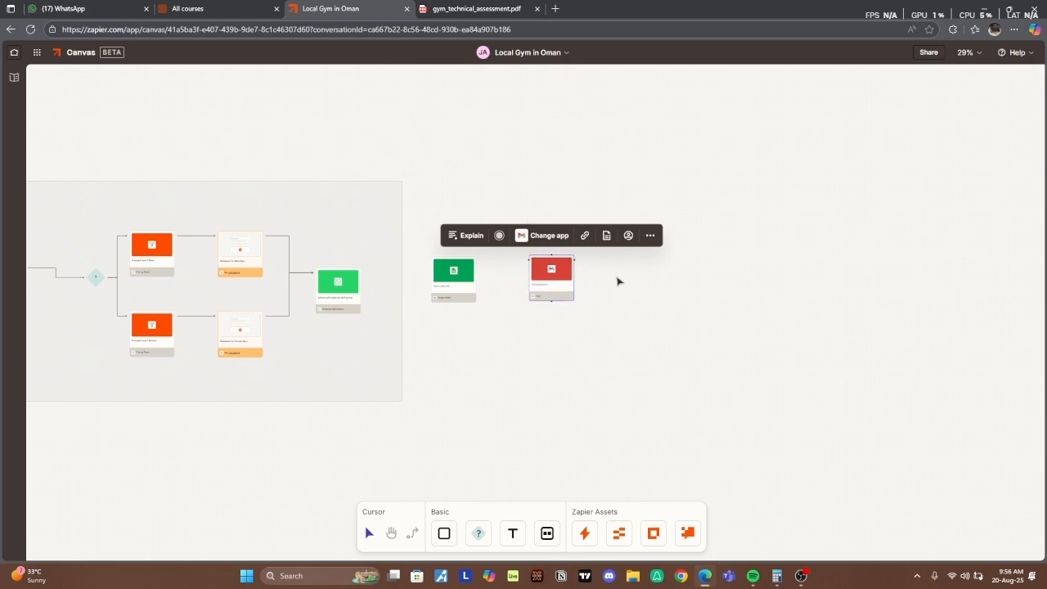
Step: Title the Google Sheets element "Triggers when a new data is updated." and connect it to the Gmail element
click(463, 275)
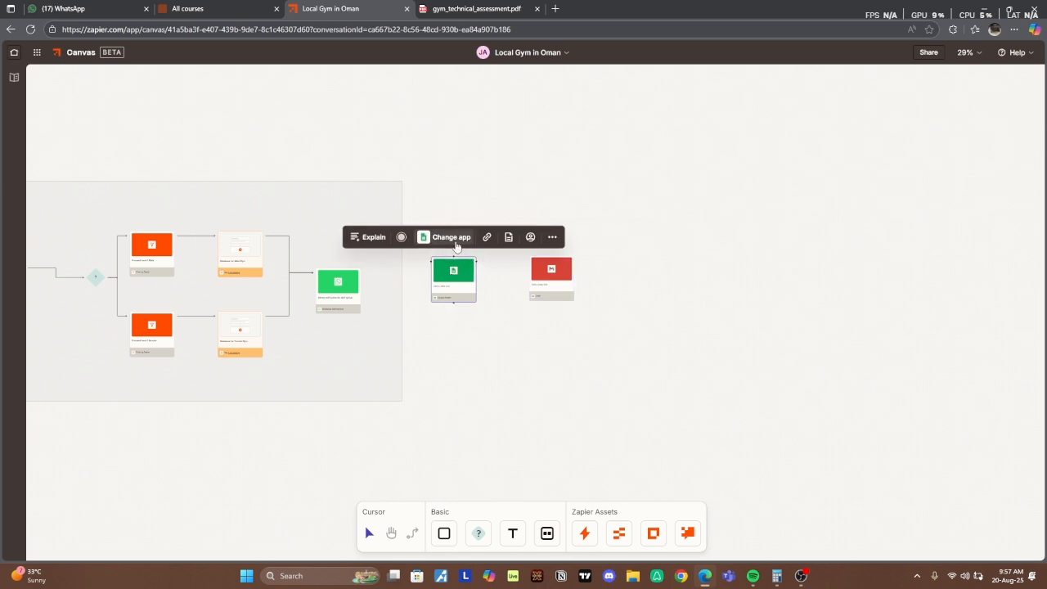
click(455, 243)
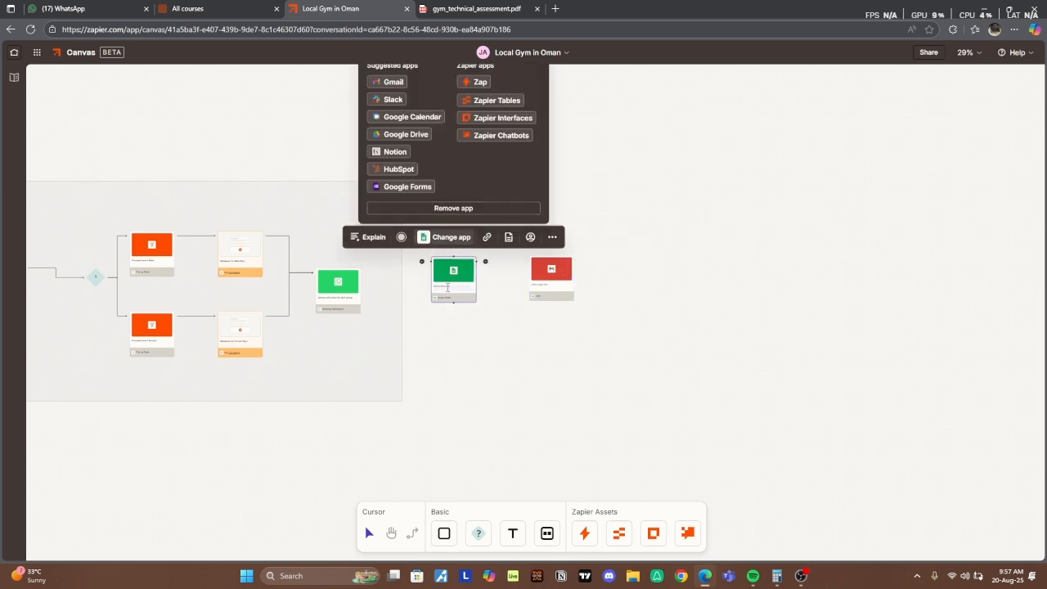
click(552, 236)
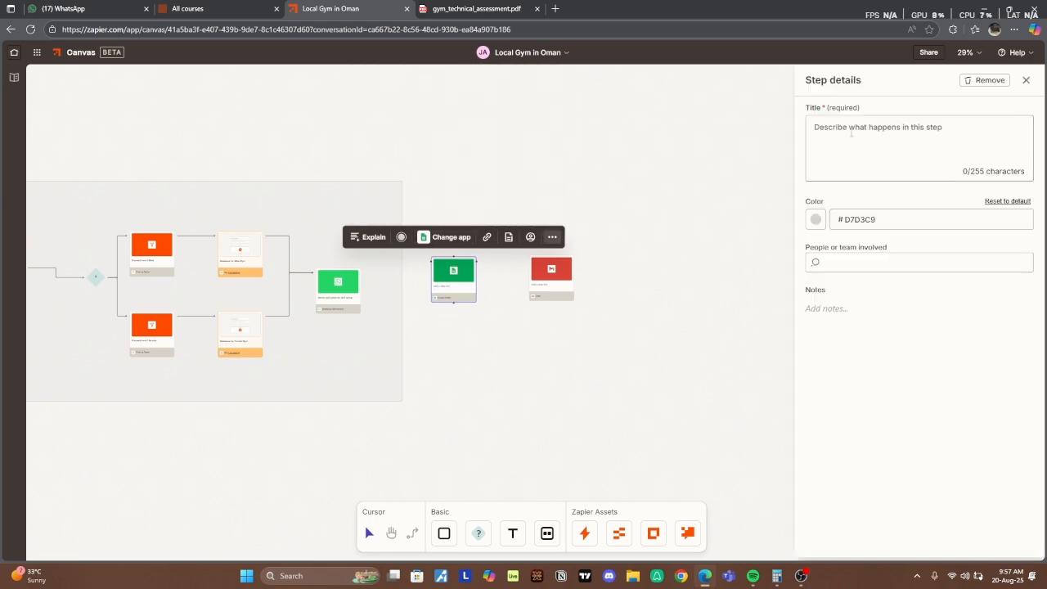
click(851, 134)
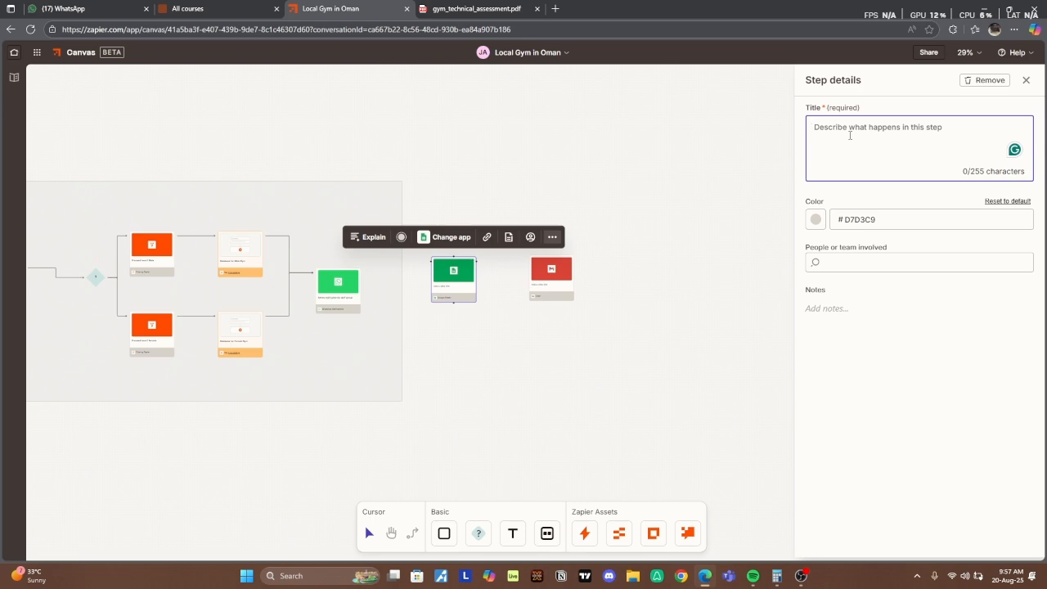
text(Trigge)
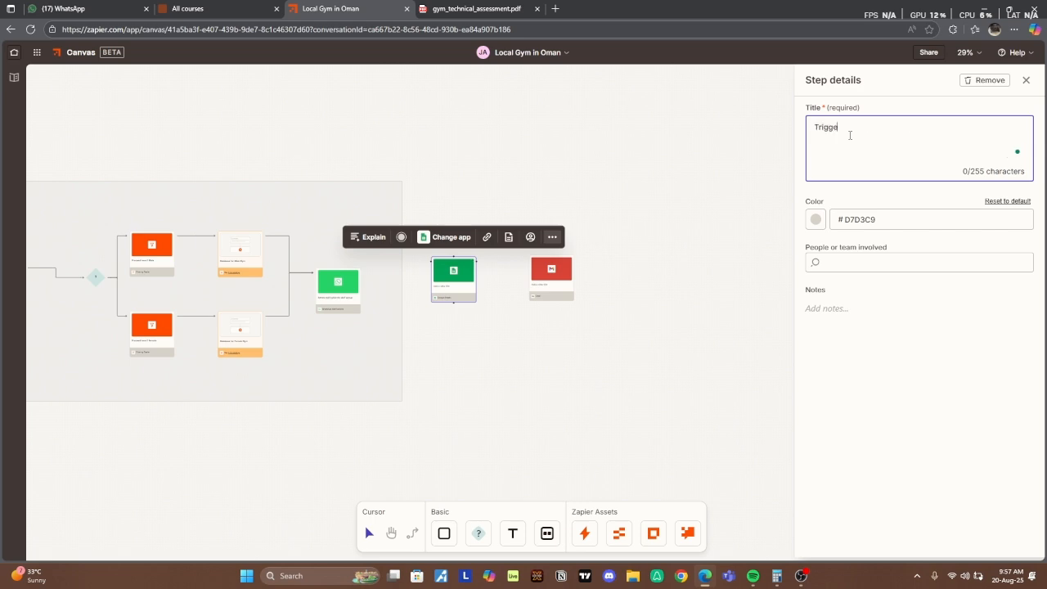
text(rs when a new data is updated.)
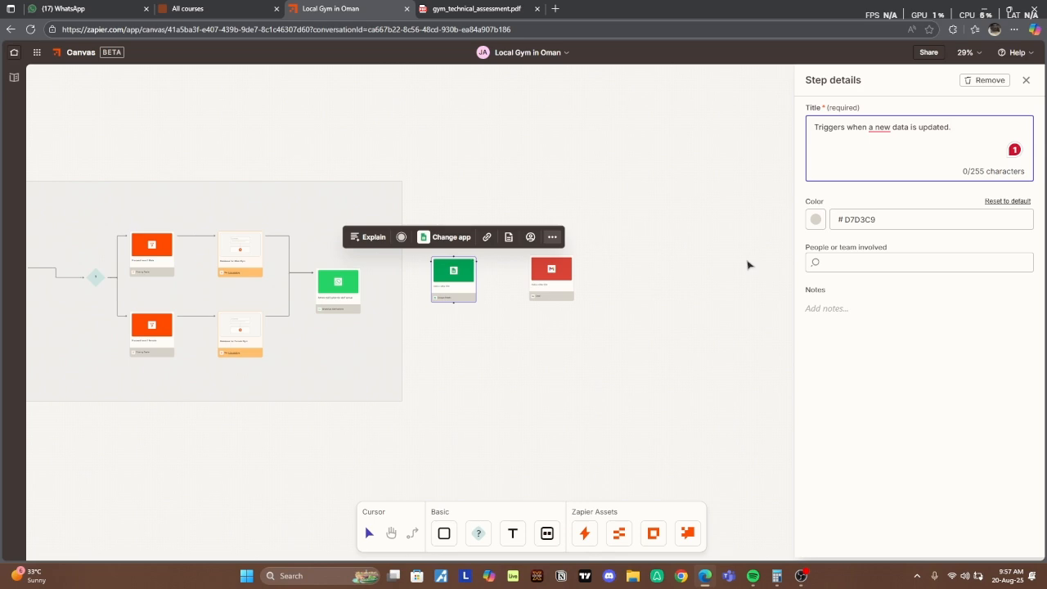
click(412, 533)
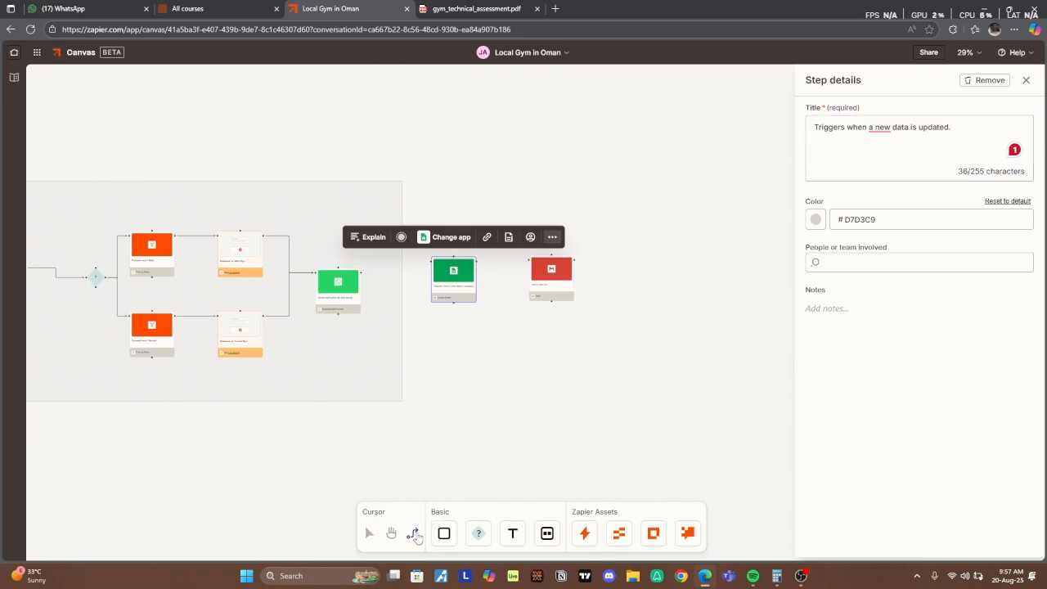
drag(477, 260, 559, 277)
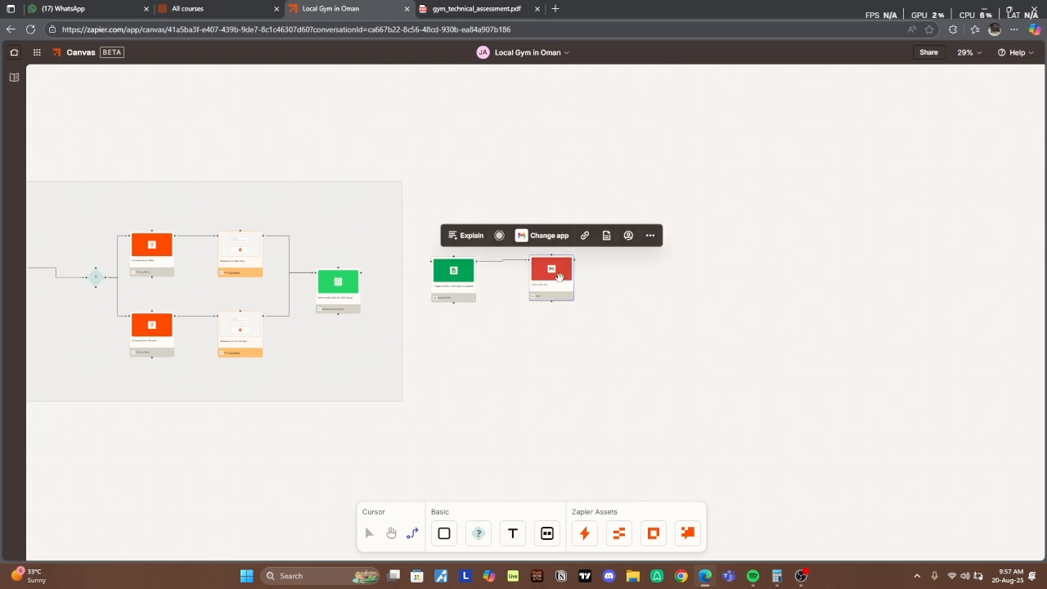
Step: Title the Gmail element "Sends agreement to the confirmed member."
click(650, 235)
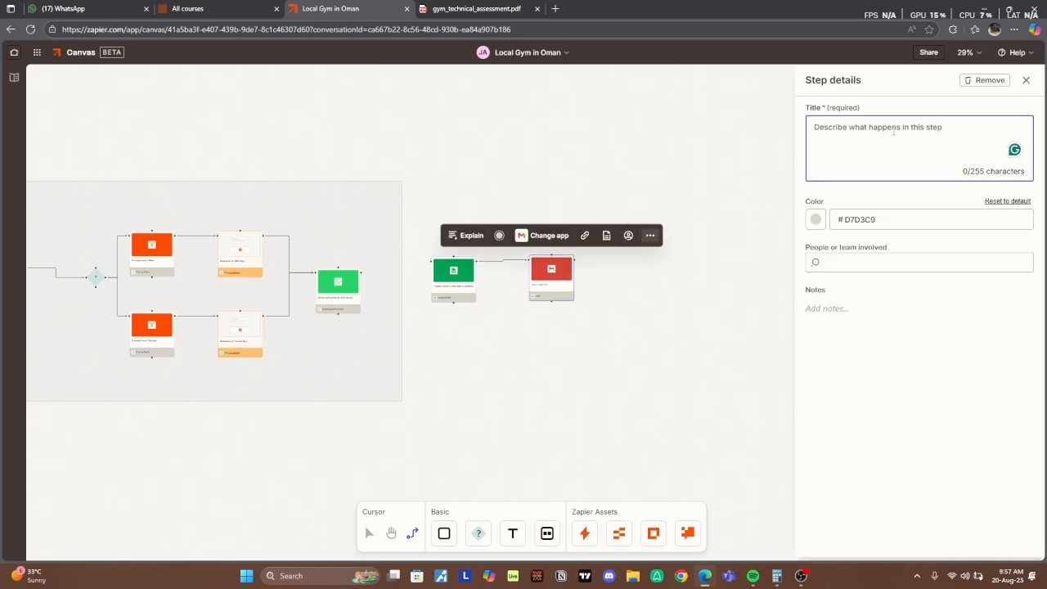
text(Sends agreement to the con)
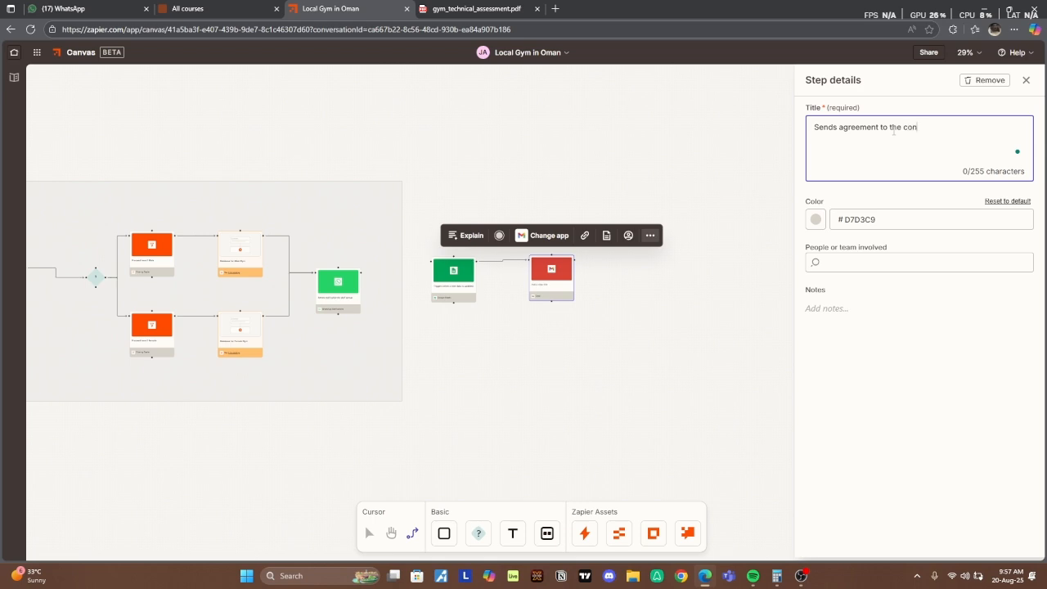
text(firmed member.)
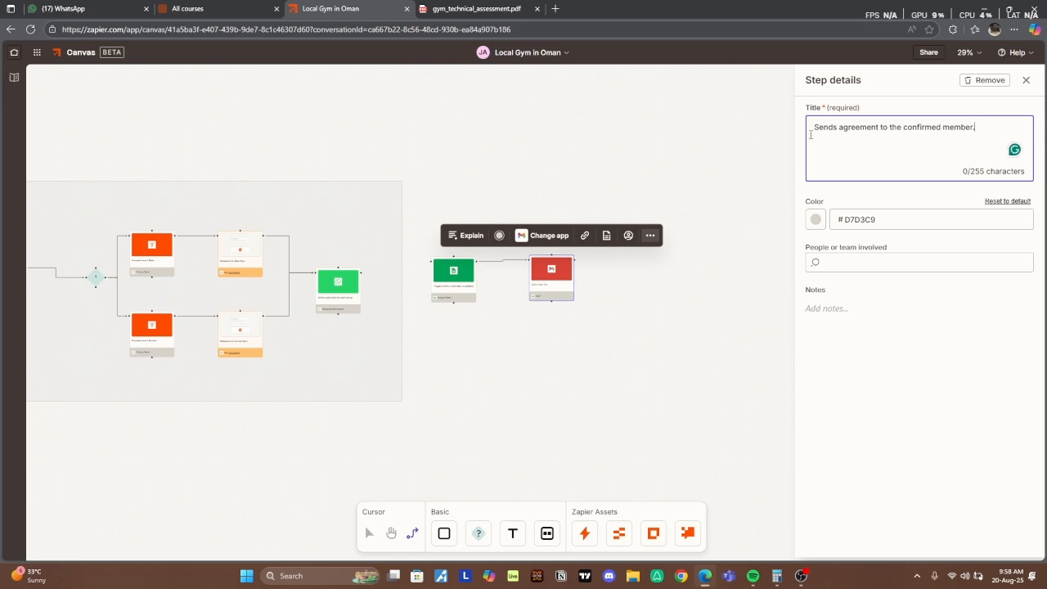
click(591, 397)
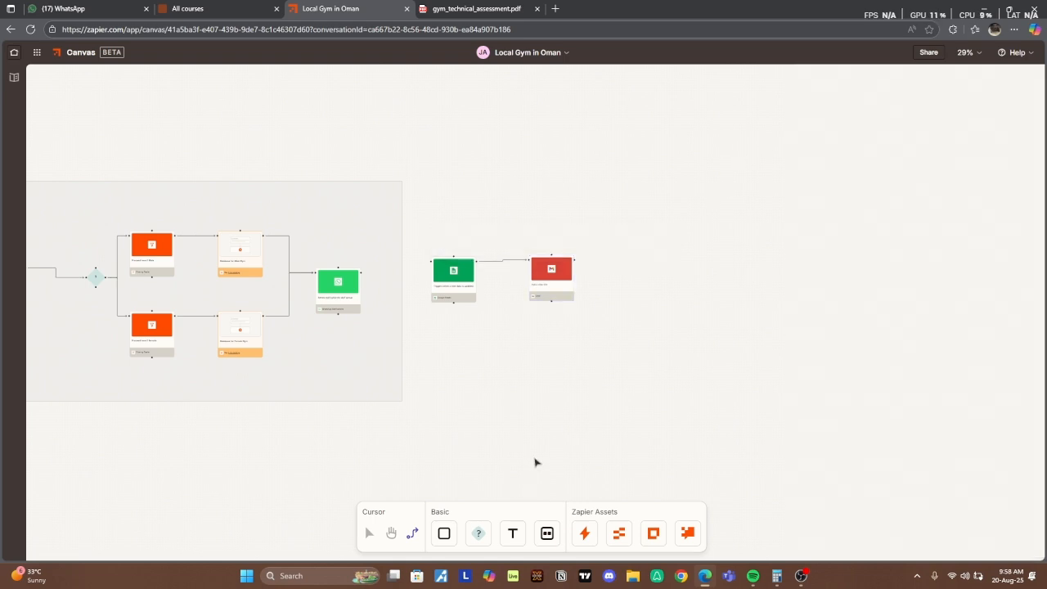
scroll(535, 462, down, 2)
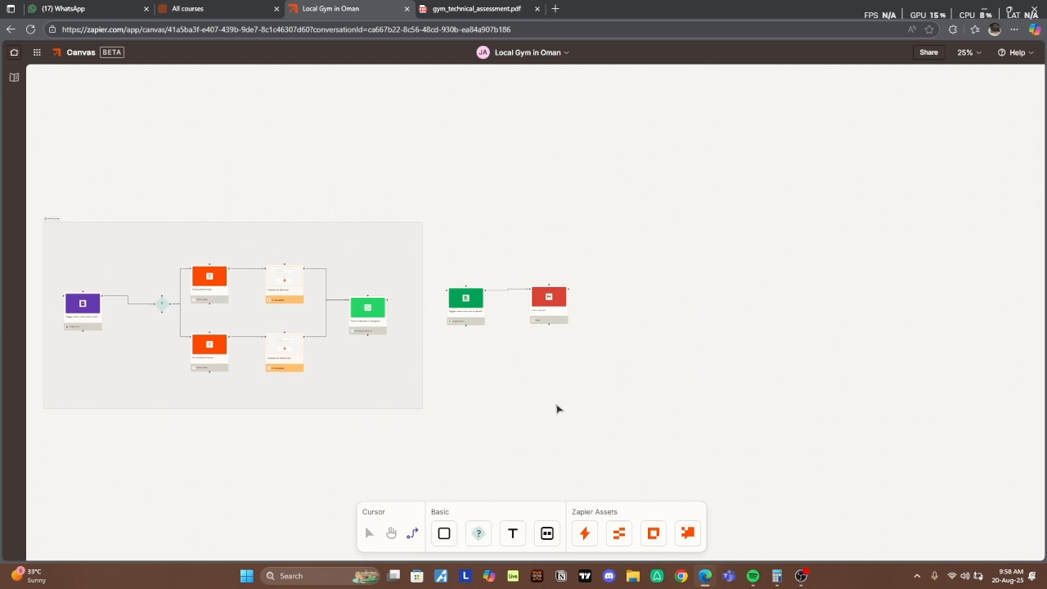
Step: Draw a group area around the connected Google Sheets and Gmail elements, beside the lead intake group
click(391, 533)
drag(421, 488, 491, 466)
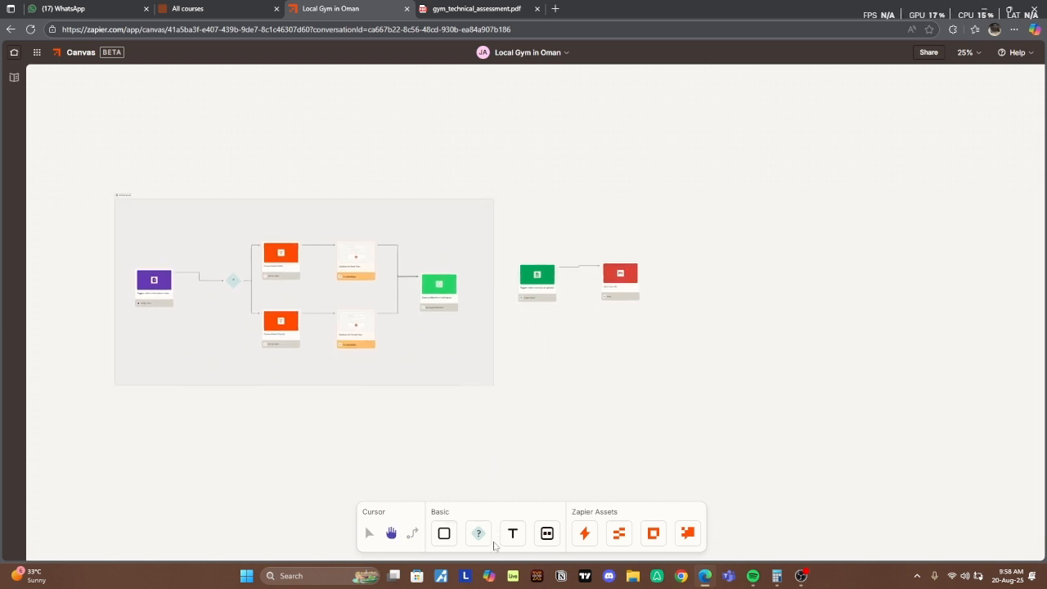
click(444, 536)
click(546, 535)
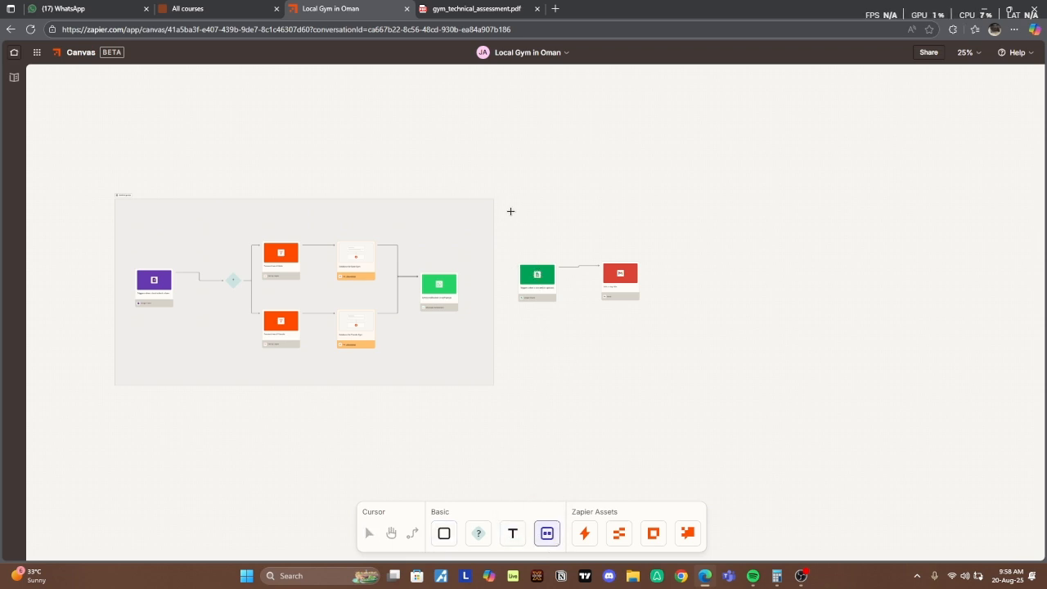
drag(506, 206, 718, 393)
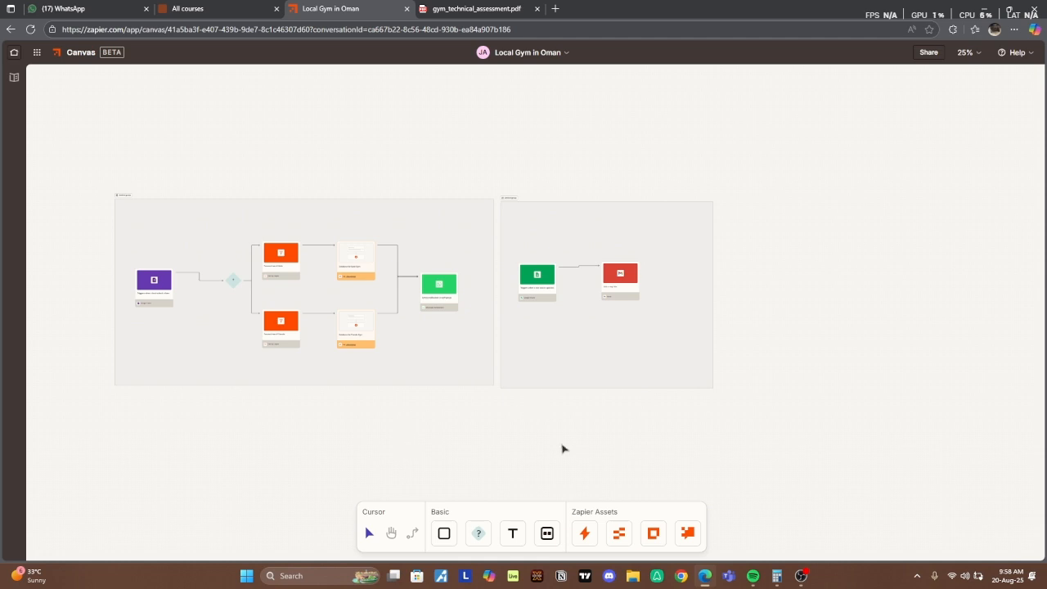
Step: Narrow the lead intake group and the agreement group from their facing sides to widen the gap between them
click(412, 532)
click(414, 534)
click(459, 279)
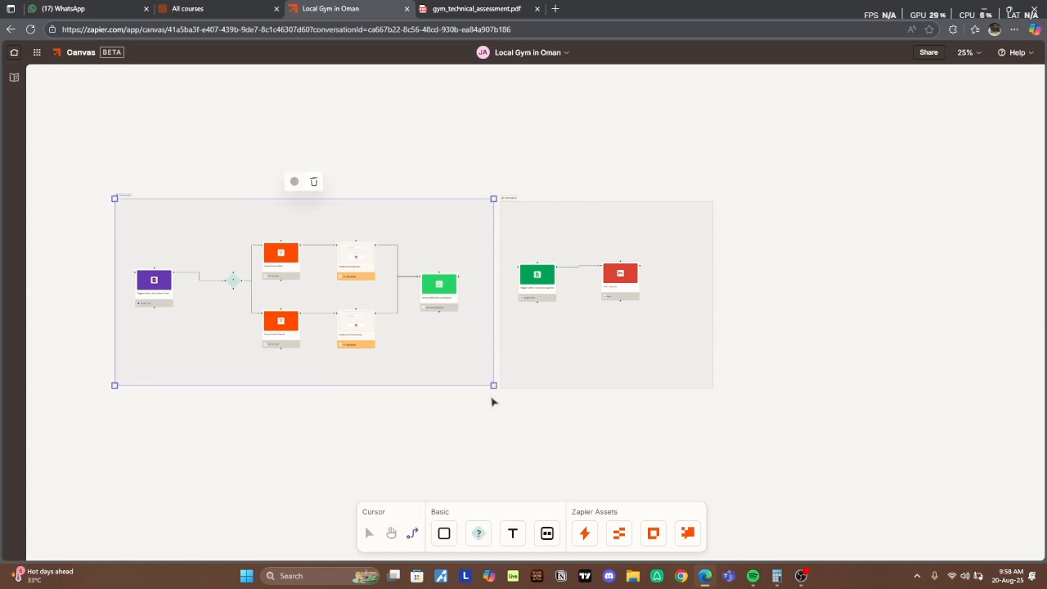
drag(491, 383, 468, 391)
click(521, 367)
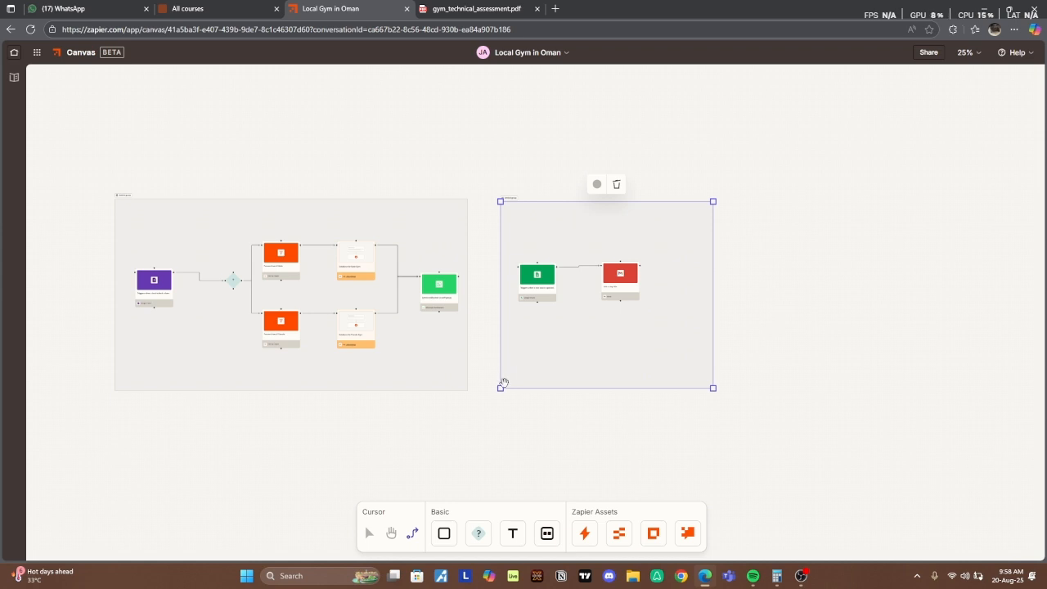
drag(505, 383, 513, 389)
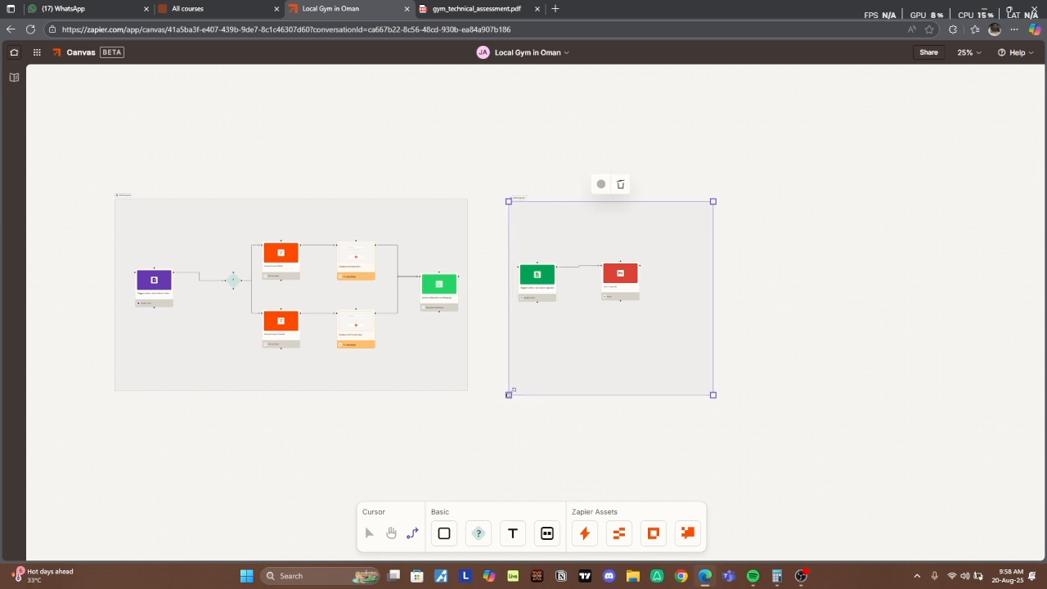
click(590, 433)
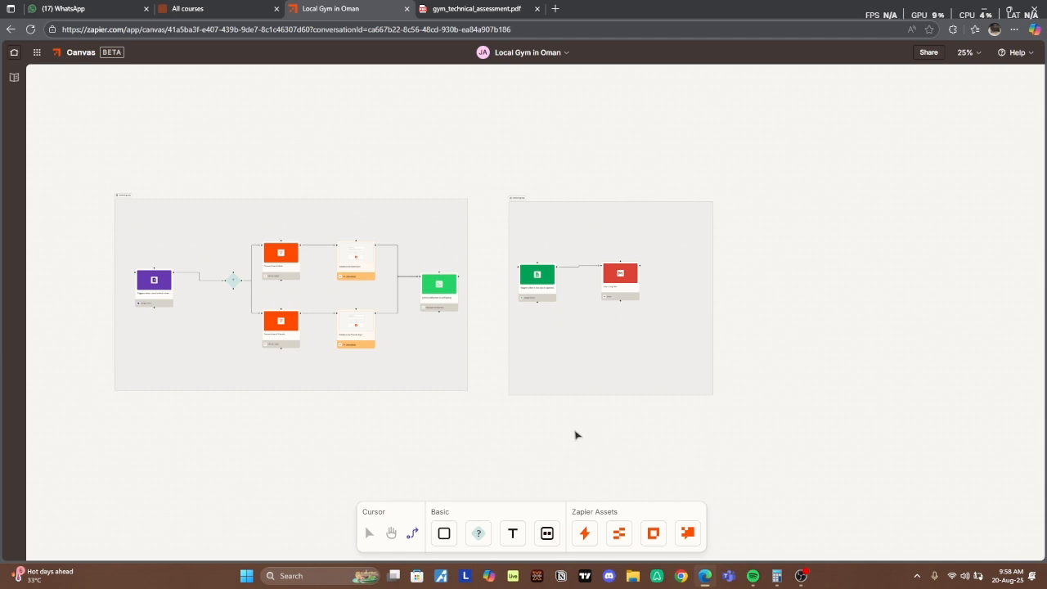
Step: Open the sharing options for the Local Gym in Oman canvas and check the public link and member sharing settings
scroll(575, 436, up, 2)
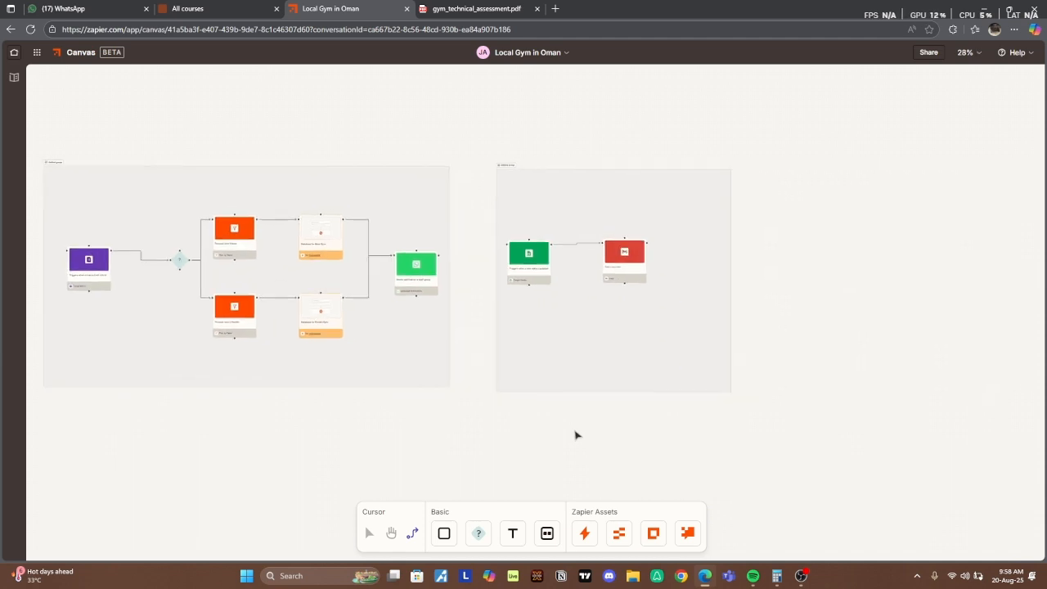
scroll(575, 436, right, 1)
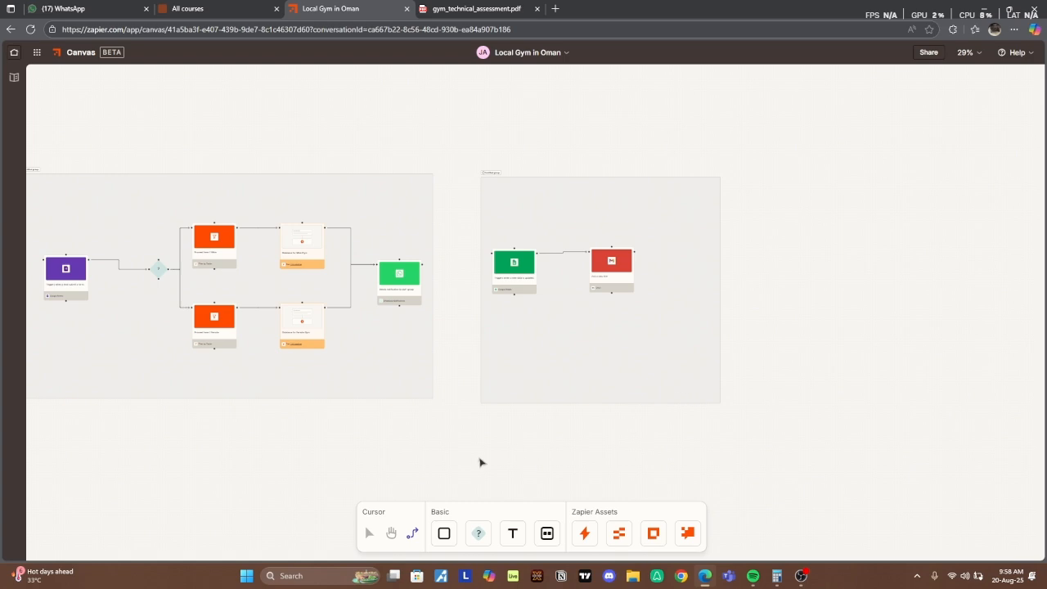
scroll(479, 462, up, 1)
scroll(483, 460, right, 1)
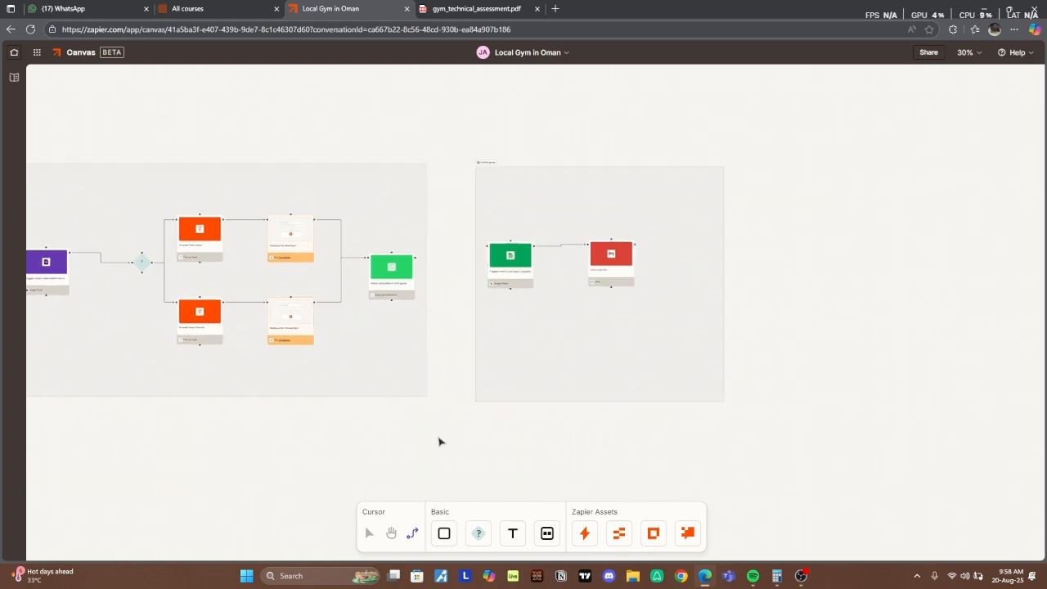
click(391, 535)
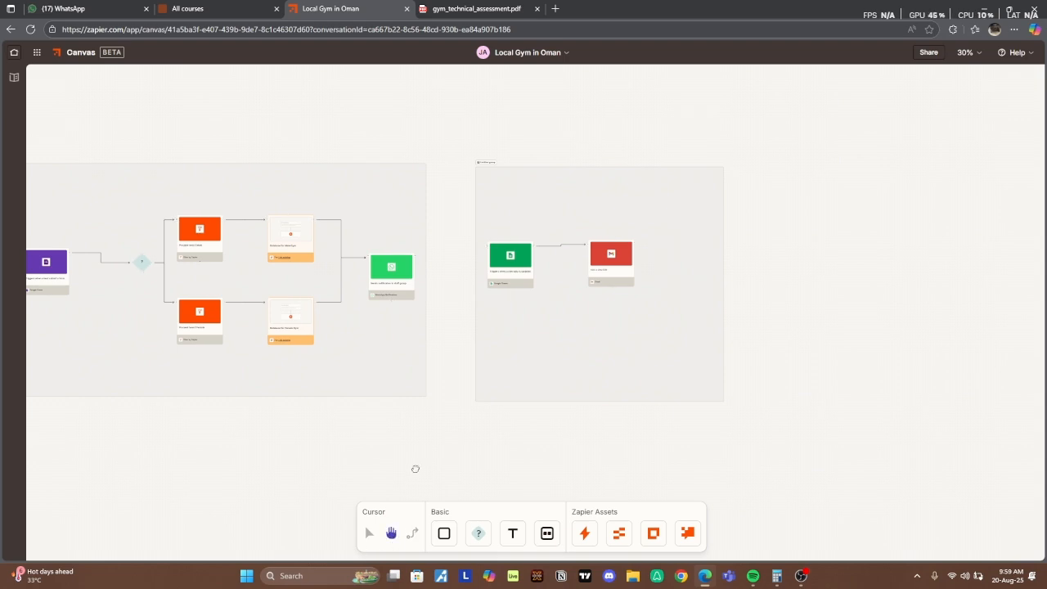
drag(416, 467, 503, 441)
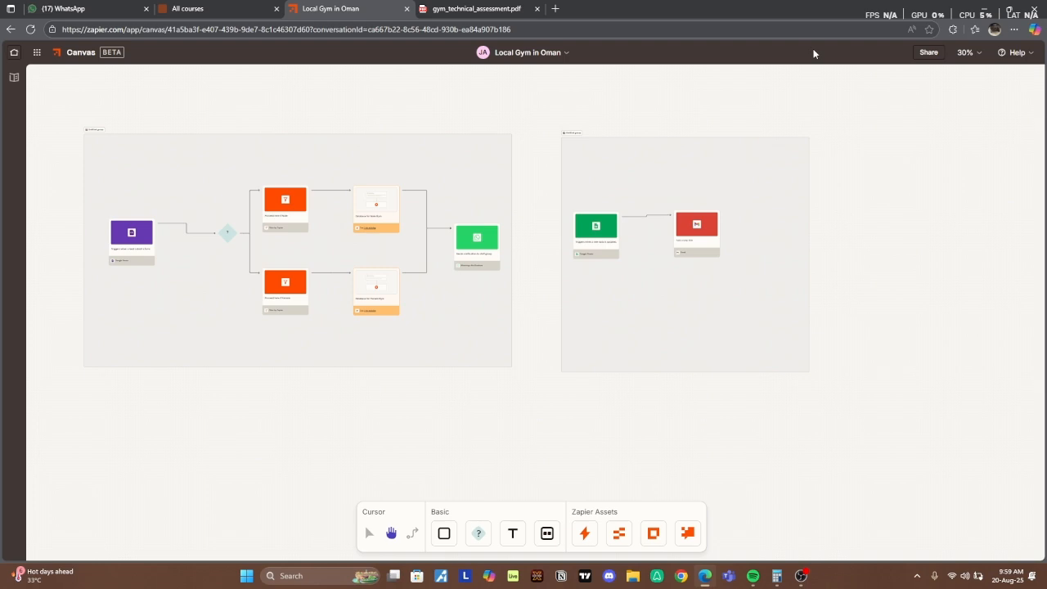
click(928, 53)
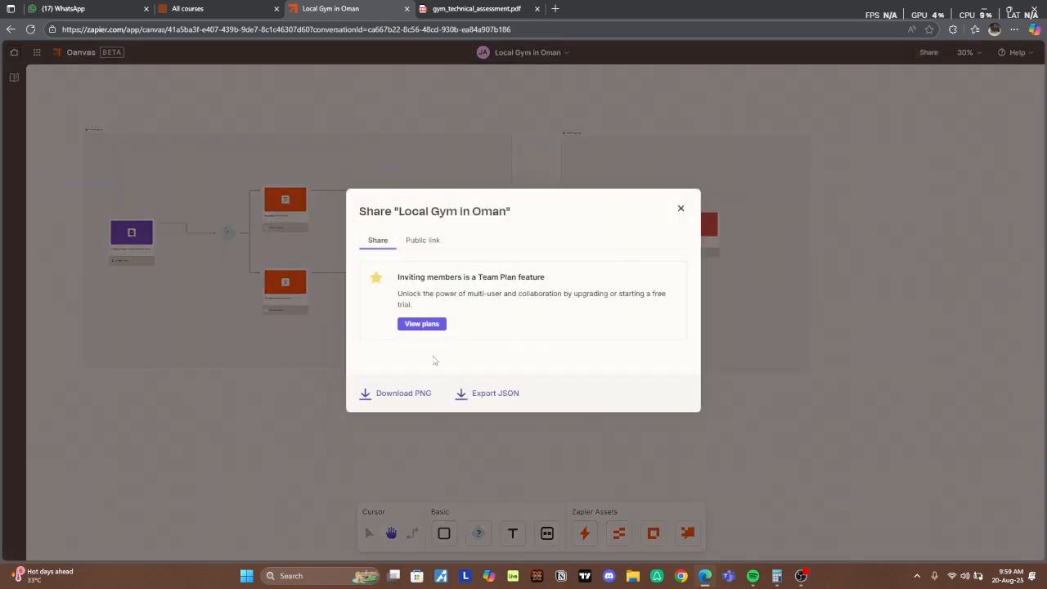
click(416, 240)
click(377, 263)
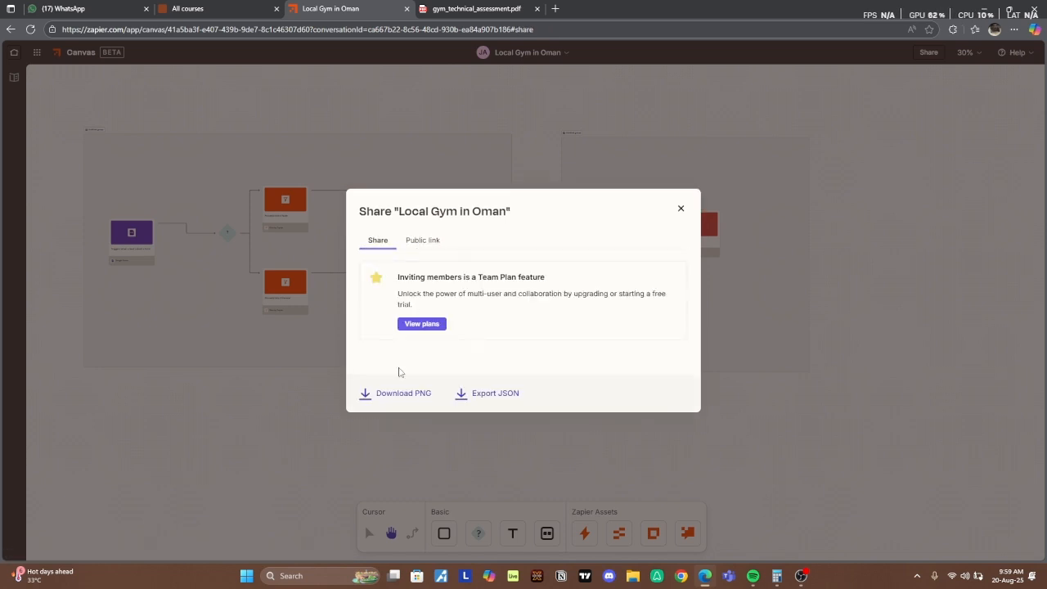